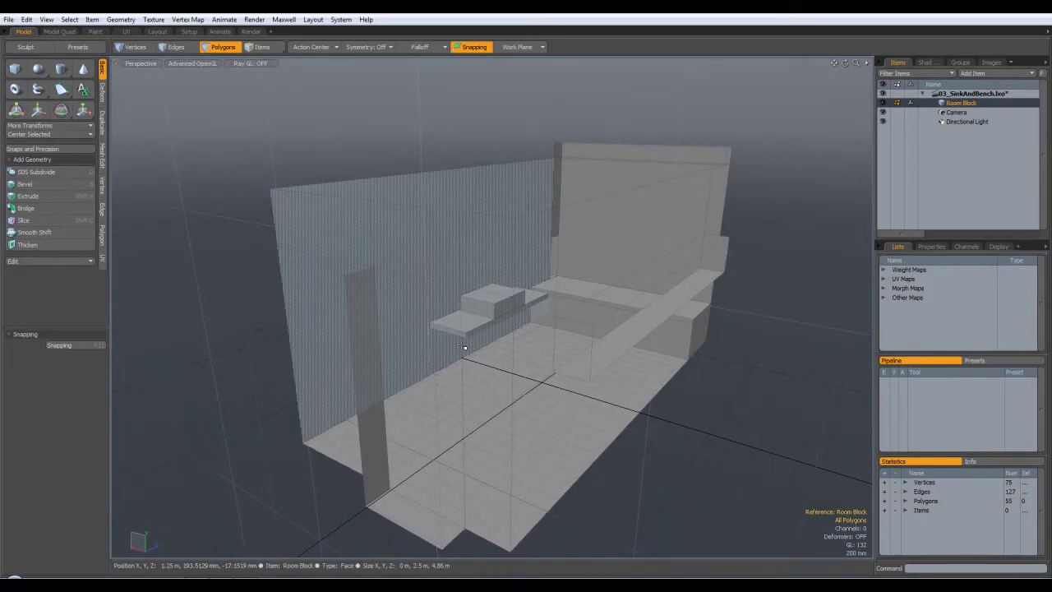
Step: Add an empty mesh item to the scene alongside Room Block
{"action": "left_click_drag", "start_coordinate": [519, 315], "coordinate": [516, 203], "text": "alt"}
{"action": "left_click_drag", "start_coordinate": [498, 367], "coordinate": [485, 349], "text": "alt"}
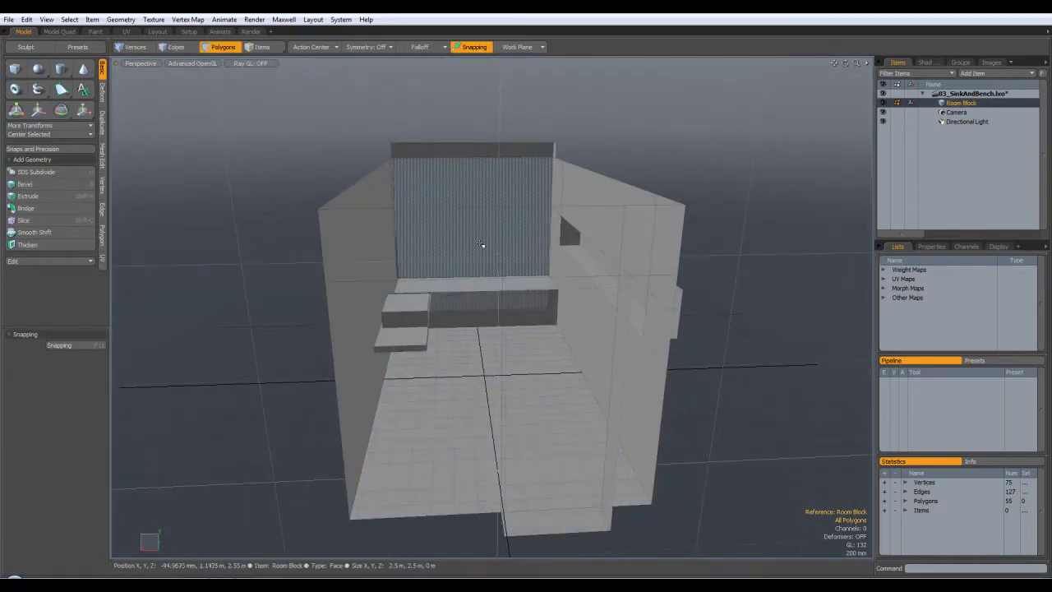
{"action": "left_click_drag", "start_coordinate": [469, 305], "coordinate": [506, 321], "text": "alt"}
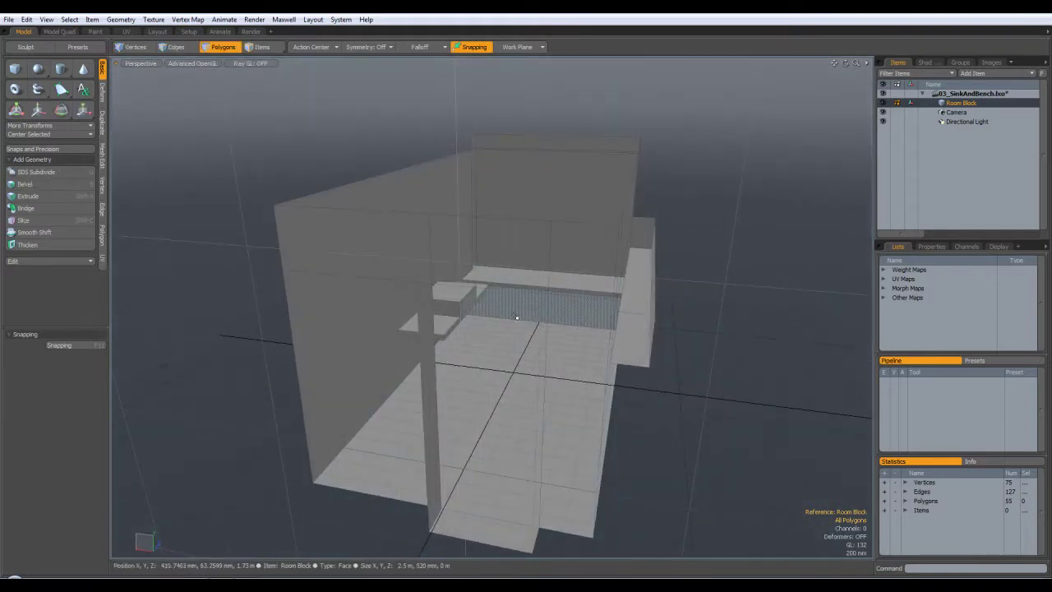
{"action": "mouse_move", "coordinate": [561, 301]}
{"action": "left_mouse_down", "text": "alt"}
{"action": "mouse_move", "coordinate": [526, 330]}
{"action": "mouse_move", "coordinate": [473, 261]}
{"action": "mouse_move", "coordinate": [526, 276]}
{"action": "mouse_move", "coordinate": [546, 303]}
{"action": "left_mouse_up", "text": "alt"}
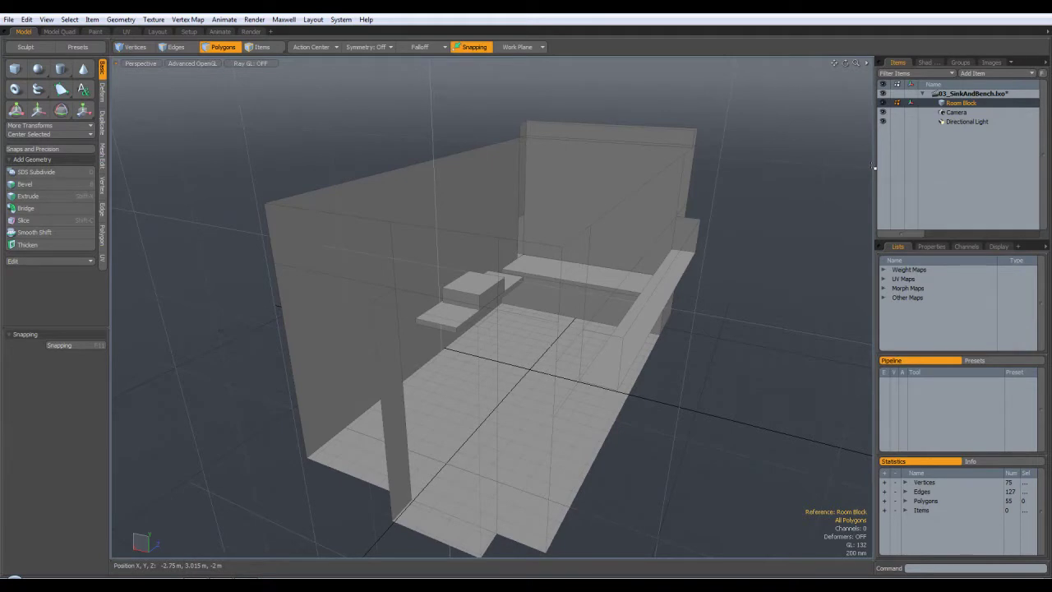
{"action": "left_click", "coordinate": [992, 74]}
{"action": "left_click", "coordinate": [981, 99]}
Step: Copy the box on the wall bench from Room Block into the empty mesh and name that mesh Sink
{"action": "left_click", "coordinate": [961, 114]}
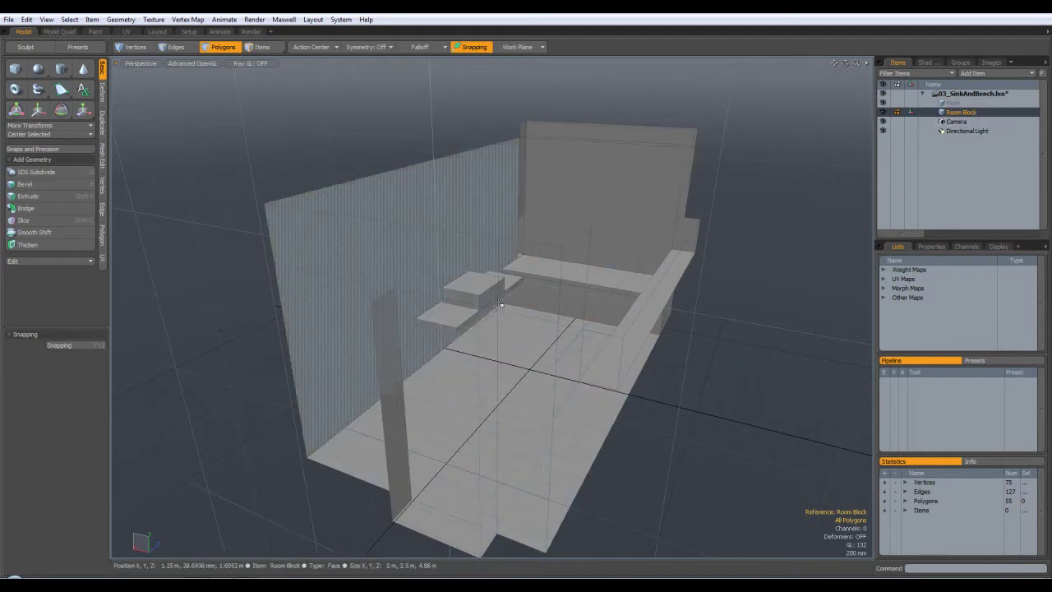
{"action": "double_click", "coordinate": [472, 288]}
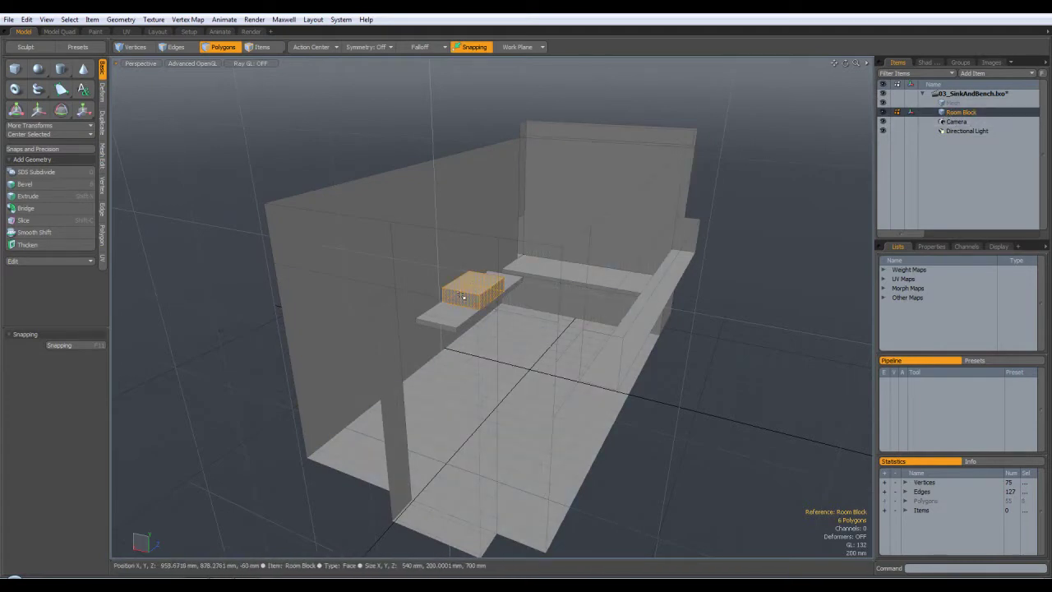
{"action": "left_click", "coordinate": [953, 102]}
{"action": "key", "text": "ctrl+v"}
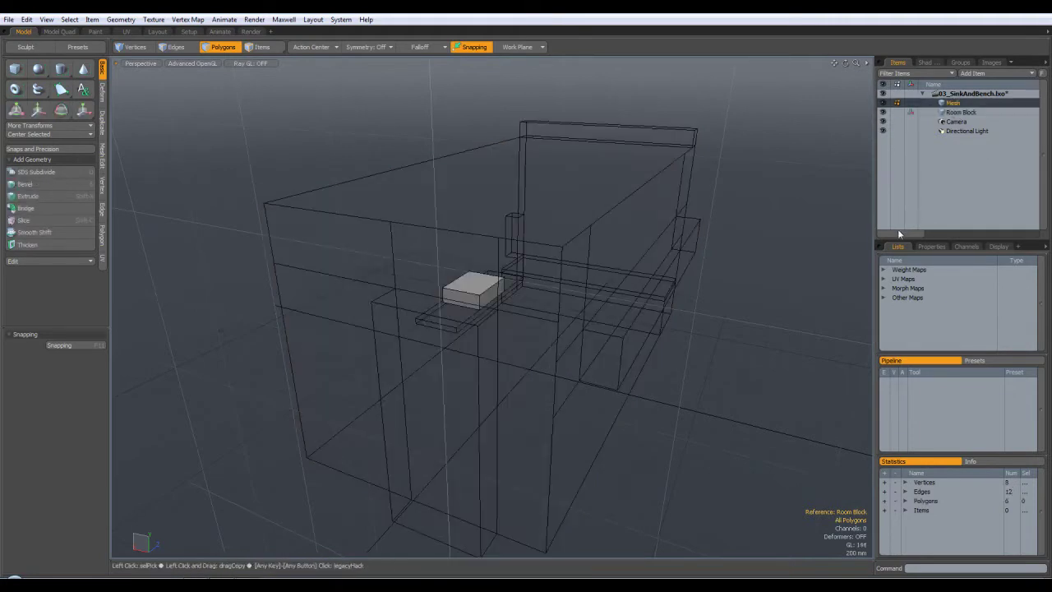
{"action": "double_click", "coordinate": [953, 102]}
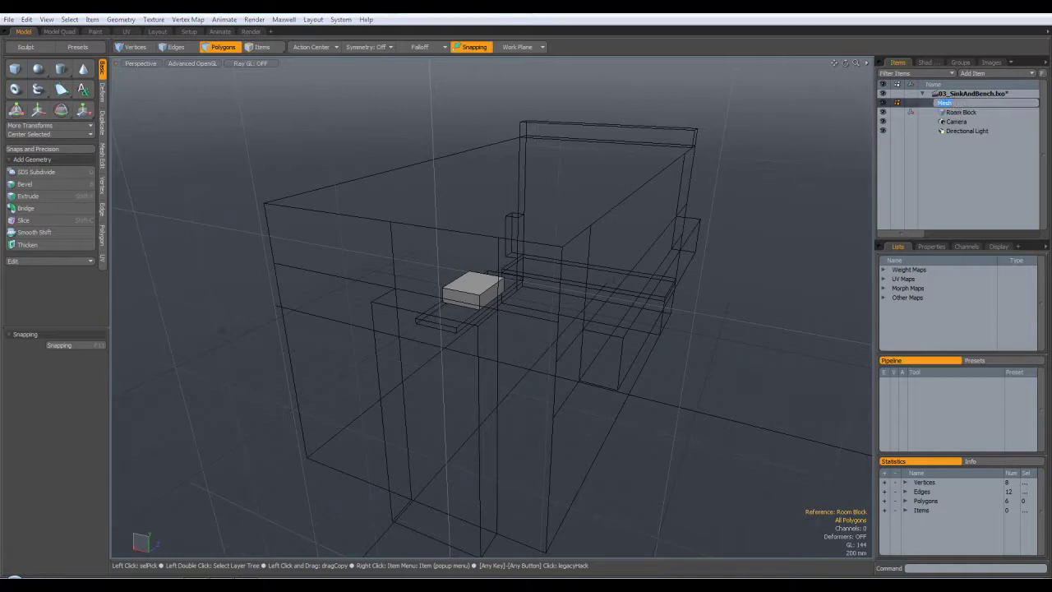
{"action": "key", "text": "Return"}
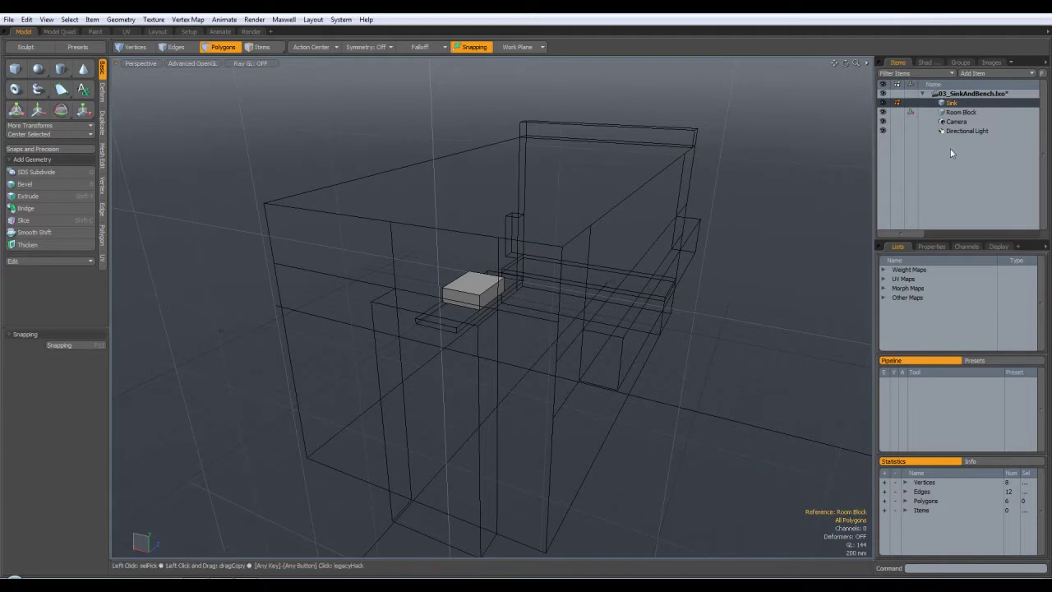
Step: Move the Sink box out of the room into free space beside it and fit the view to it
{"action": "key", "text": "w"}
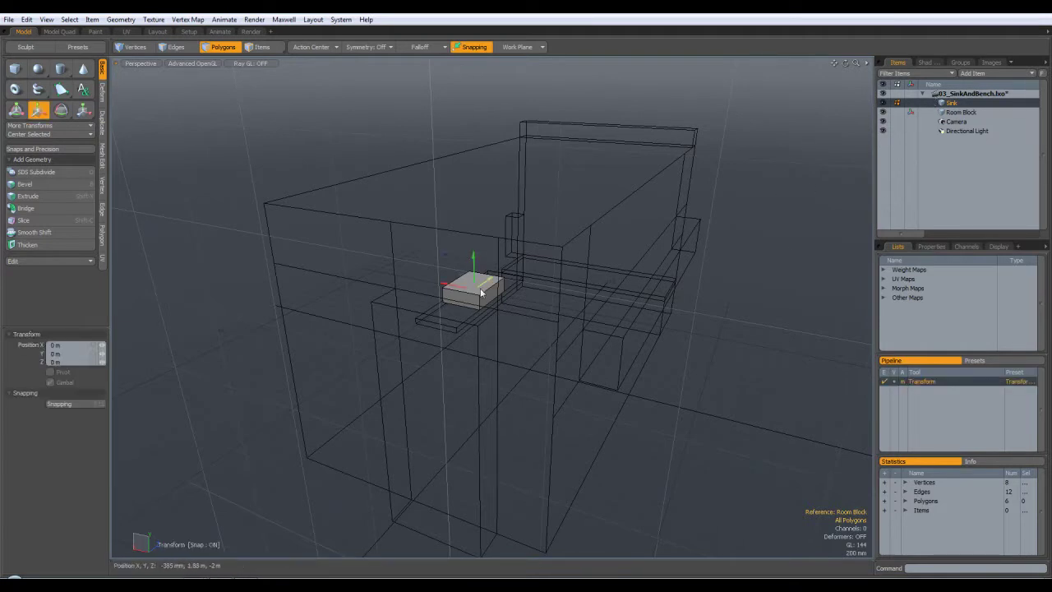
{"action": "left_click_drag", "start_coordinate": [455, 144], "coordinate": [804, 214]}
{"action": "key", "text": "space"}
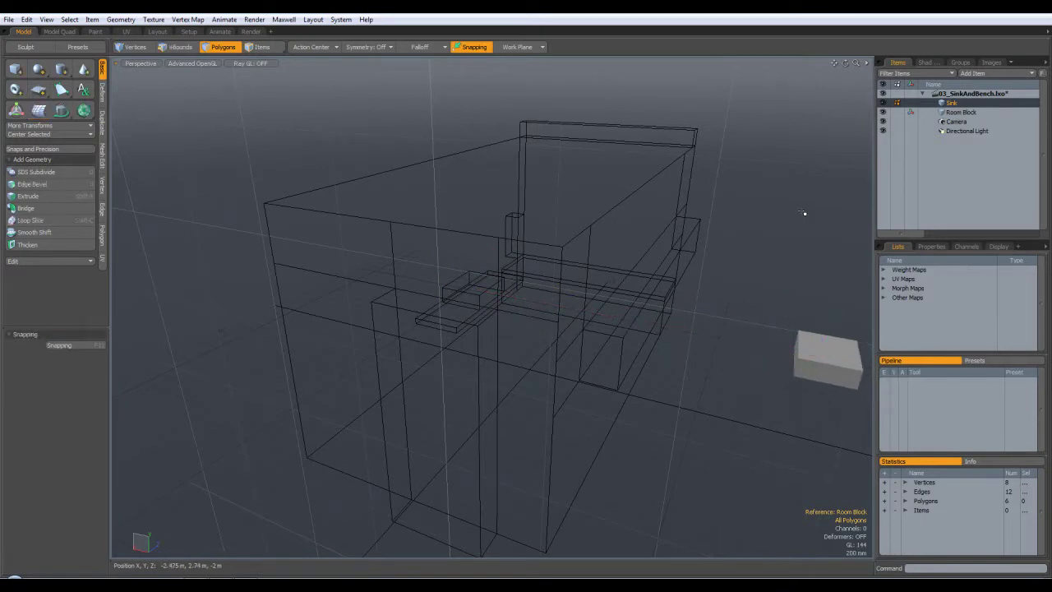
{"action": "key", "text": "a"}
{"action": "left_click_drag", "start_coordinate": [679, 298], "coordinate": [660, 320], "text": "alt"}
{"action": "left_click_drag", "start_coordinate": [766, 372], "coordinate": [662, 362], "text": "ctrl+alt"}
{"action": "key", "text": "a"}
{"action": "double_click", "coordinate": [530, 323]}
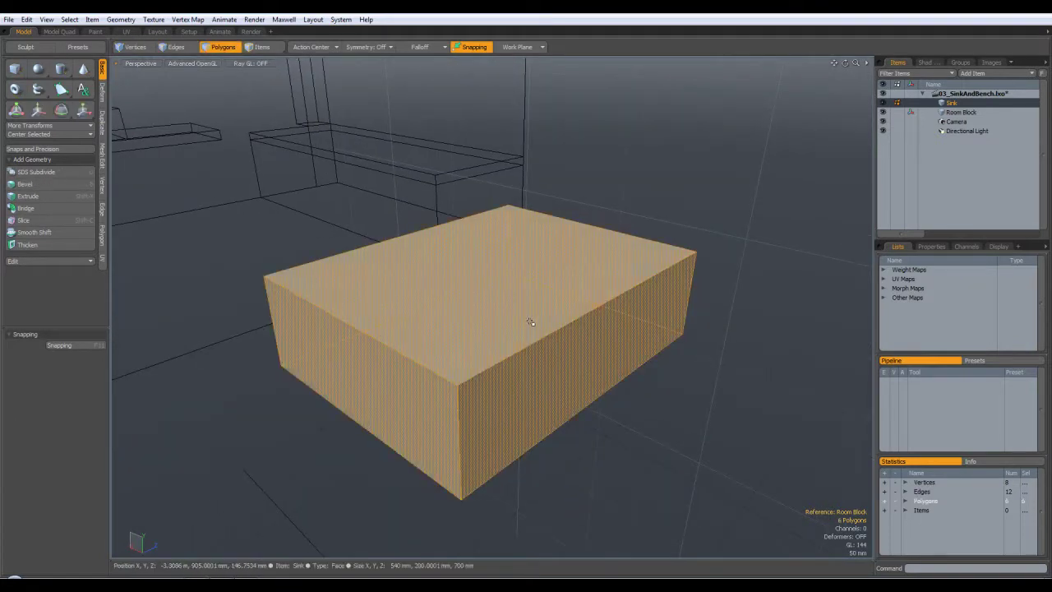
{"action": "left_click", "coordinate": [70, 19]}
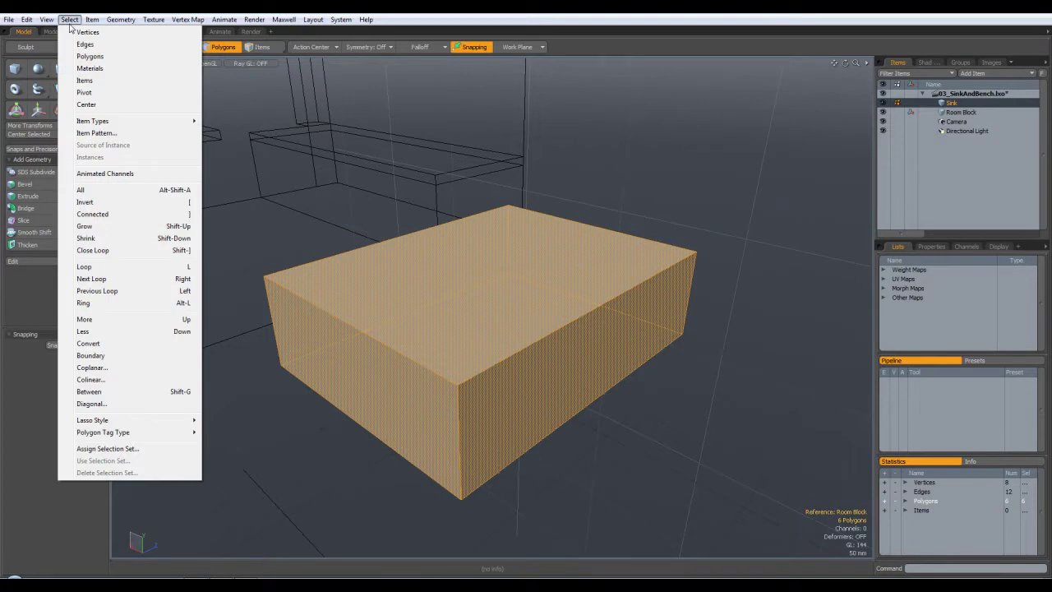
{"action": "mouse_move", "coordinate": [57, 22]}
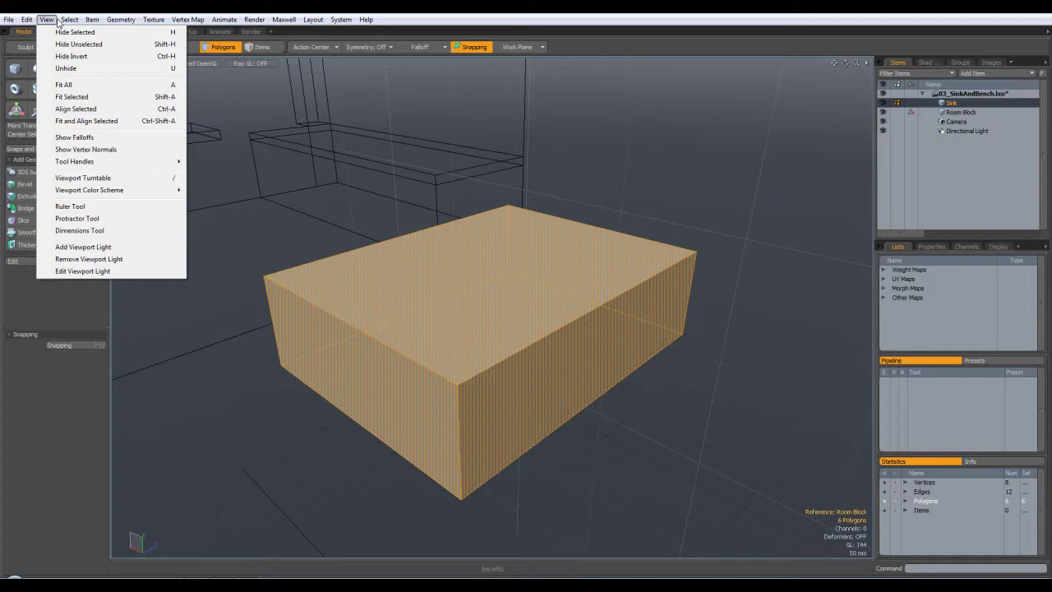
{"action": "left_click", "coordinate": [222, 214]}
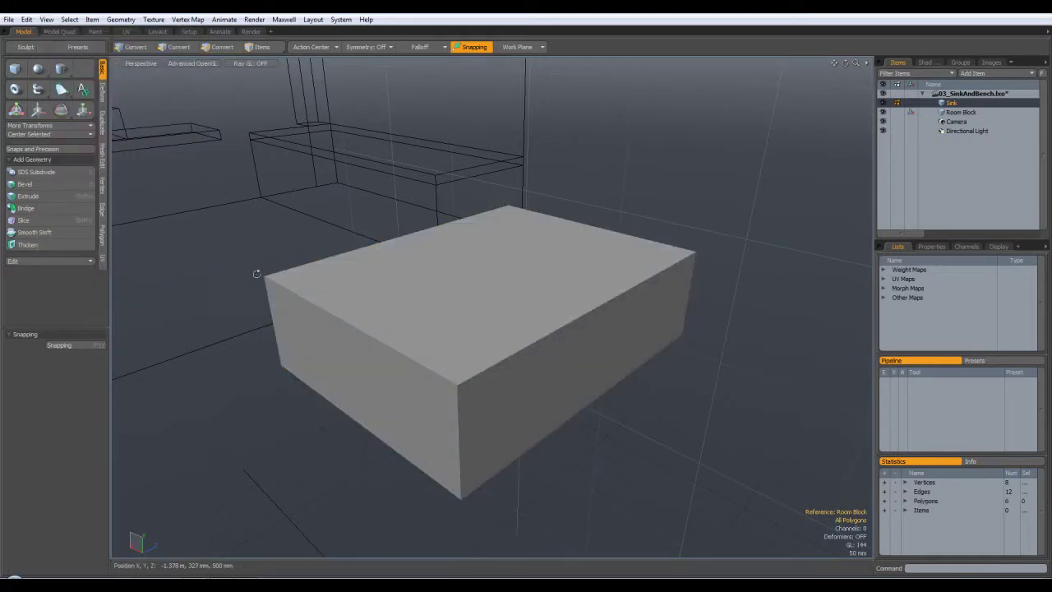
{"action": "left_click_drag", "start_coordinate": [260, 284], "coordinate": [291, 279], "text": "alt"}
Step: Select all polygons of the original sink box in Room Block and fit the view to the selection
{"action": "left_click", "coordinate": [969, 114]}
{"action": "scroll", "coordinate": [633, 238], "scroll_direction": "down", "scroll_amount": 5}
{"action": "left_click_drag", "start_coordinate": [512, 230], "coordinate": [455, 185], "text": "alt"}
{"action": "key", "text": "3"}
{"action": "double_click", "coordinate": [350, 210]}
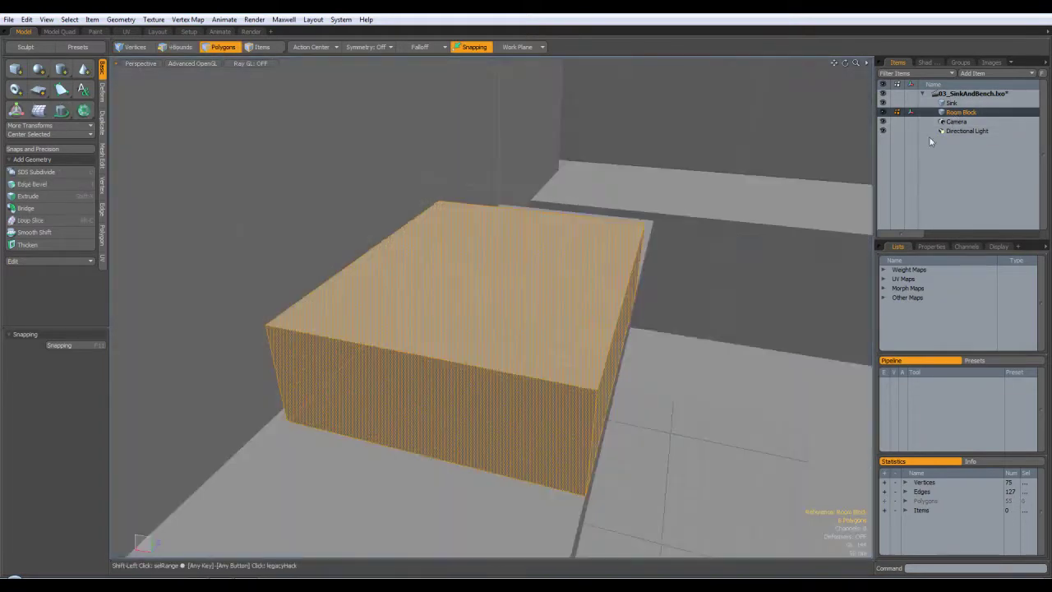
{"action": "key", "text": "shift+a"}
{"action": "left_click_drag", "start_coordinate": [723, 274], "coordinate": [660, 307], "text": "alt"}
{"action": "scroll", "coordinate": [714, 305], "scroll_direction": "down", "scroll_amount": 3}
{"action": "scroll", "coordinate": [655, 300], "scroll_direction": "down", "scroll_amount": 3}
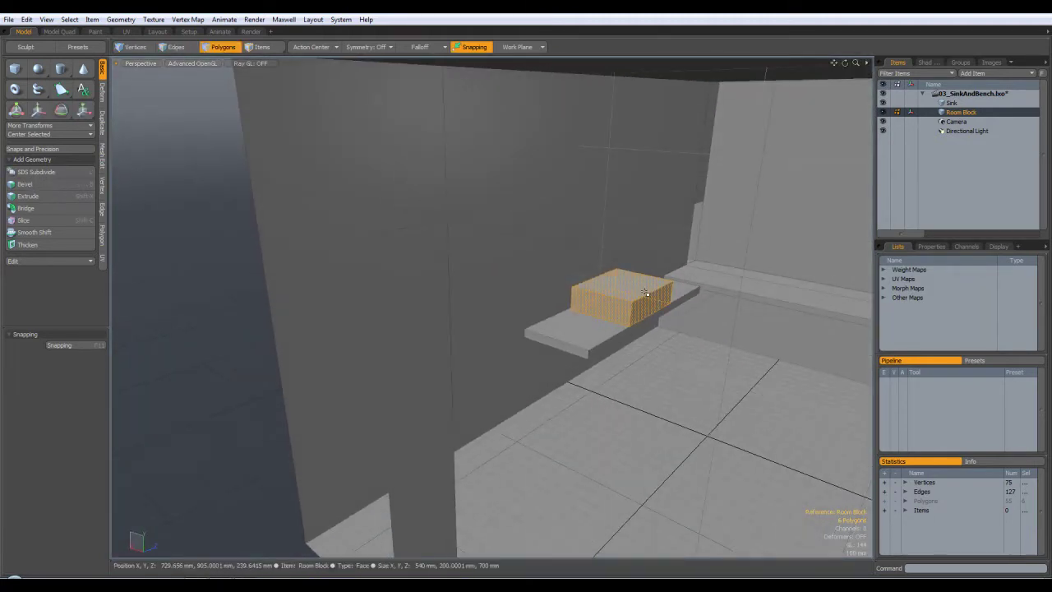
Step: Try hiding the original sink box and isolating it from the room, unhiding everything after each attempt
{"action": "key", "text": "h"}
{"action": "key", "text": "u"}
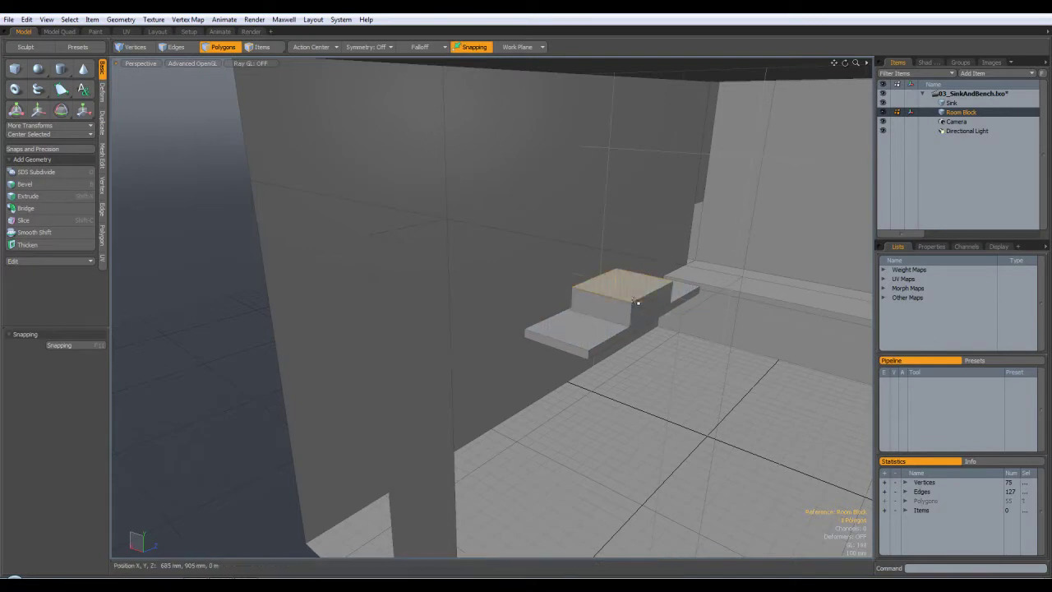
{"action": "double_click", "coordinate": [637, 302]}
{"action": "key", "text": "shift+h"}
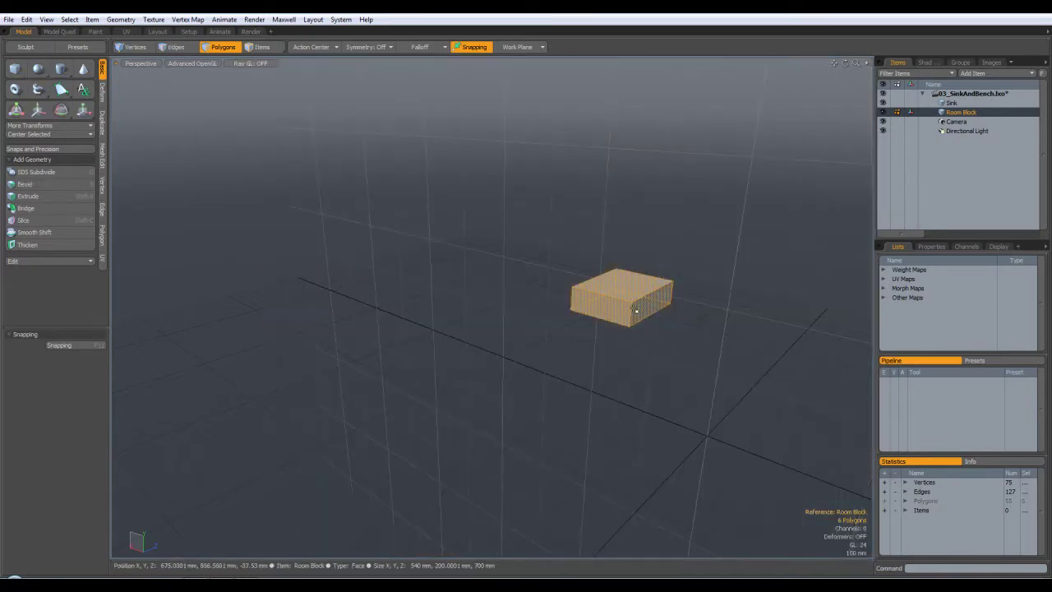
{"action": "key", "text": "u"}
{"action": "left_click", "coordinate": [263, 364]}
{"action": "left_click_drag", "start_coordinate": [263, 364], "coordinate": [575, 329], "text": "alt"}
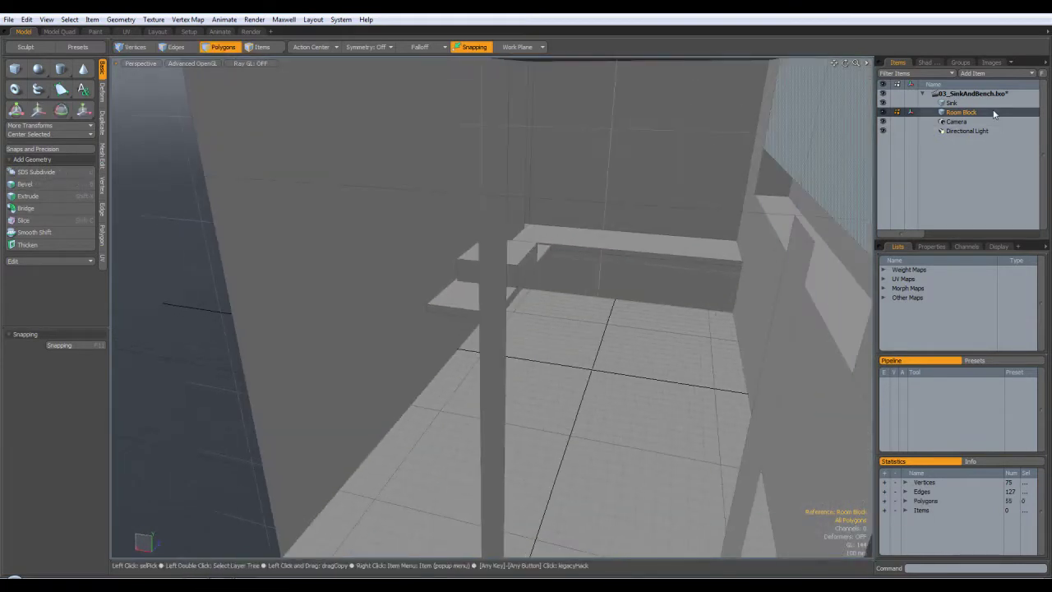
Step: Make the Sink mesh the active item and examine its box against the wireframe room from several angles
{"action": "left_click", "coordinate": [960, 112]}
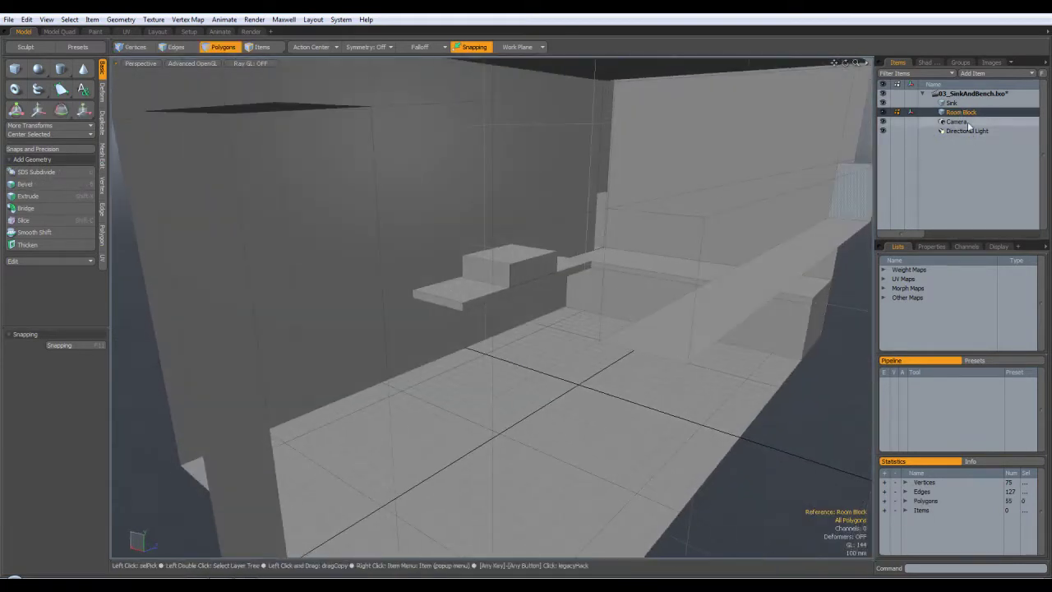
{"action": "left_click", "coordinate": [952, 103]}
{"action": "key", "text": "a"}
{"action": "left_click_drag", "start_coordinate": [681, 287], "coordinate": [840, 231], "text": "ctrl+alt"}
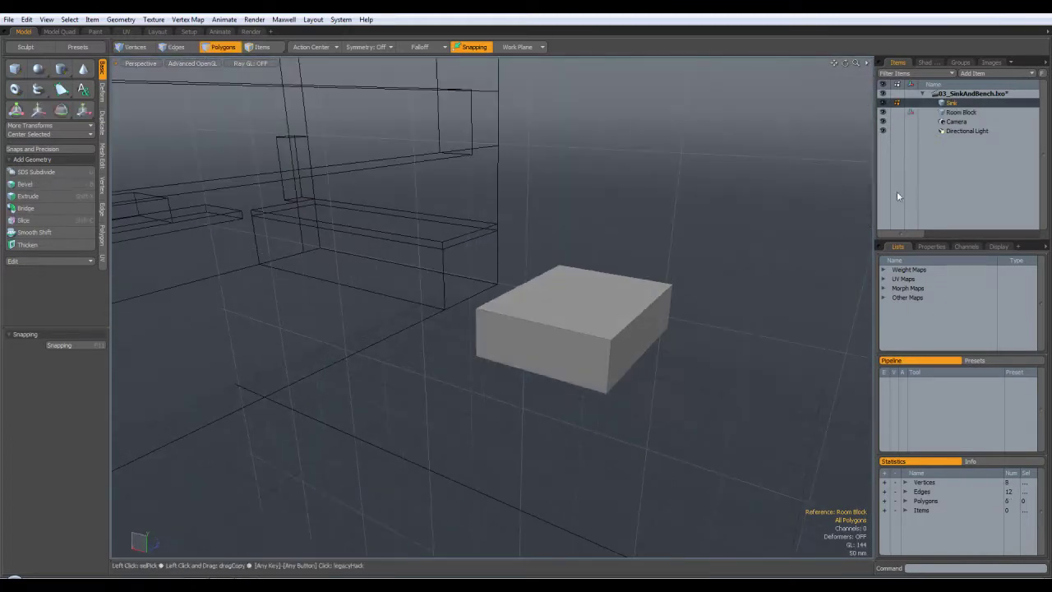
{"action": "left_click_drag", "start_coordinate": [570, 195], "coordinate": [525, 201], "text": "alt"}
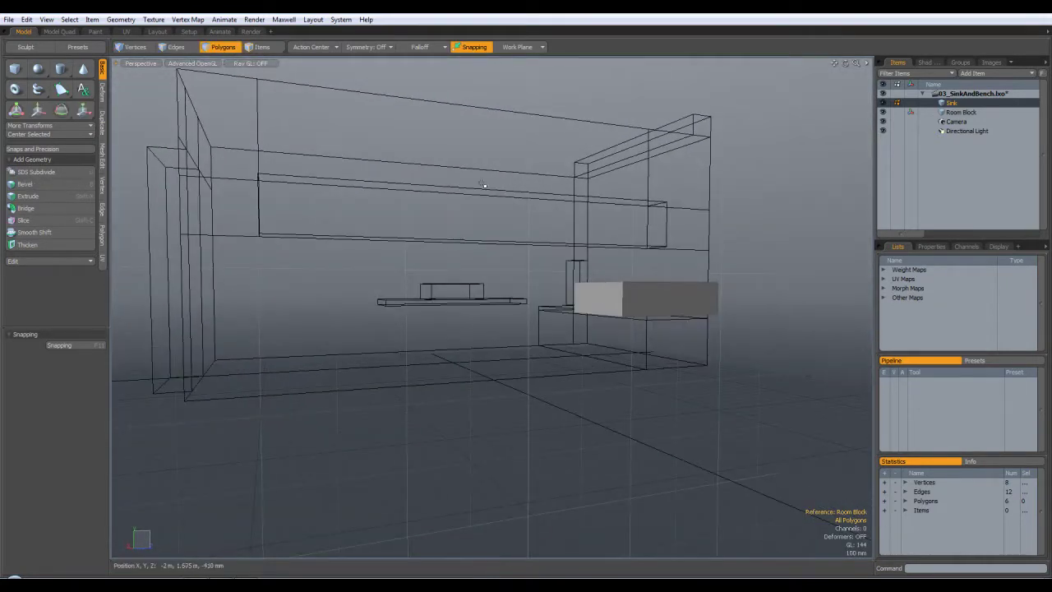
{"action": "left_click_drag", "start_coordinate": [410, 288], "coordinate": [413, 209], "text": "alt"}
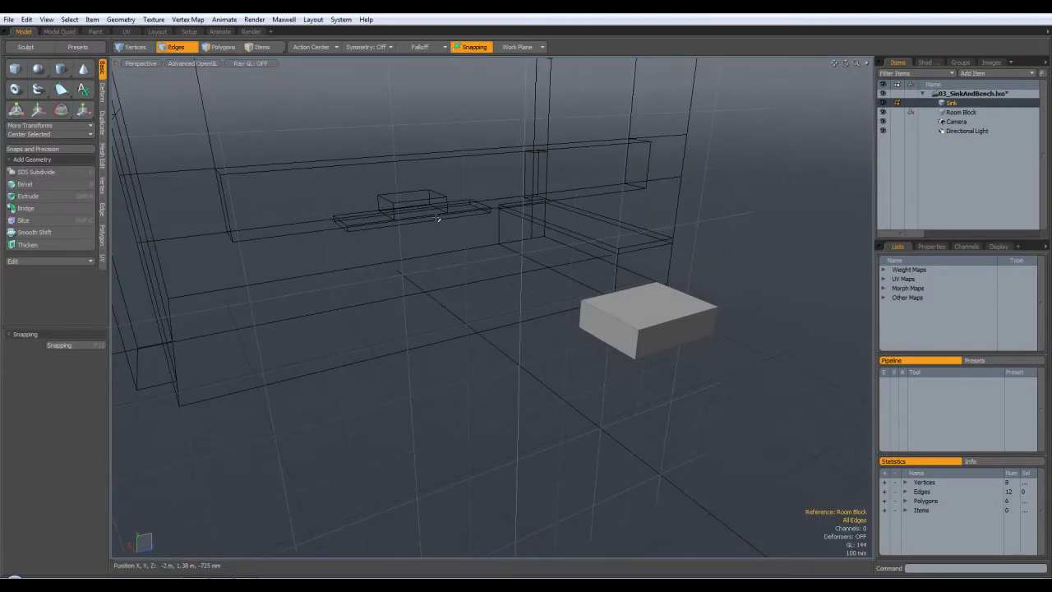
{"action": "left_click_drag", "start_coordinate": [351, 144], "coordinate": [477, 228], "text": "alt"}
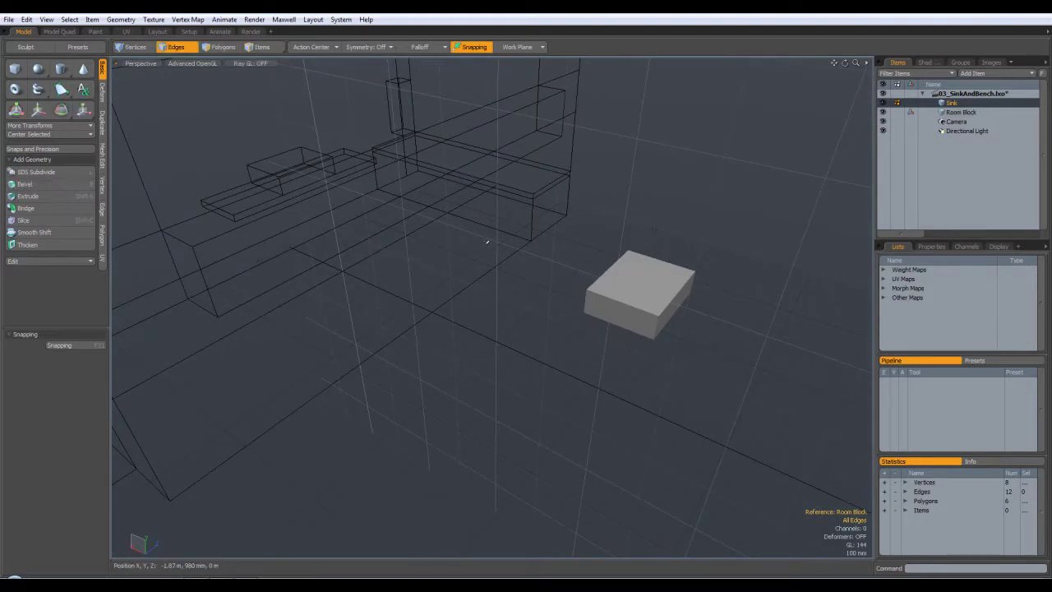
{"action": "left_click_drag", "start_coordinate": [508, 294], "coordinate": [475, 232], "text": "alt"}
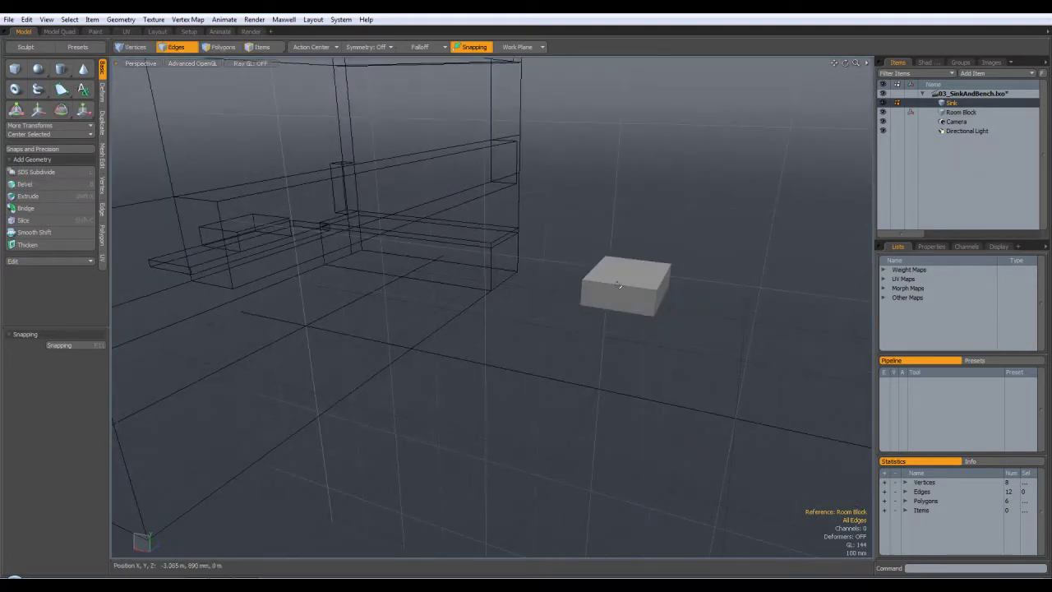
Step: Make Sink and Room Block active together, and return to having only Sink active
{"action": "left_click", "coordinate": [954, 103]}
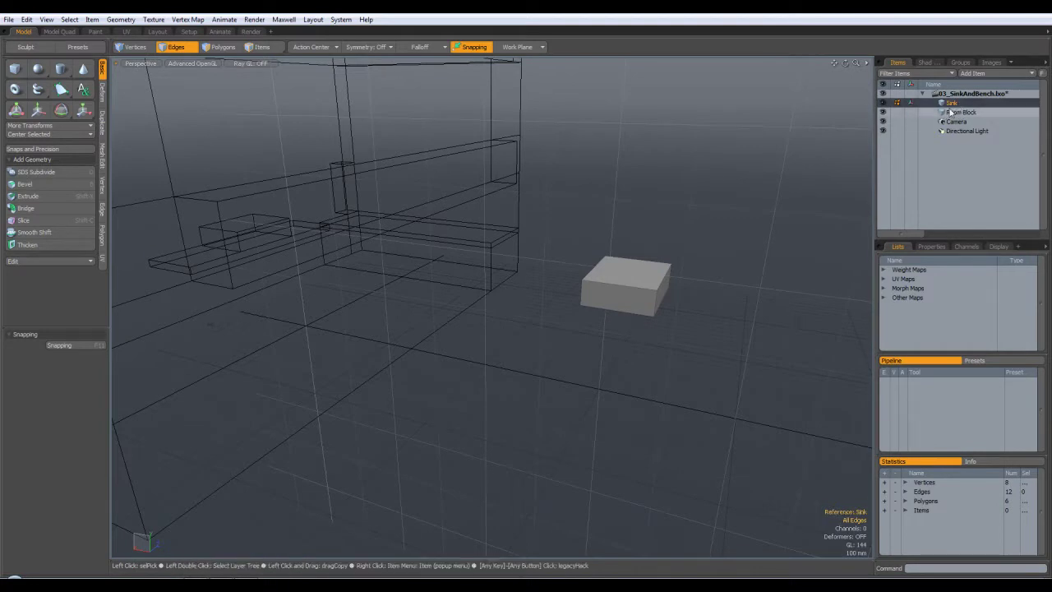
{"action": "left_click_drag", "start_coordinate": [674, 312], "coordinate": [712, 294], "text": "alt"}
{"action": "left_click", "coordinate": [764, 355]}
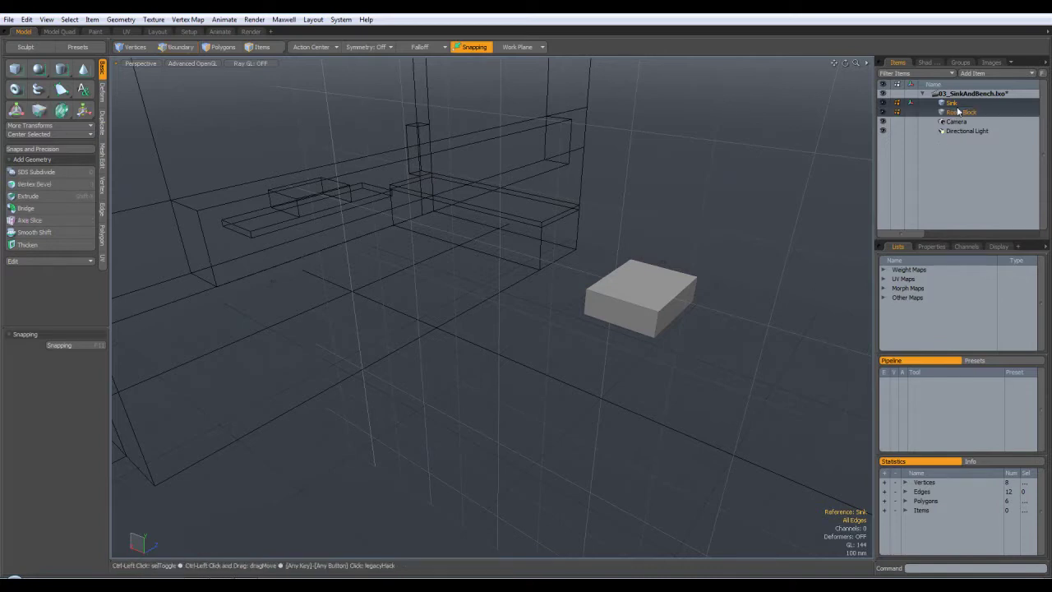
{"action": "left_click", "coordinate": [958, 112], "text": "shift"}
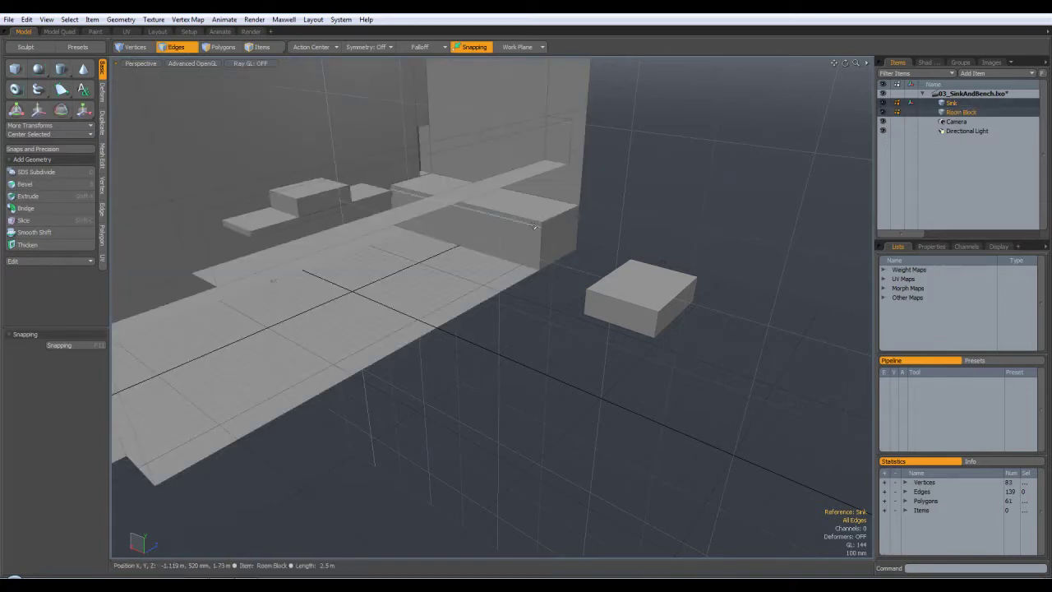
{"action": "left_click", "coordinate": [963, 103]}
Step: Lengthen the Sink box by moving its short end face about -85 mm along Z
{"action": "left_click_drag", "start_coordinate": [745, 304], "coordinate": [715, 178], "text": "alt"}
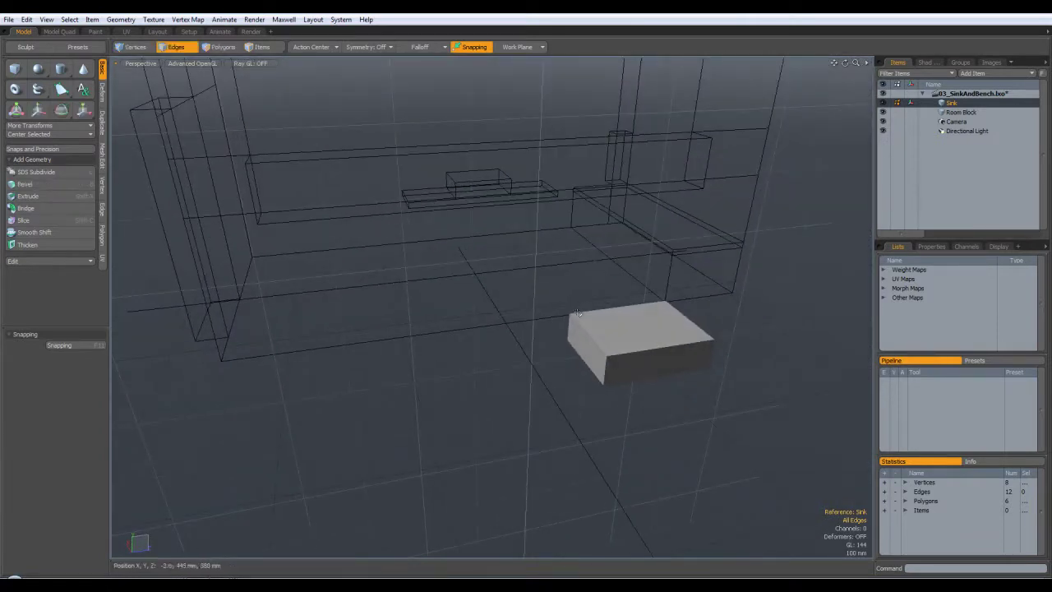
{"action": "left_click", "coordinate": [229, 49]}
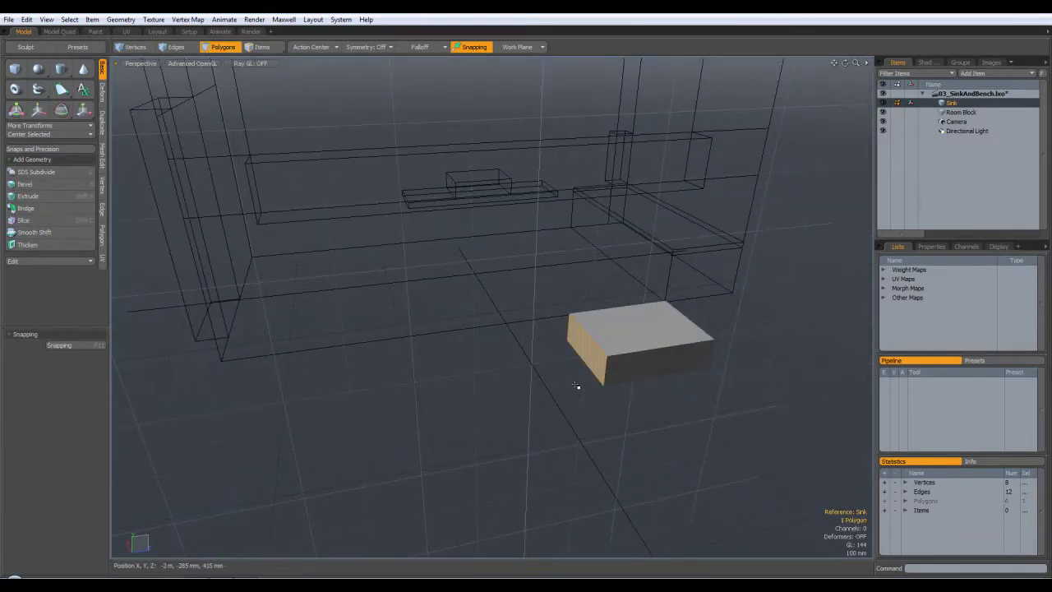
{"action": "key", "text": "w"}
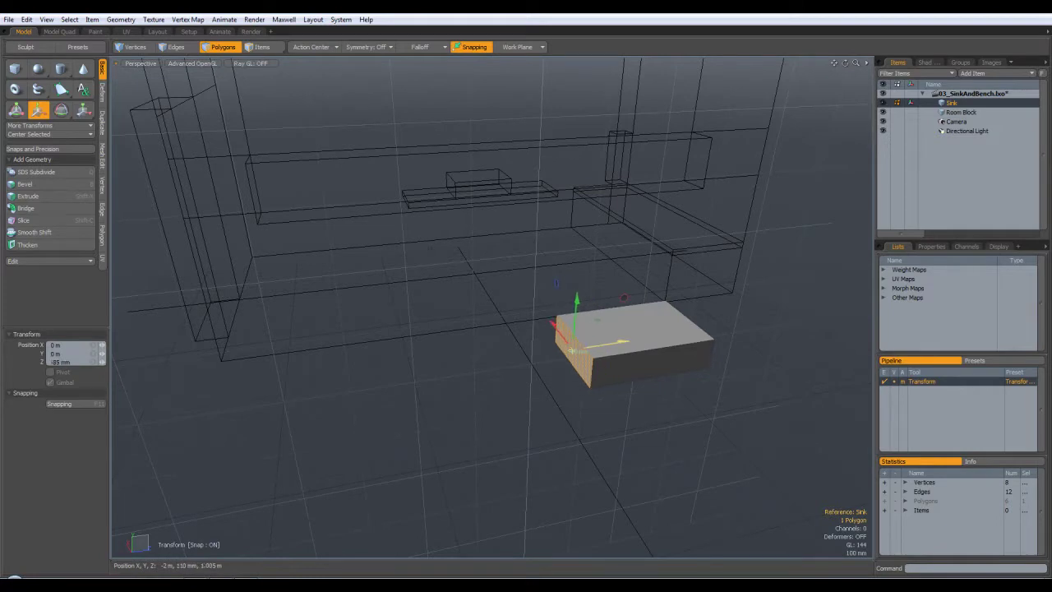
{"action": "key", "text": "space"}
Step: Toggle subdivision smoothing on the Sink box repeatedly to compare its forms, ending with the plain polygon box
{"action": "left_click_drag", "start_coordinate": [759, 430], "coordinate": [690, 330], "text": "alt"}
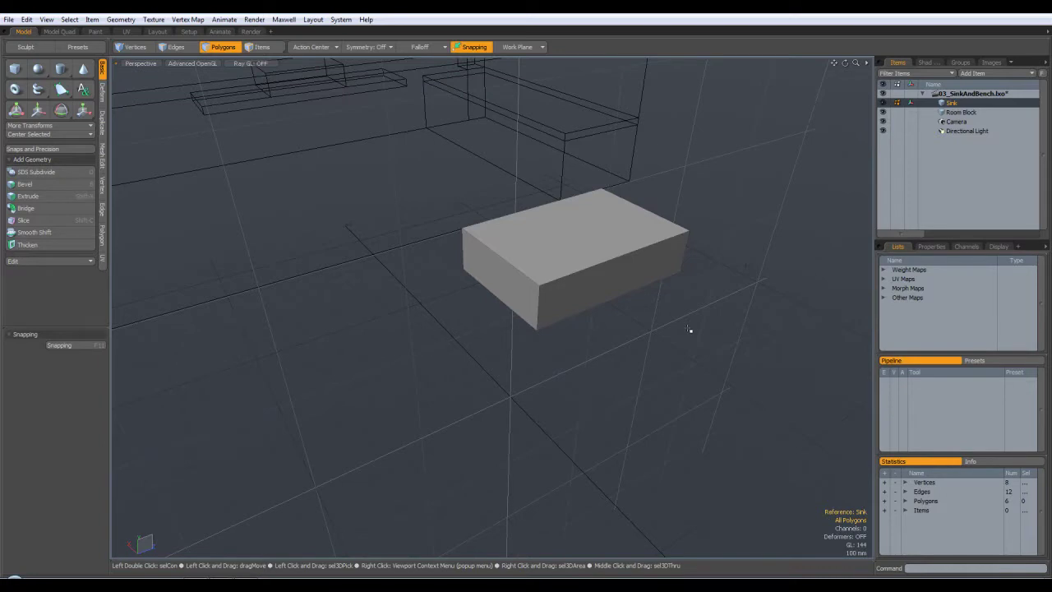
{"action": "key", "text": "Tab"}
{"action": "key", "text": "Tab"}
{"action": "key", "text": "Tab"}
{"action": "left_click_drag", "start_coordinate": [681, 305], "coordinate": [606, 301], "text": "alt"}
{"action": "key", "text": "Tab"}
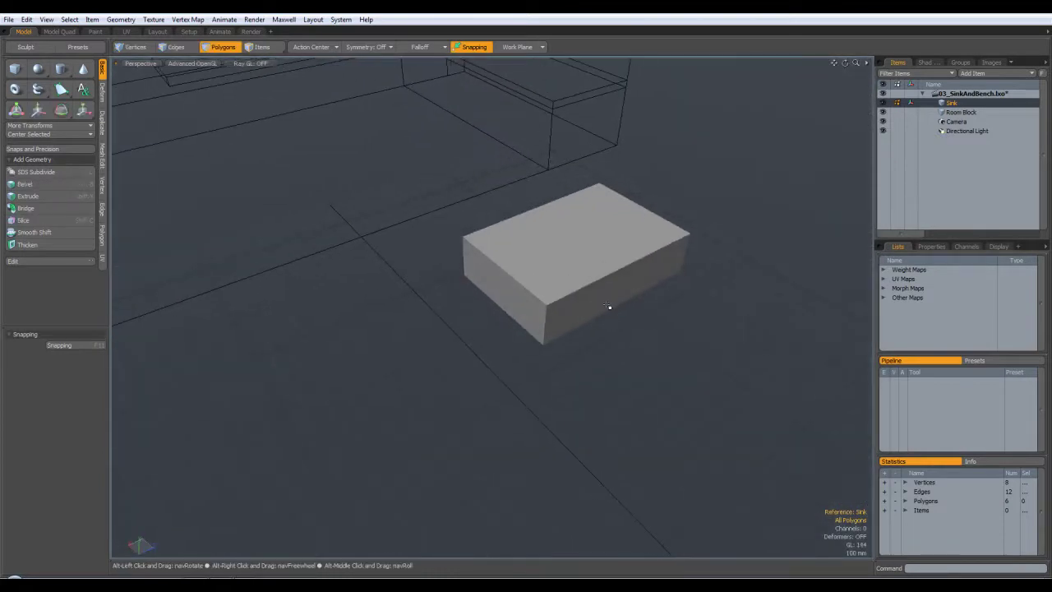
{"action": "left_click_drag", "start_coordinate": [537, 275], "coordinate": [557, 307], "text": "alt"}
{"action": "key", "text": "Tab"}
{"action": "key", "text": "Tab"}
{"action": "key", "text": "Tab"}
{"action": "key", "text": "Tab"}
{"action": "key", "text": "Tab"}
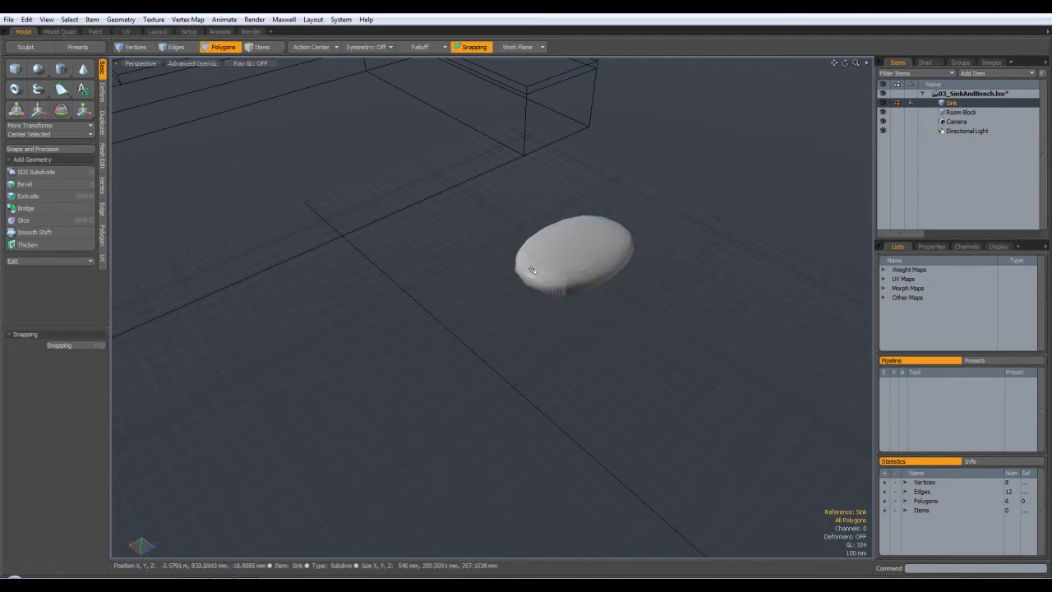
{"action": "key", "text": "Tab"}
{"action": "left_click_drag", "start_coordinate": [572, 329], "coordinate": [633, 349], "text": "alt"}
{"action": "key", "text": "Tab"}
{"action": "key", "text": "Tab"}
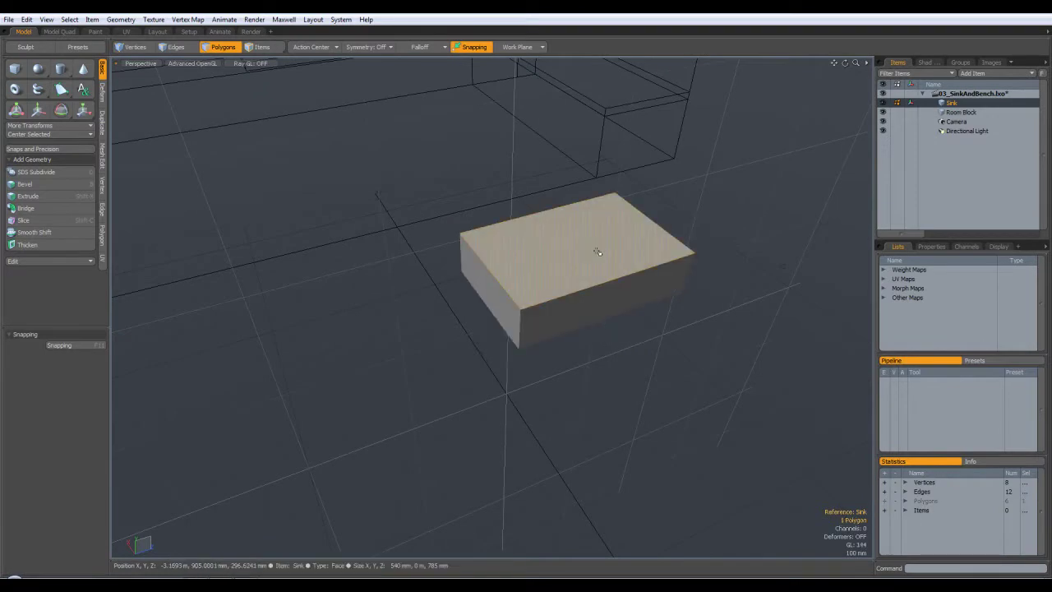
Step: Select the Sink box's top face and compare the box with subdivision smoothing on and off
{"action": "left_click", "coordinate": [592, 262]}
{"action": "left_click_drag", "start_coordinate": [681, 394], "coordinate": [611, 337], "text": "alt"}
{"action": "key", "text": "Tab"}
{"action": "key", "text": "Tab"}
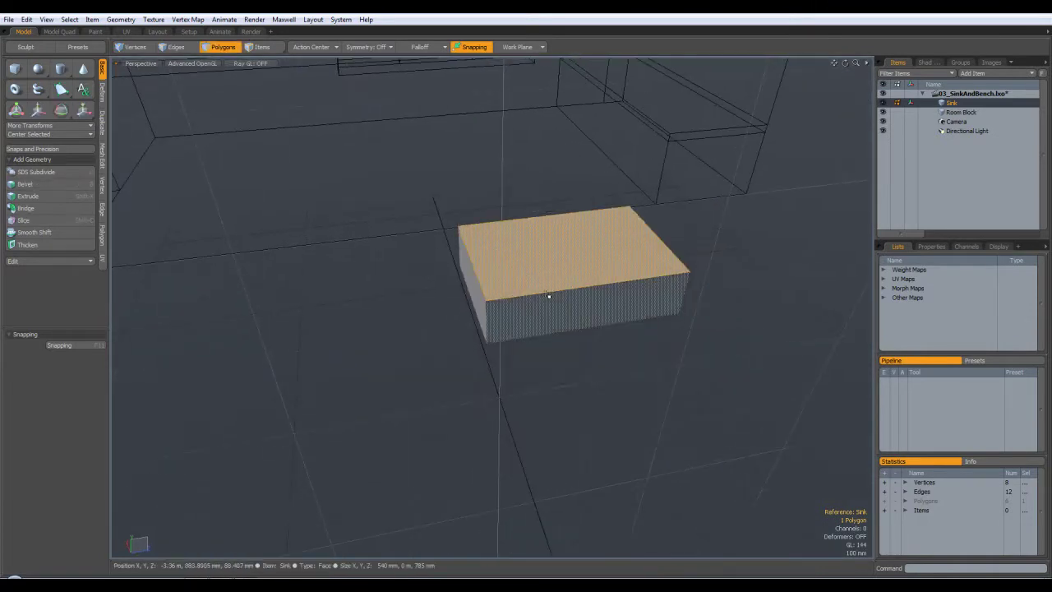
{"action": "left_click_drag", "start_coordinate": [688, 390], "coordinate": [653, 360], "text": "alt"}
{"action": "left_click", "coordinate": [586, 275]}
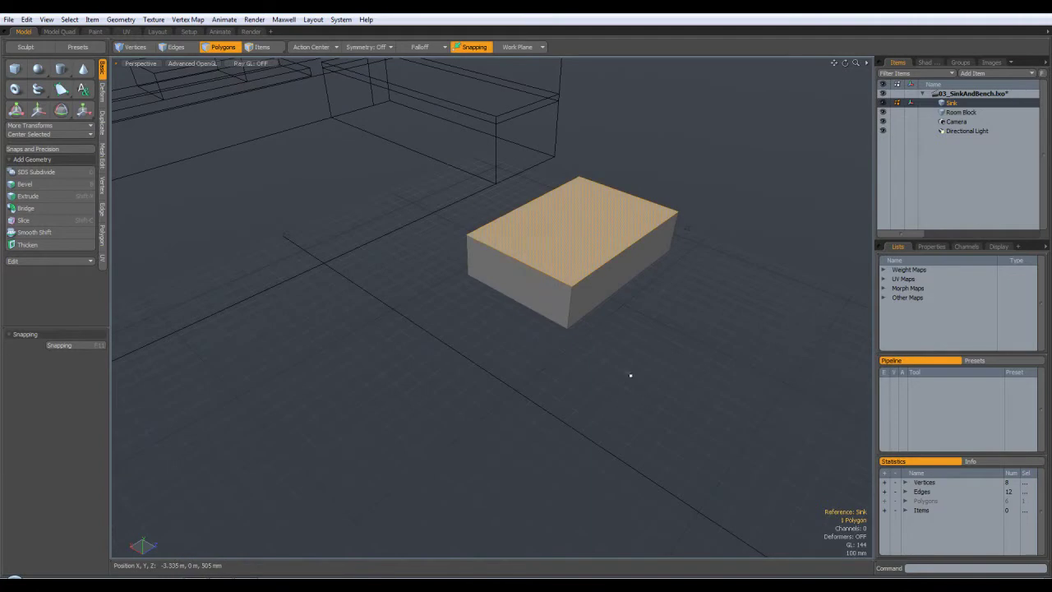
Step: Subdivide all six faces of the Sink box with the Faceted method, and clear the selection
{"action": "double_click", "coordinate": [574, 292]}
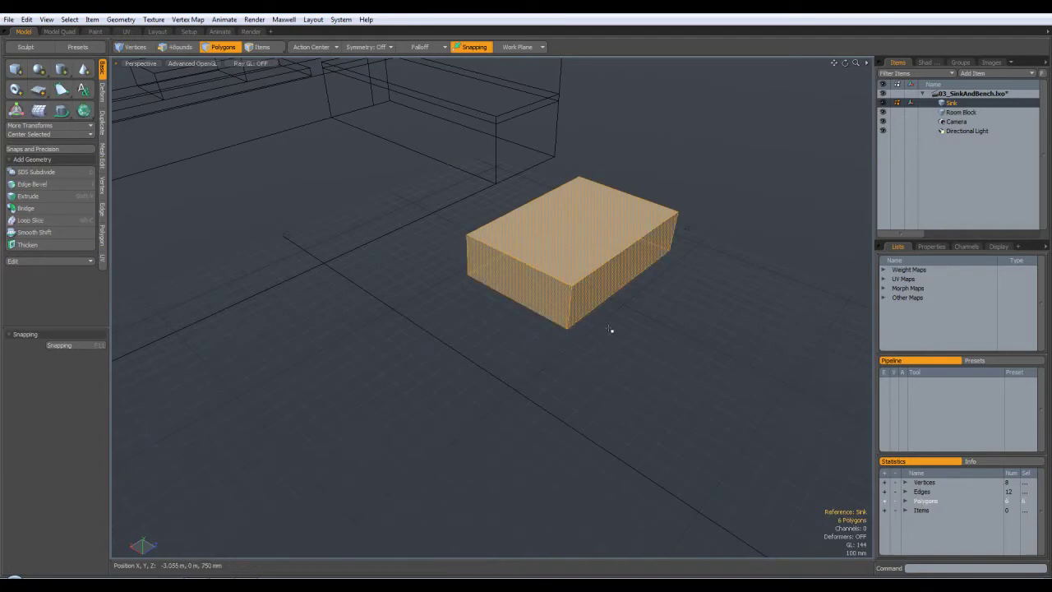
{"action": "key", "text": "shift+d"}
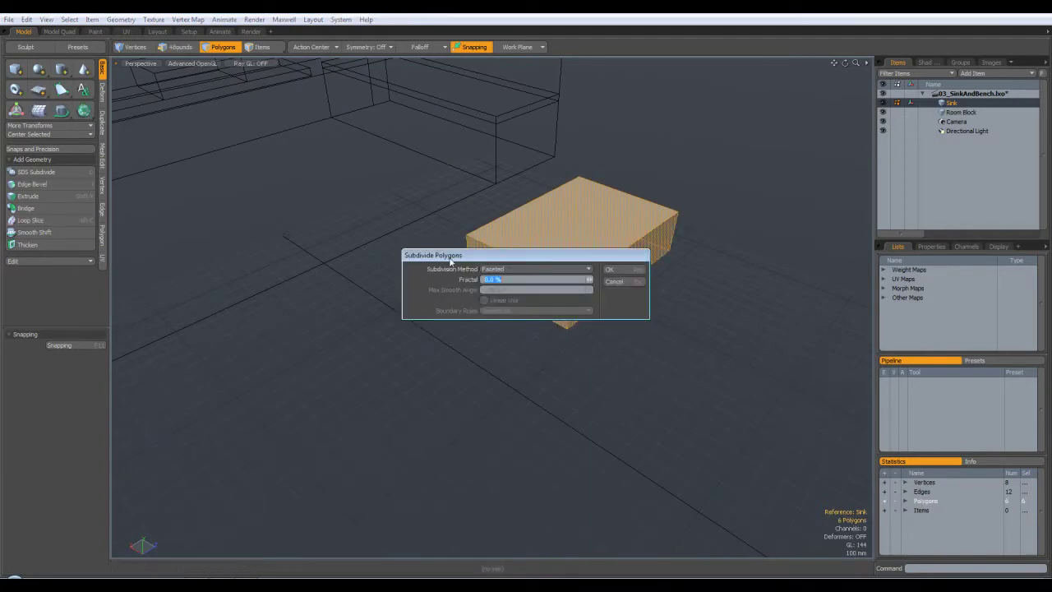
{"action": "left_click", "coordinate": [615, 271]}
{"action": "left_click", "coordinate": [648, 418]}
{"action": "left_click_drag", "start_coordinate": [648, 419], "coordinate": [582, 377], "text": "alt"}
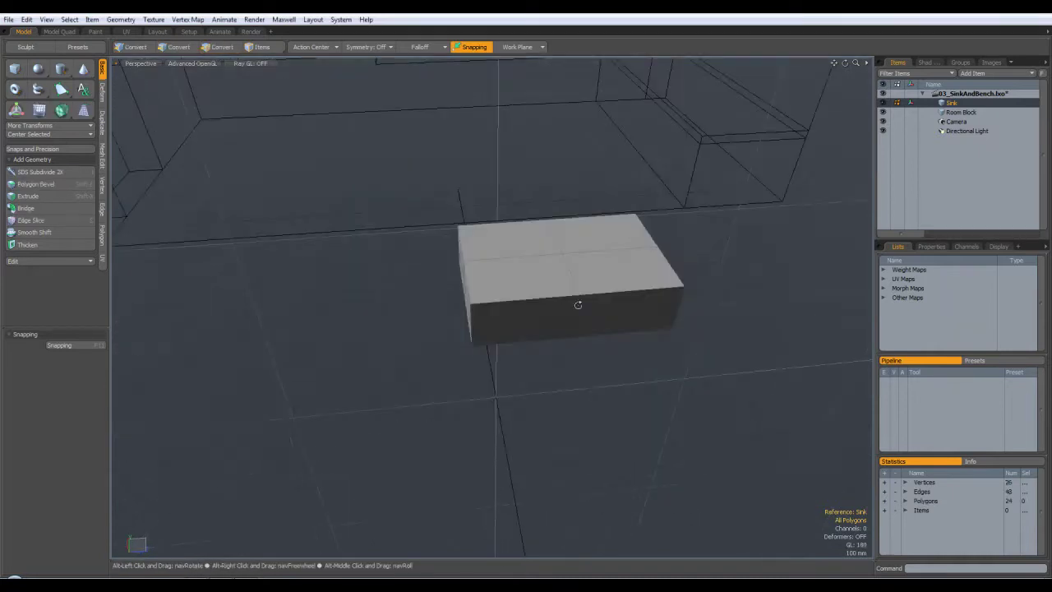
{"action": "left_click_drag", "start_coordinate": [676, 348], "coordinate": [545, 305], "text": "alt"}
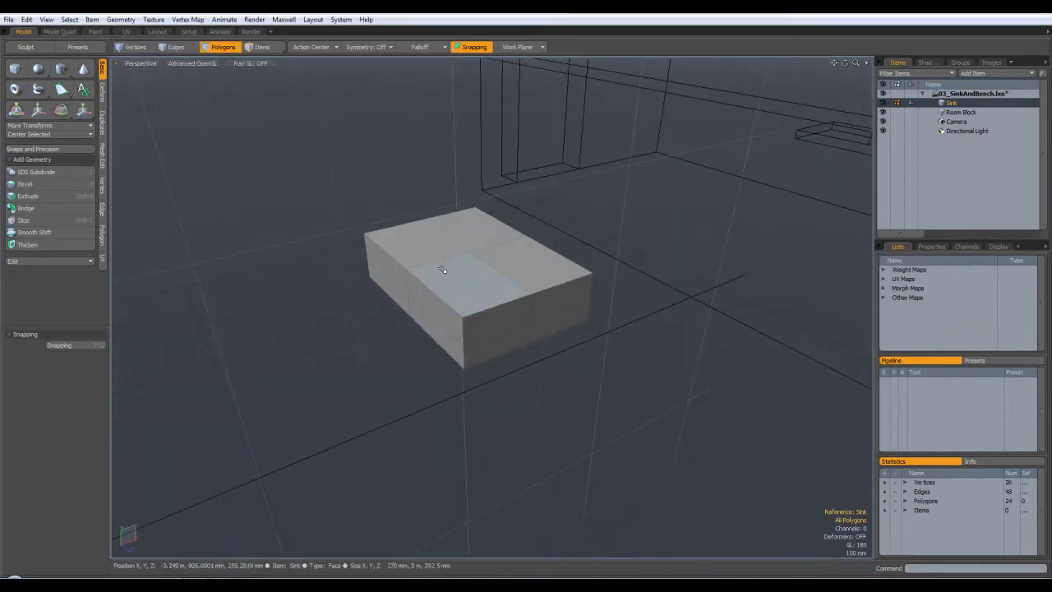
Step: Toggle subdivision smoothing on the once-divided Sink box to check its rounding, ending with plain polygons
{"action": "left_click_drag", "start_coordinate": [550, 416], "coordinate": [622, 342], "text": "alt"}
{"action": "key", "text": "3"}
{"action": "key", "text": "Tab"}
{"action": "key", "text": "Tab"}
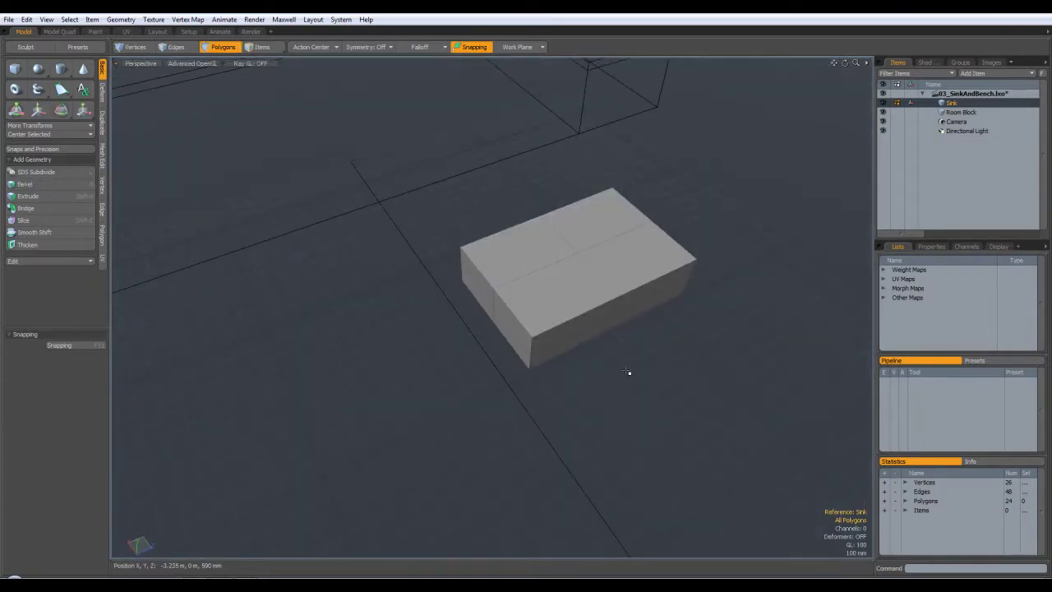
Step: Subdivide the whole Sink mesh a second time with the default subdivision settings
{"action": "key", "text": "shift+d"}
{"action": "left_click", "coordinate": [612, 271]}
{"action": "left_click_drag", "start_coordinate": [695, 387], "coordinate": [686, 385], "text": "alt"}
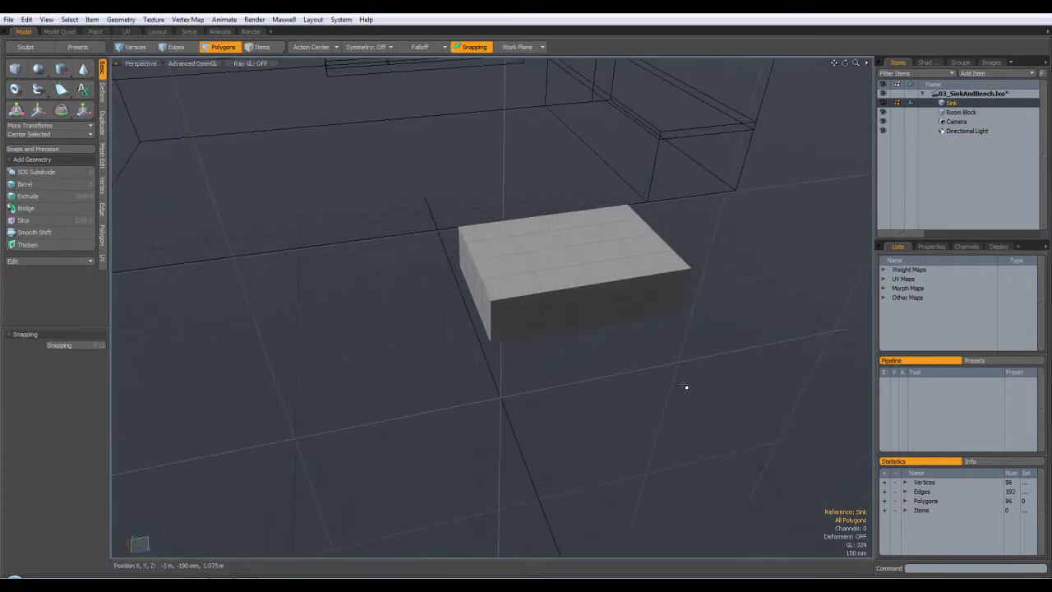
Step: Examine the twice-divided Sink from the side and below, comparing its smoothed and plain polygon forms
{"action": "left_click_drag", "start_coordinate": [646, 423], "coordinate": [642, 344], "text": "alt"}
{"action": "left_click_drag", "start_coordinate": [641, 343], "coordinate": [587, 293], "text": "alt"}
{"action": "left_click_drag", "start_coordinate": [568, 369], "coordinate": [623, 331], "text": "alt"}
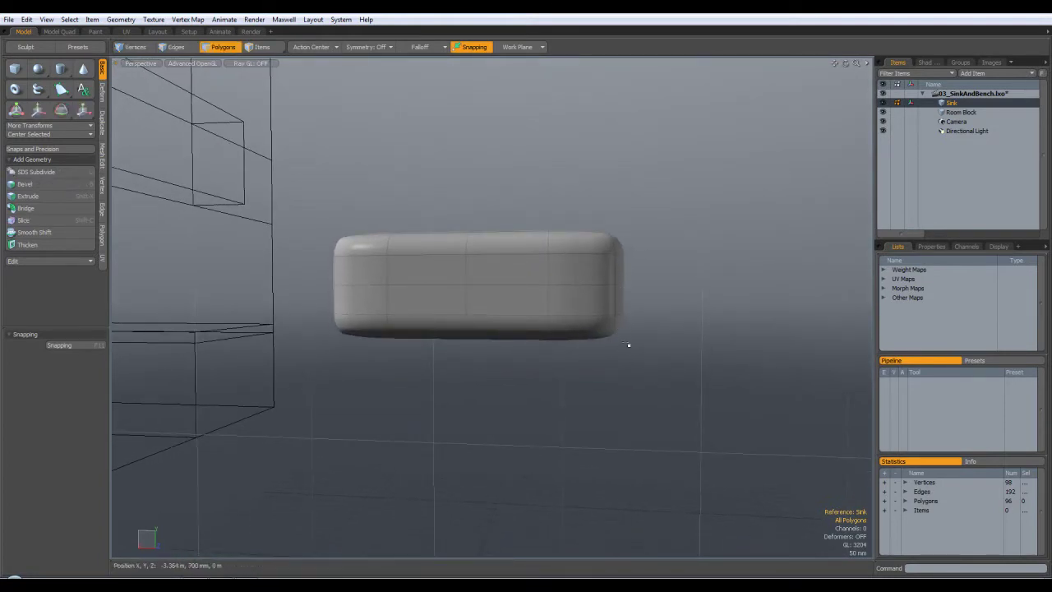
{"action": "key", "text": "Tab"}
{"action": "left_click_drag", "start_coordinate": [646, 388], "coordinate": [560, 301], "text": "alt"}
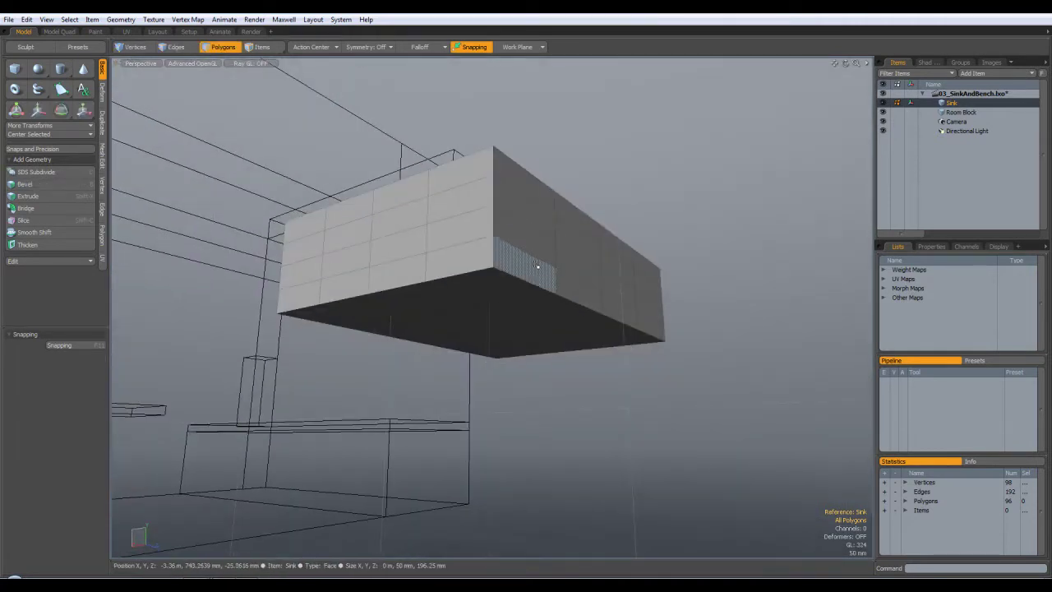
{"action": "key", "text": "Tab"}
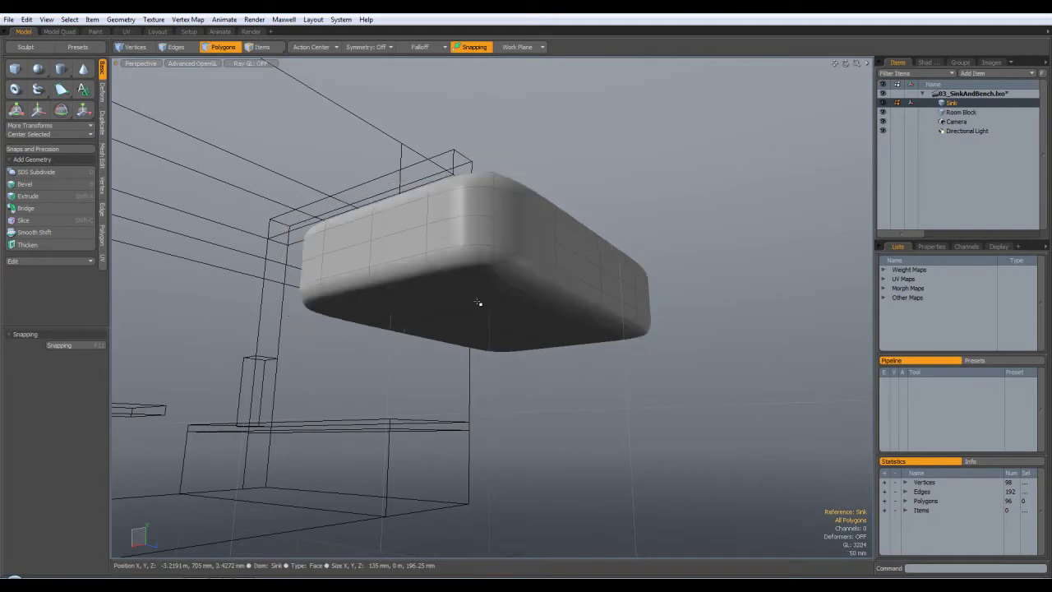
{"action": "left_click_drag", "start_coordinate": [481, 293], "coordinate": [447, 305], "text": "alt"}
Step: Turn off smoothing and select the full perimeter of edges around the underside of the Sink box
{"action": "key", "text": "Tab"}
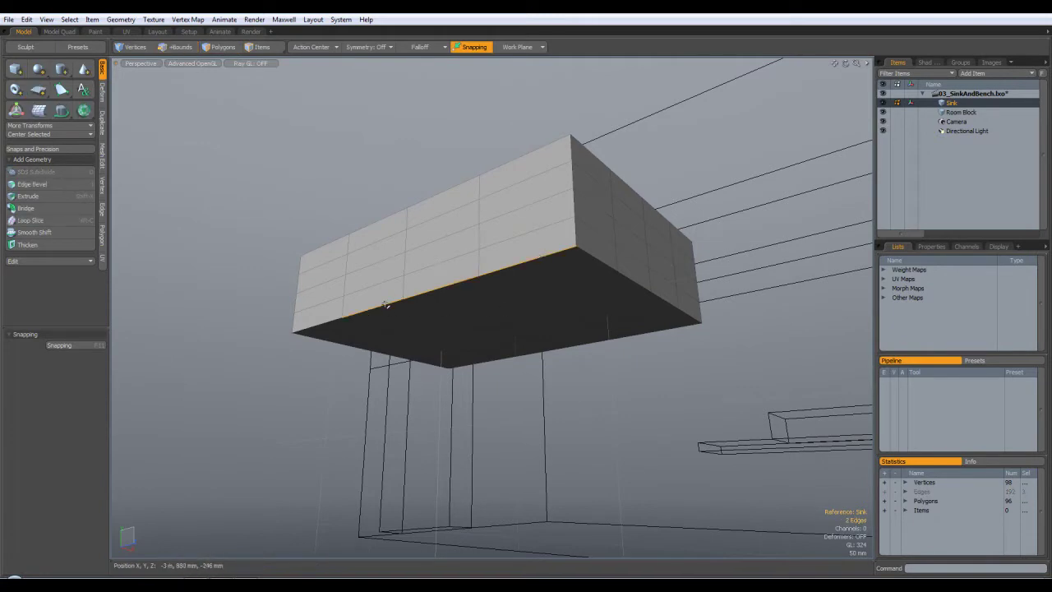
{"action": "left_click_drag", "start_coordinate": [381, 301], "coordinate": [527, 258], "text": "alt"}
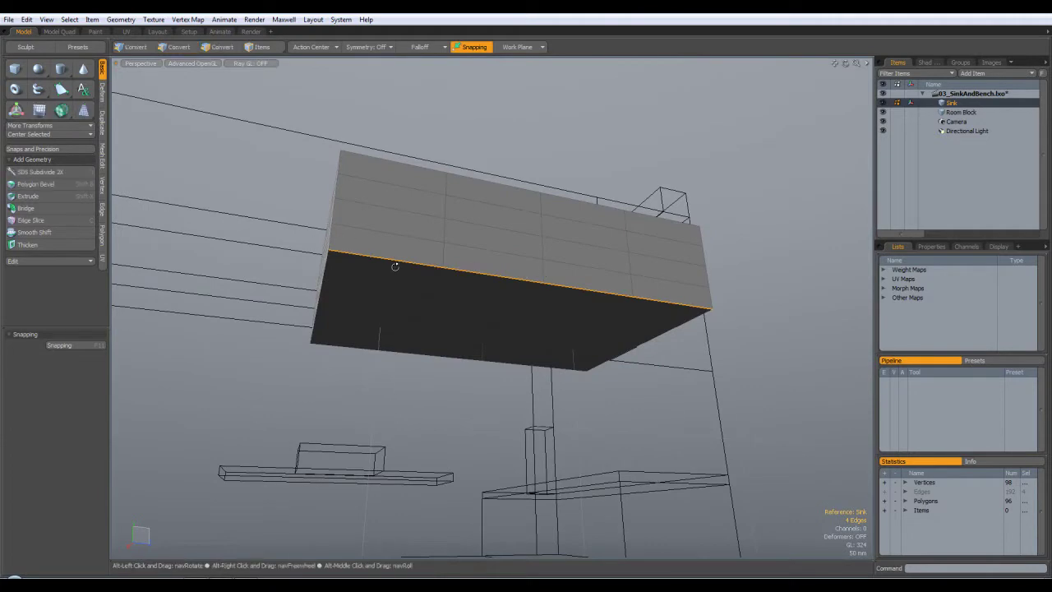
{"action": "left_click_drag", "start_coordinate": [345, 239], "coordinate": [517, 300], "text": "alt"}
{"action": "left_click_drag", "start_coordinate": [397, 260], "coordinate": [422, 284], "text": "alt"}
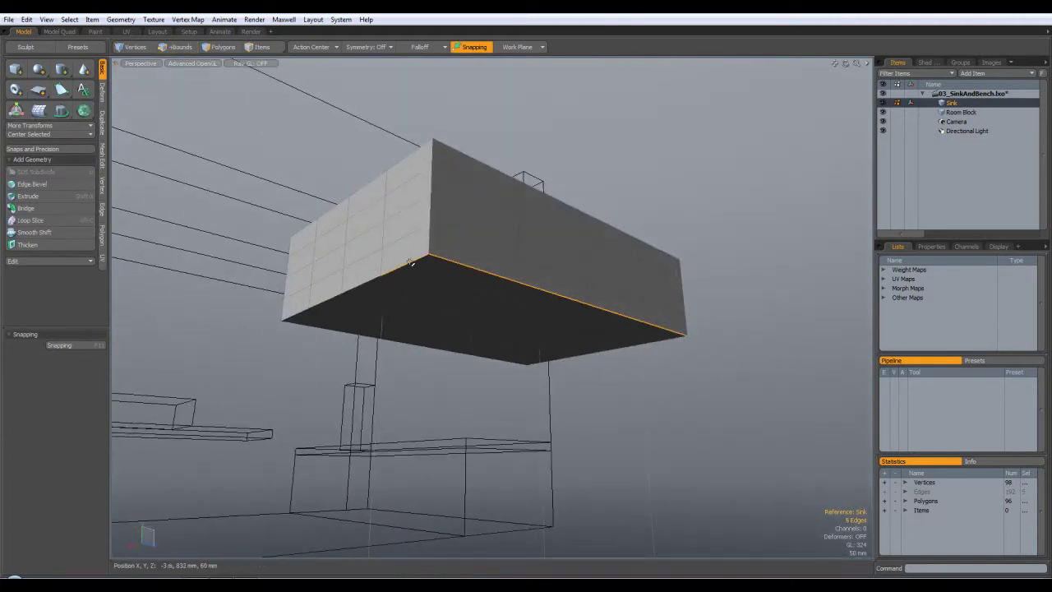
{"action": "key", "text": "Up"}
{"action": "key", "text": "Down"}
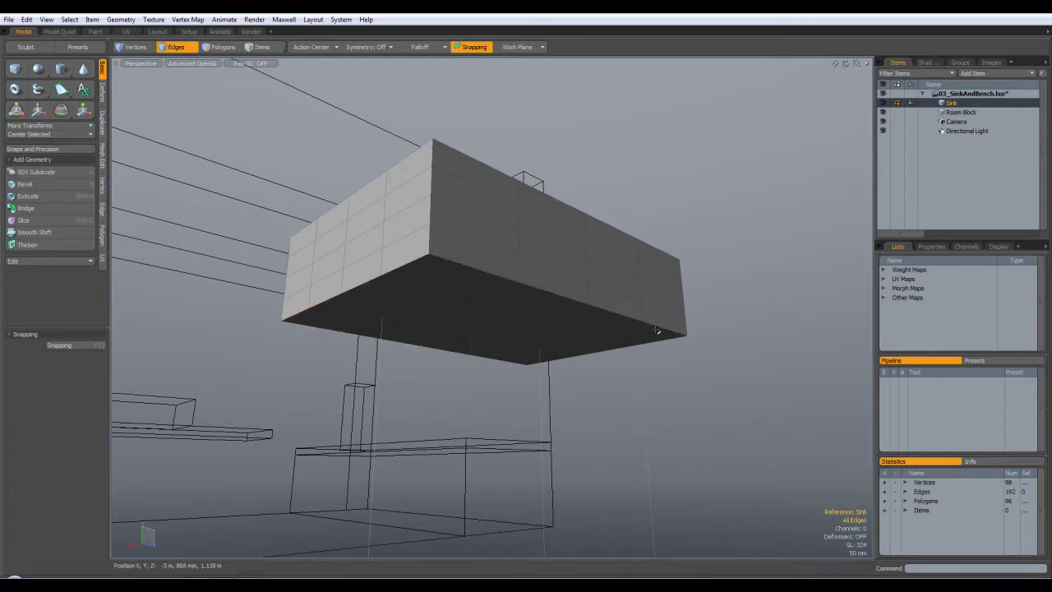
{"action": "key", "text": "ctrl"}
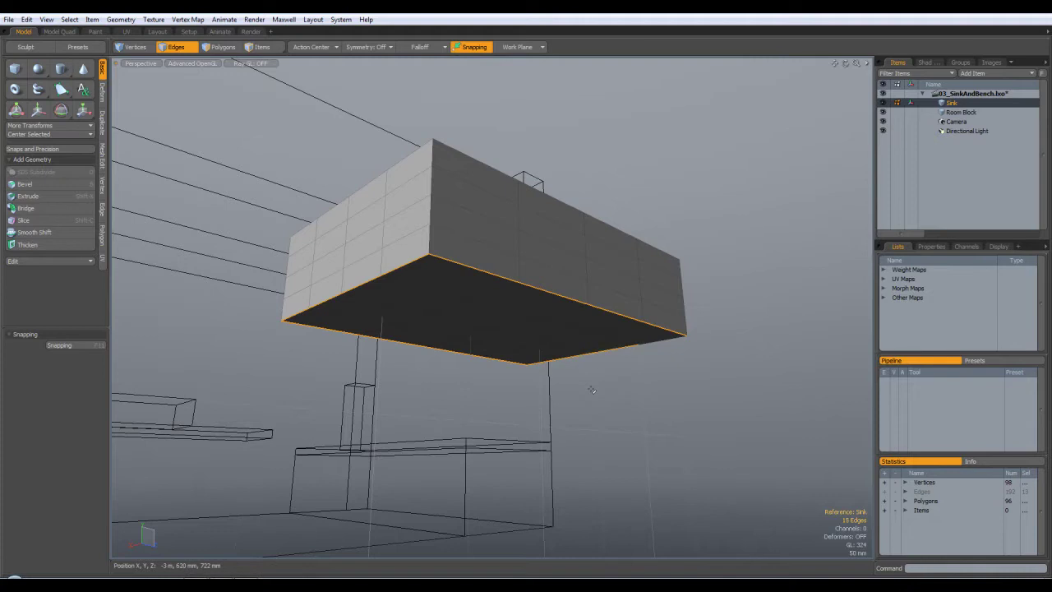
{"action": "left_click_drag", "start_coordinate": [644, 403], "coordinate": [685, 371], "text": "alt"}
Step: Bevel the Sink's bottom perimeter edges with a 6 mm inset and Round Level 1, and clear the selection
{"action": "key", "text": "b"}
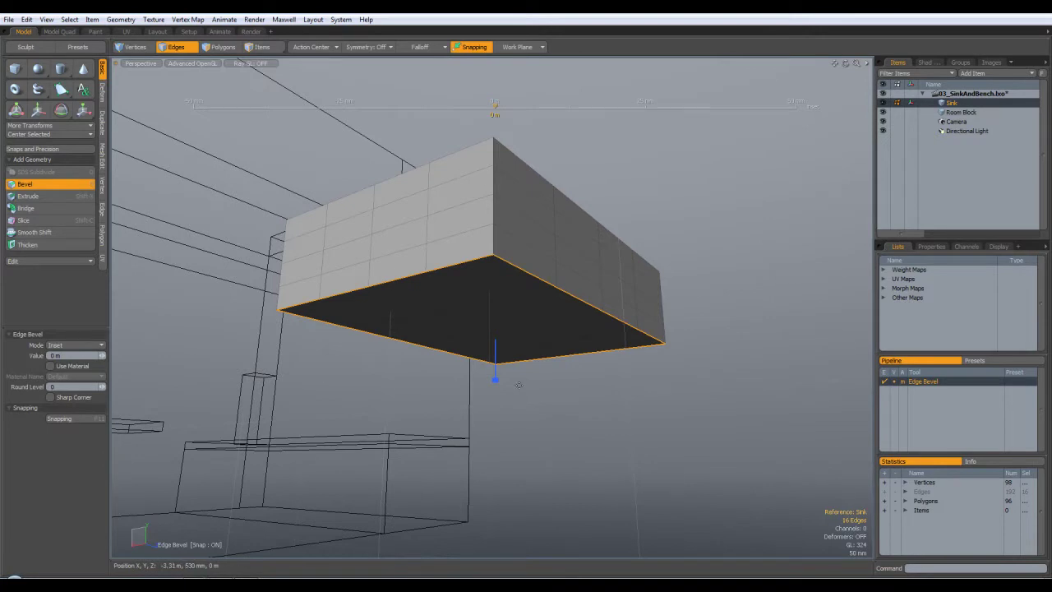
{"action": "mouse_move", "coordinate": [494, 383]}
{"action": "left_mouse_down"}
{"action": "mouse_move", "coordinate": [604, 382]}
{"action": "mouse_move", "coordinate": [494, 386]}
{"action": "left_mouse_up"}
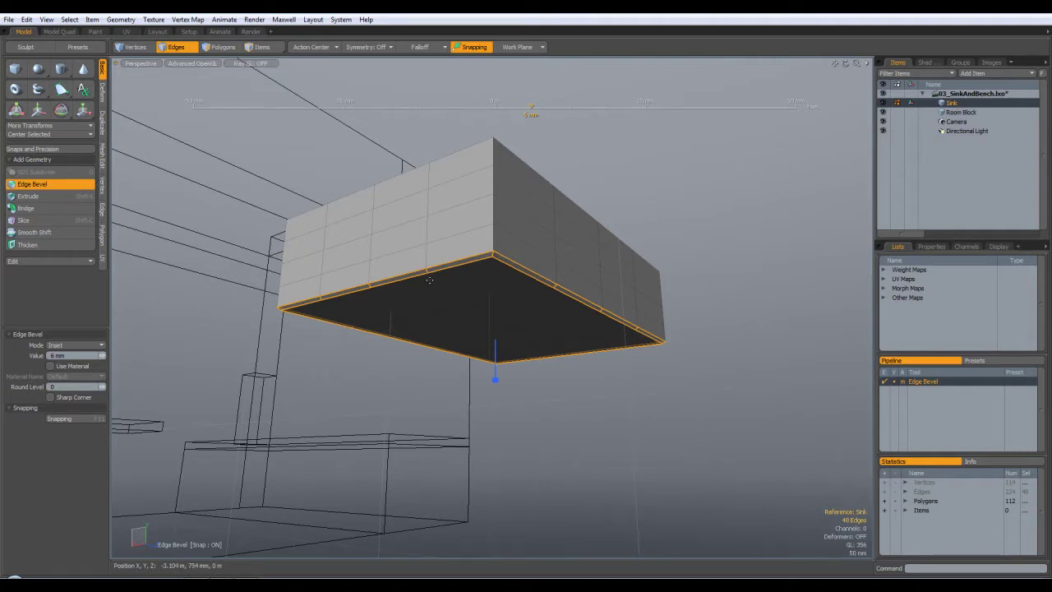
{"action": "left_click", "coordinate": [104, 388]}
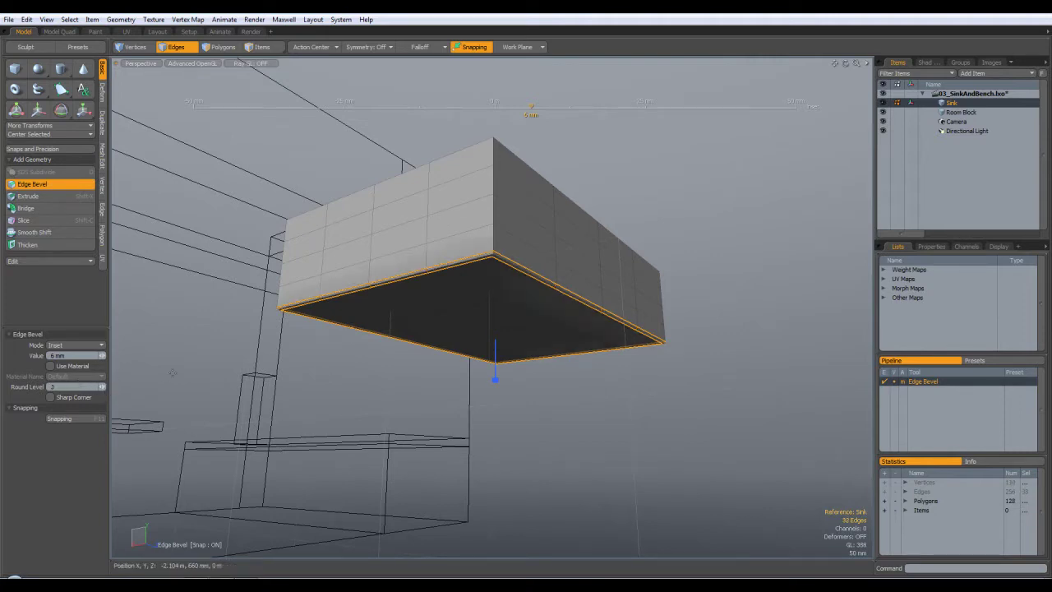
{"action": "left_click_drag", "start_coordinate": [393, 331], "coordinate": [556, 279], "text": "alt"}
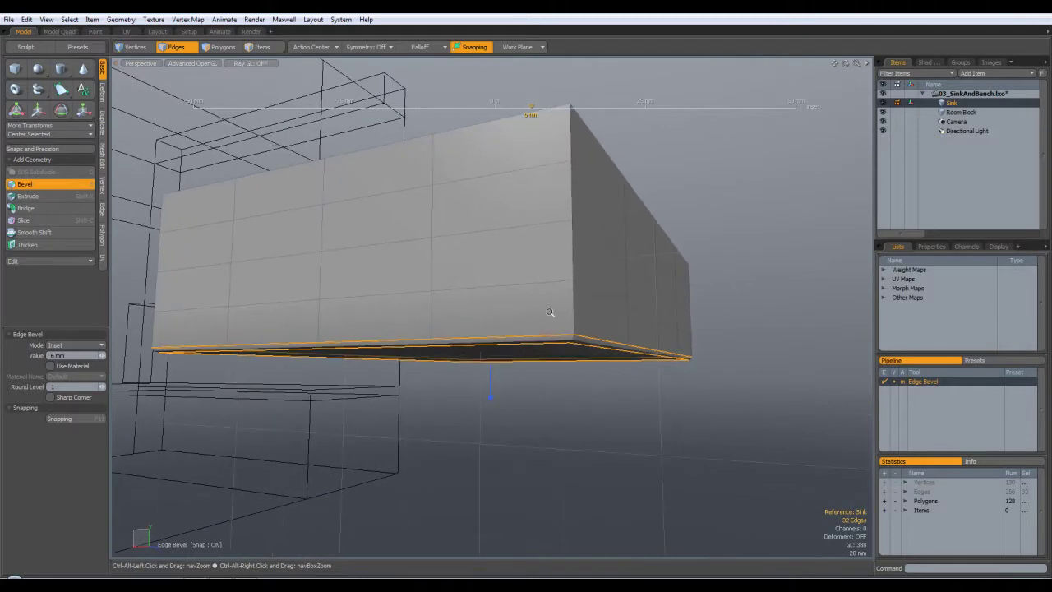
{"action": "left_click_drag", "start_coordinate": [611, 393], "coordinate": [608, 321], "text": "alt"}
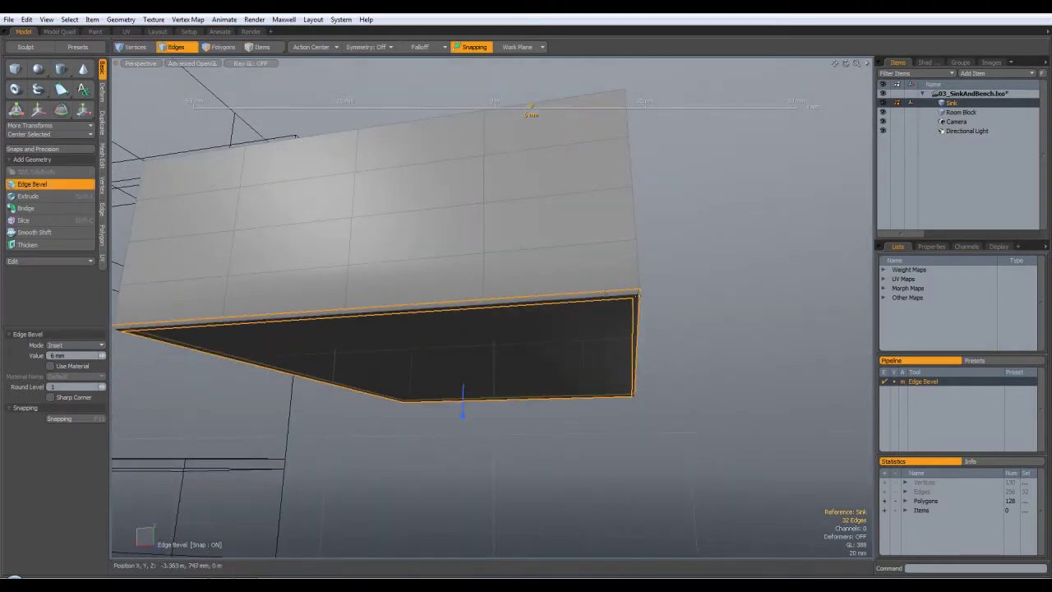
{"action": "left_click_drag", "start_coordinate": [638, 293], "coordinate": [518, 378], "text": "alt"}
{"action": "key", "text": "space"}
{"action": "left_click", "coordinate": [505, 451]}
{"action": "left_click_drag", "start_coordinate": [505, 450], "coordinate": [530, 377], "text": "alt"}
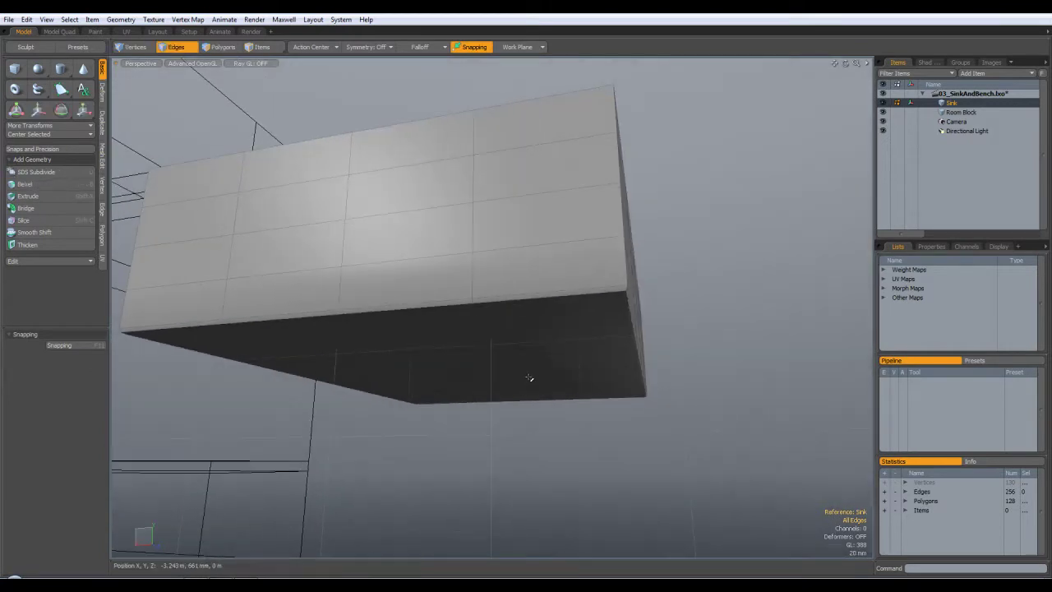
Step: Examine the smoothed Sink with its bevelled bottom edges, and return it to plain polygons
{"action": "key", "text": "Tab"}
{"action": "left_click_drag", "start_coordinate": [586, 403], "coordinate": [550, 218], "text": "alt"}
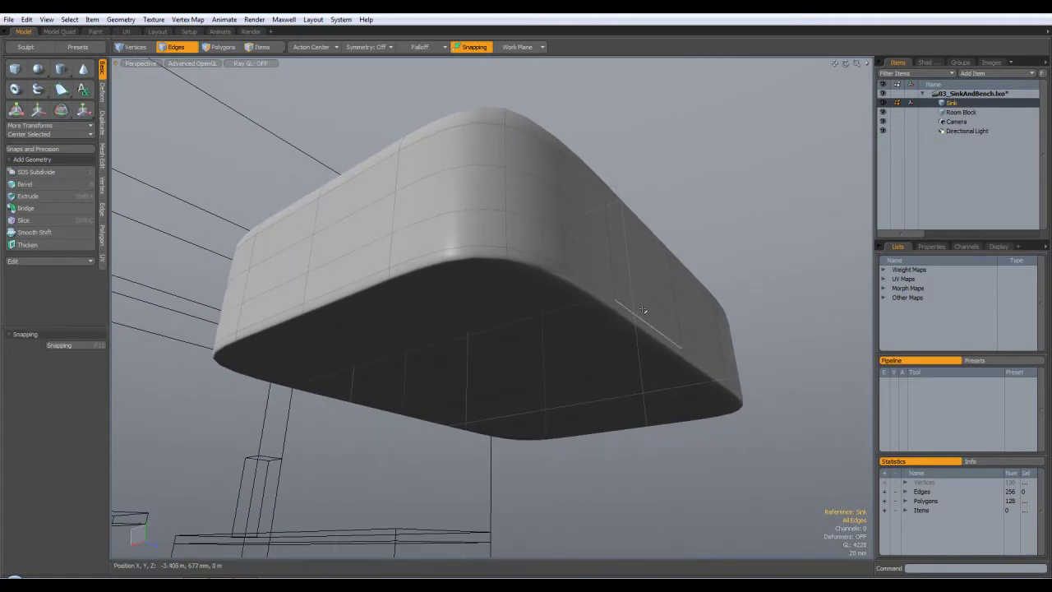
{"action": "left_click_drag", "start_coordinate": [529, 369], "coordinate": [575, 435], "text": "alt"}
{"action": "key", "text": "2"}
{"action": "key", "text": "Tab"}
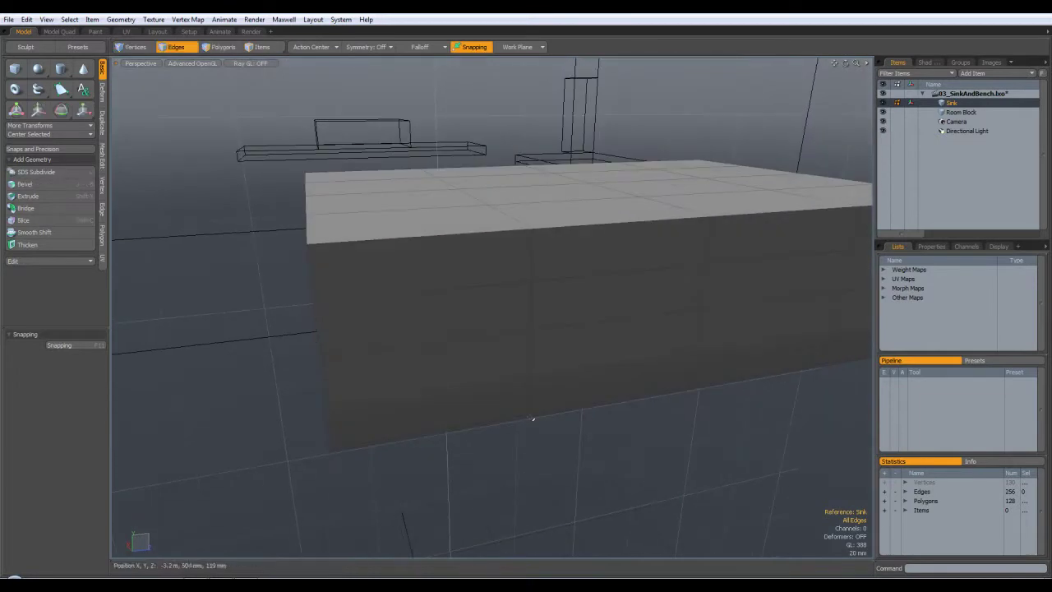
Step: Undo the bevel on the Sink's bottom perimeter edges and clear the edge selection
{"action": "left_click_drag", "start_coordinate": [326, 252], "coordinate": [361, 330], "text": "alt"}
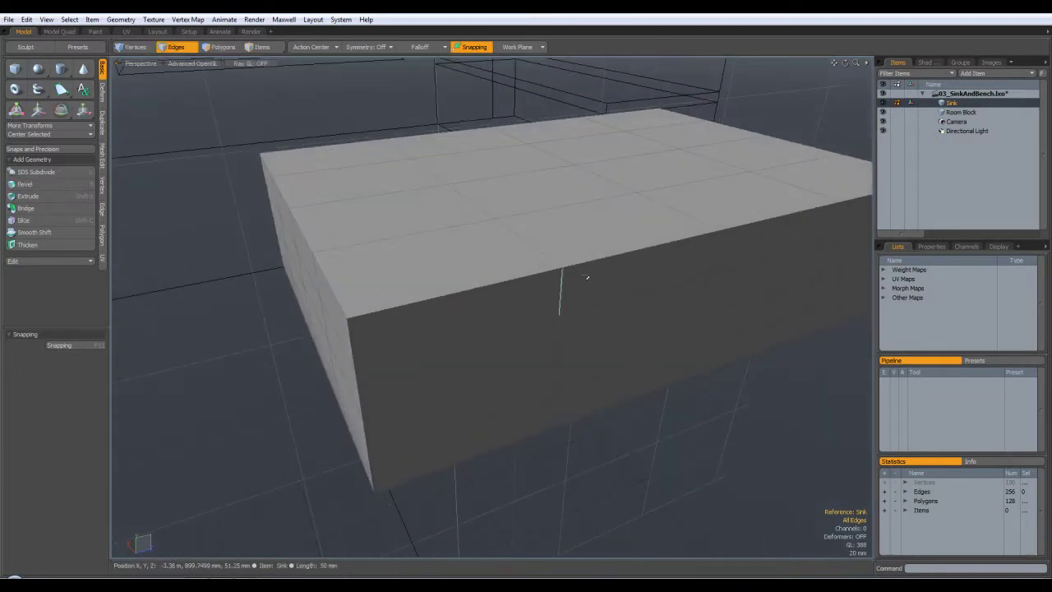
{"action": "left_click_drag", "start_coordinate": [813, 191], "coordinate": [398, 271], "text": "alt"}
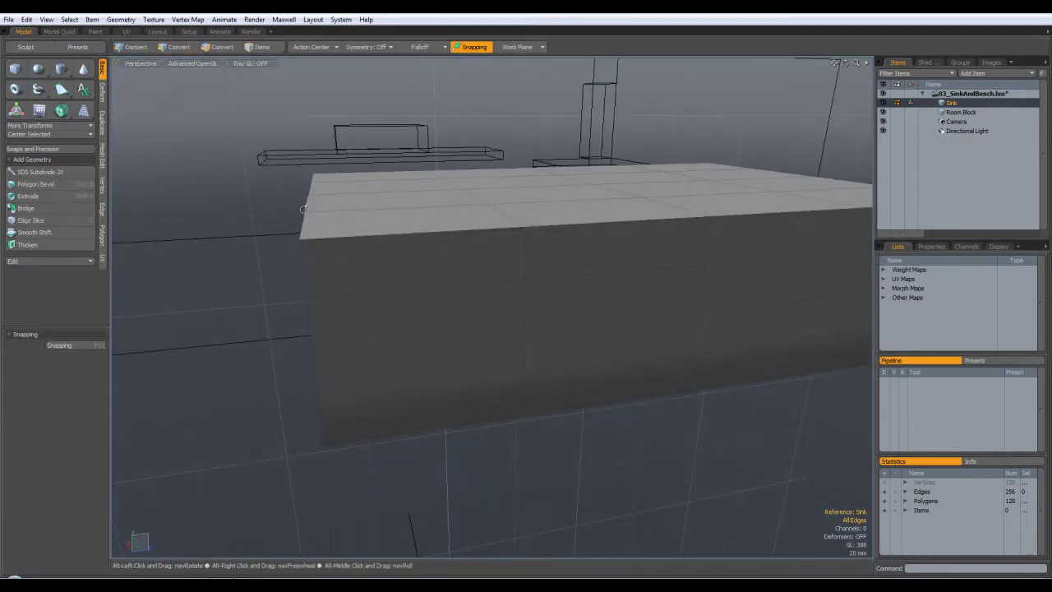
{"action": "left_click_drag", "start_coordinate": [311, 186], "coordinate": [312, 254], "text": "alt"}
{"action": "left_click_drag", "start_coordinate": [414, 342], "coordinate": [396, 287], "text": "alt"}
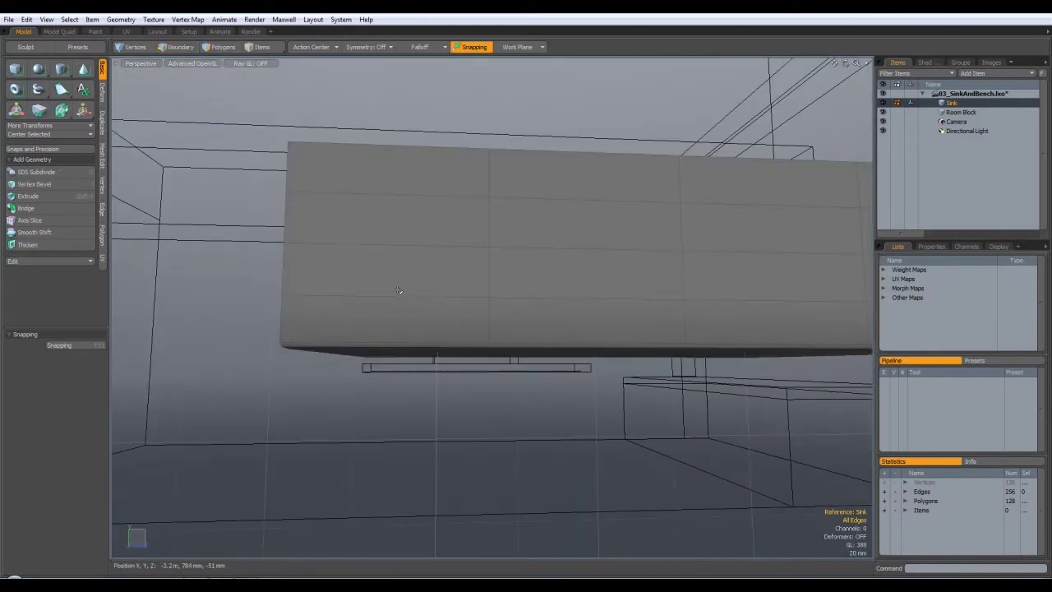
{"action": "key", "text": "Tab"}
{"action": "key", "text": "ctrl+z"}
{"action": "key", "text": "ctrl+z"}
{"action": "key", "text": "ctrl+z"}
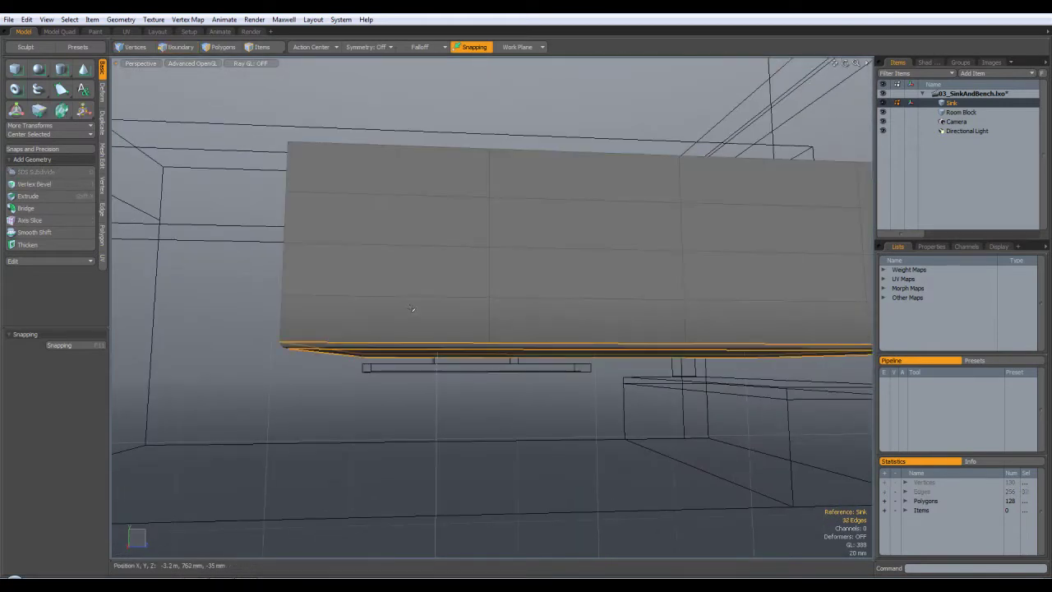
{"action": "left_click", "coordinate": [431, 446]}
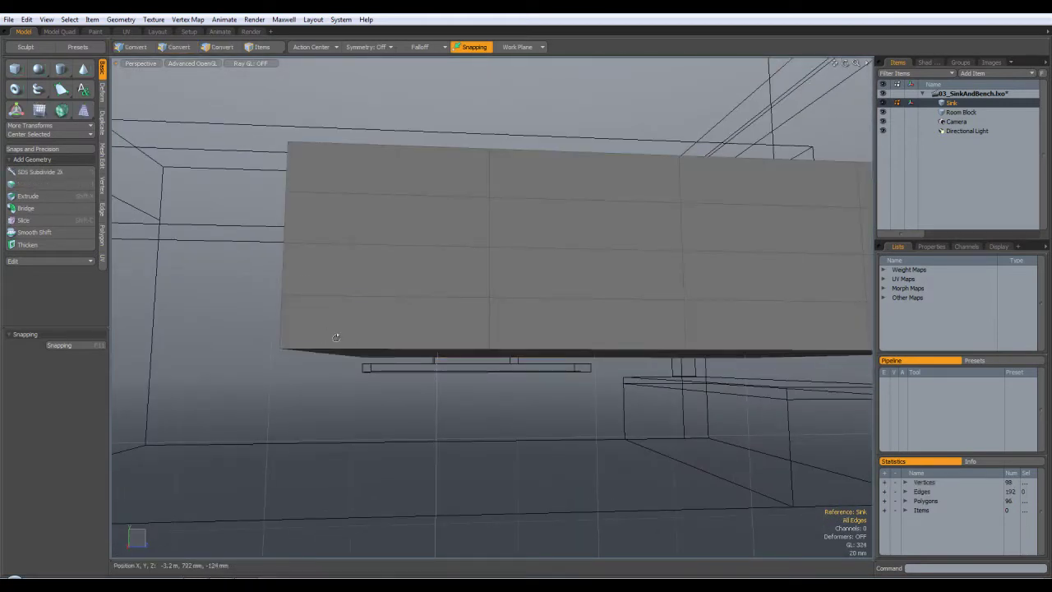
Step: Select all outer edges of the Sink box: the bottom perimeter, the top perimeter and the four vertical corners
{"action": "left_click_drag", "start_coordinate": [395, 297], "coordinate": [390, 317], "text": "alt"}
{"action": "key", "text": "2"}
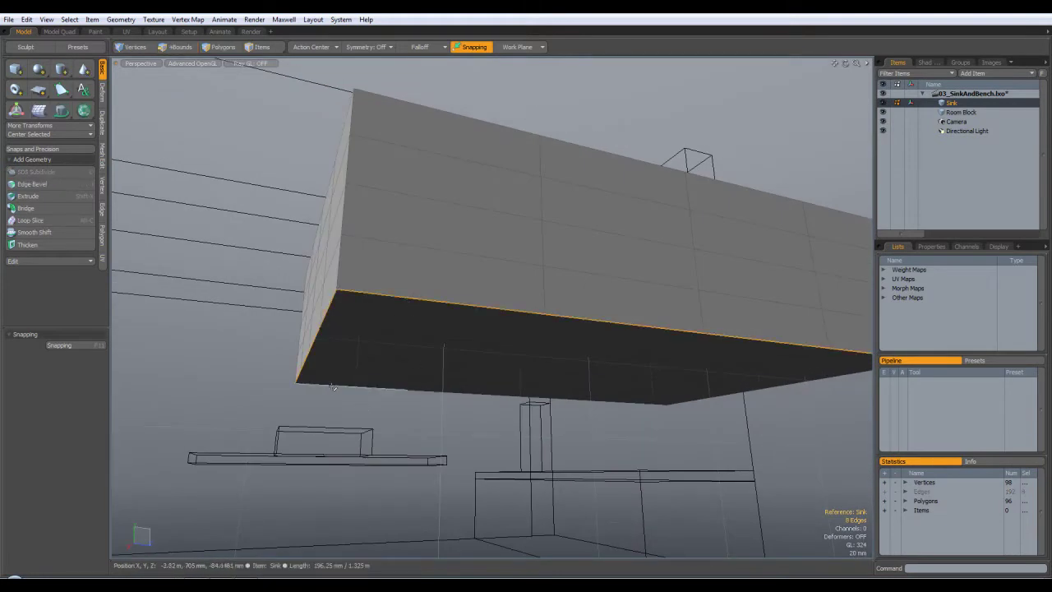
{"action": "double_click", "coordinate": [730, 398]}
{"action": "left_click_drag", "start_coordinate": [730, 397], "coordinate": [398, 286], "text": "alt"}
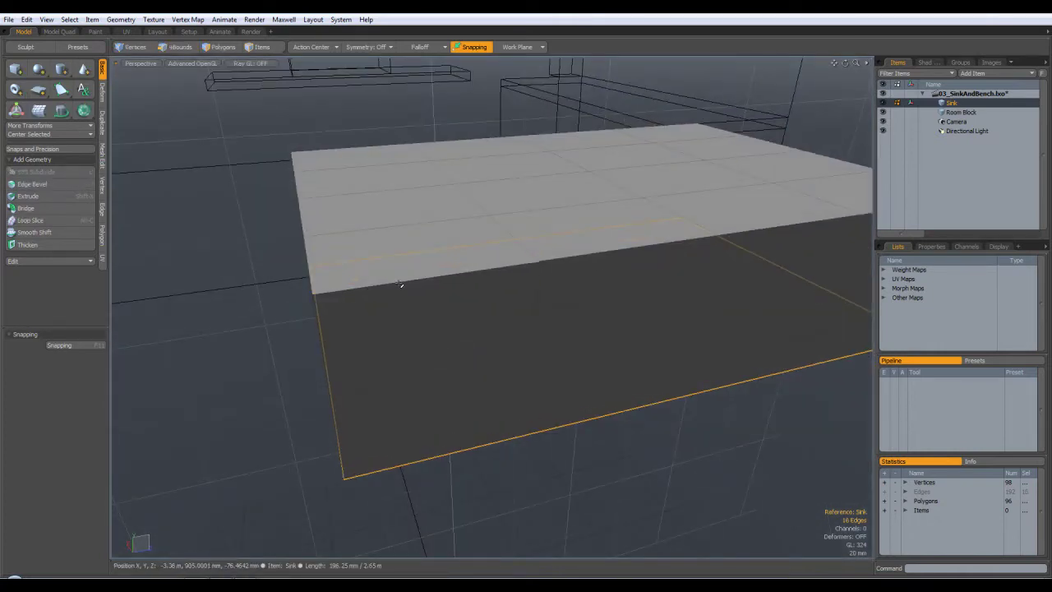
{"action": "left_click_drag", "start_coordinate": [340, 251], "coordinate": [540, 291], "text": "alt"}
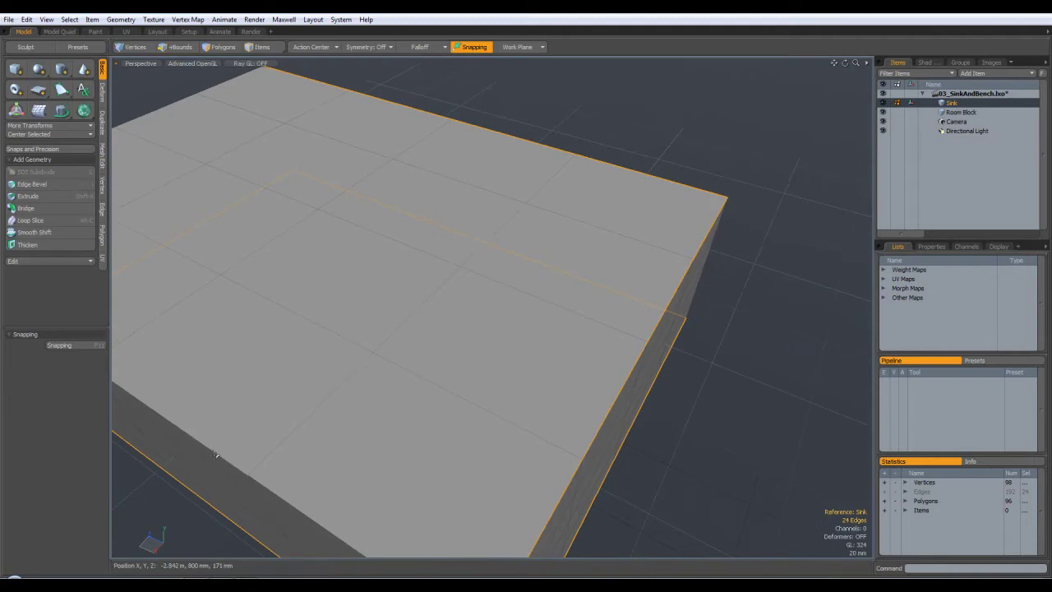
{"action": "scroll", "coordinate": [288, 362], "scroll_direction": "down", "scroll_amount": 4}
{"action": "mouse_move", "coordinate": [264, 348]}
{"action": "left_mouse_down", "text": "alt"}
{"action": "mouse_move", "coordinate": [271, 387]}
{"action": "mouse_move", "coordinate": [265, 365]}
{"action": "left_mouse_up", "text": "alt"}
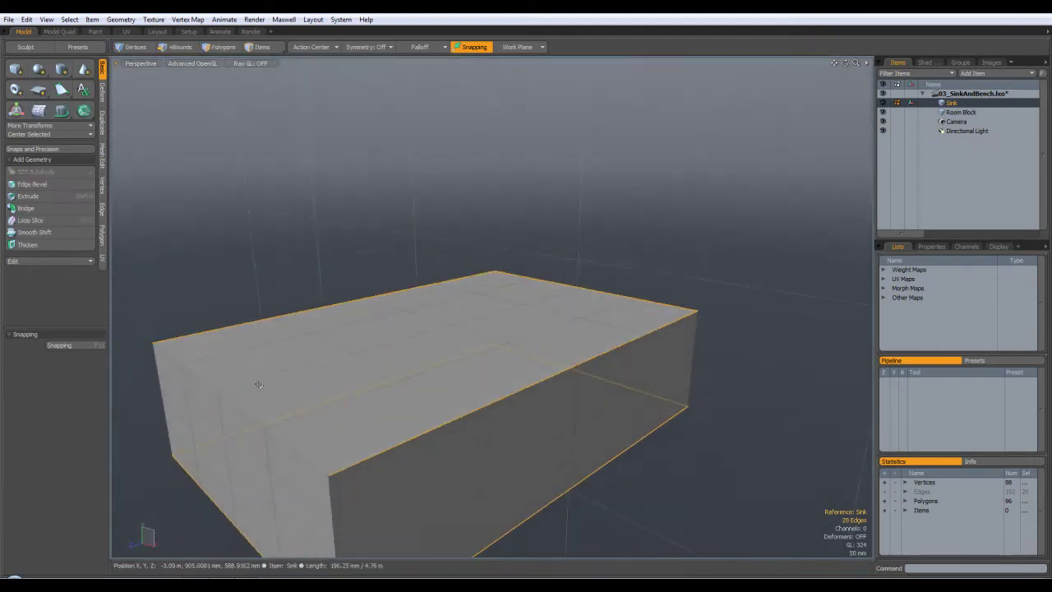
{"action": "left_click_drag", "start_coordinate": [248, 417], "coordinate": [491, 377], "text": "alt"}
{"action": "key", "text": "2"}
Step: Bevel the selected outer edges of the Sink box with an inset at Round Level 1, and view the smoothed result
{"action": "key", "text": "b"}
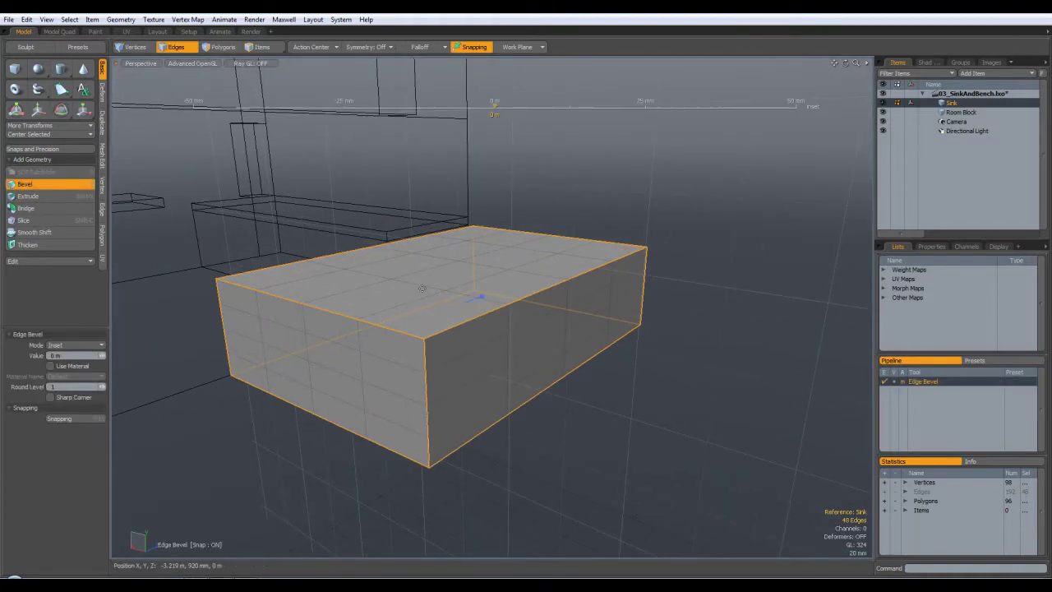
{"action": "left_click_drag", "start_coordinate": [481, 303], "coordinate": [522, 303]}
{"action": "key", "text": "space"}
{"action": "left_click", "coordinate": [674, 458]}
{"action": "left_click_drag", "start_coordinate": [674, 457], "coordinate": [669, 413], "text": "alt"}
{"action": "left_click_drag", "start_coordinate": [607, 425], "coordinate": [425, 319], "text": "alt"}
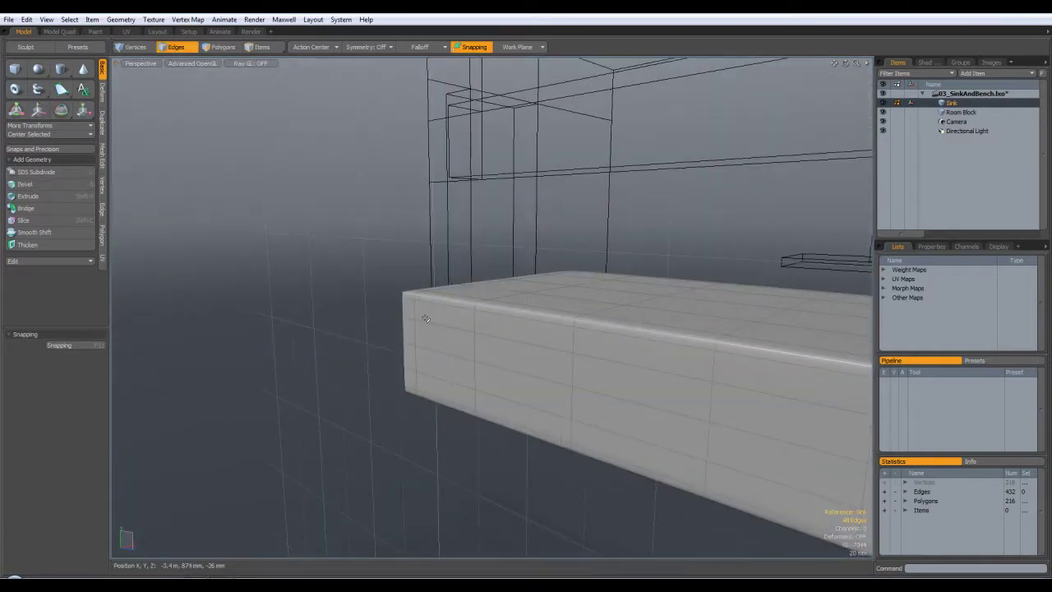
Step: Undo the Sink's previous outer-edge bevel and reselect all outer edges of the plain box
{"action": "key", "text": "Tab"}
{"action": "key", "text": "3"}
{"action": "double_click", "coordinate": [450, 335]}
{"action": "key", "text": "2"}
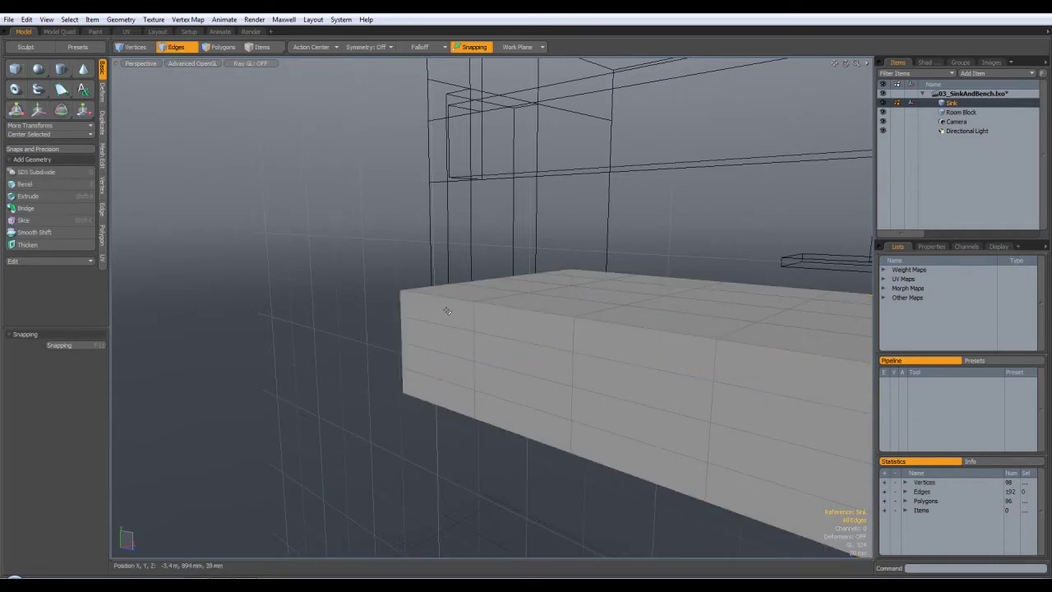
{"action": "double_click", "coordinate": [454, 313]}
Step: Bevel the selected outer edges of the Sink with an inset at Round Level 1, clear the selection and smooth the box
{"action": "key", "text": "b"}
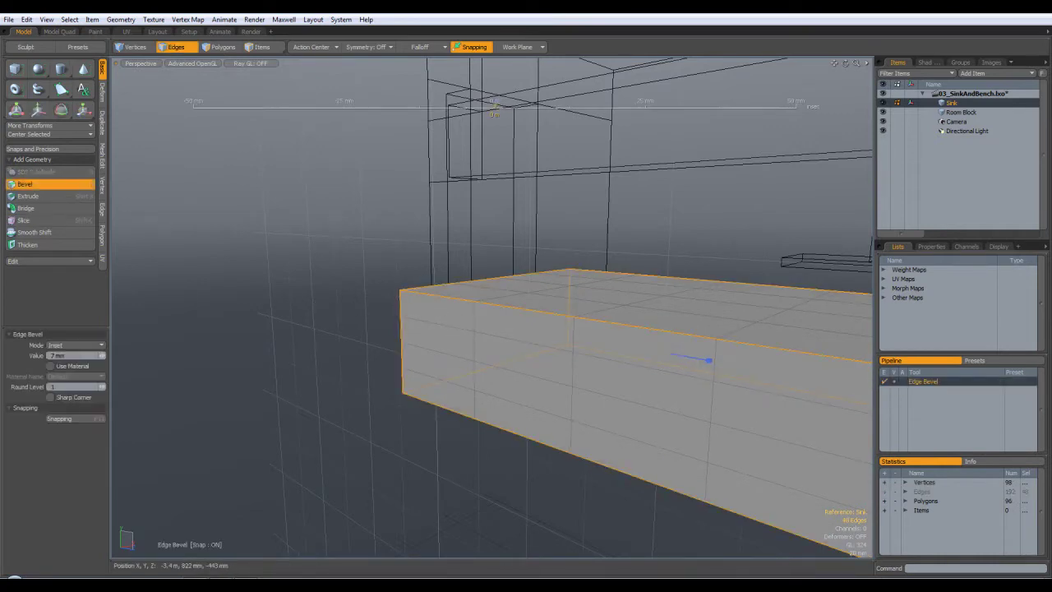
{"action": "left_click", "coordinate": [611, 349]}
{"action": "left_click_drag", "start_coordinate": [498, 105], "coordinate": [594, 107]}
{"action": "key", "text": "q"}
{"action": "left_click", "coordinate": [398, 439]}
{"action": "left_click_drag", "start_coordinate": [490, 454], "coordinate": [447, 365], "text": "alt"}
{"action": "key", "text": "shift+Tab"}
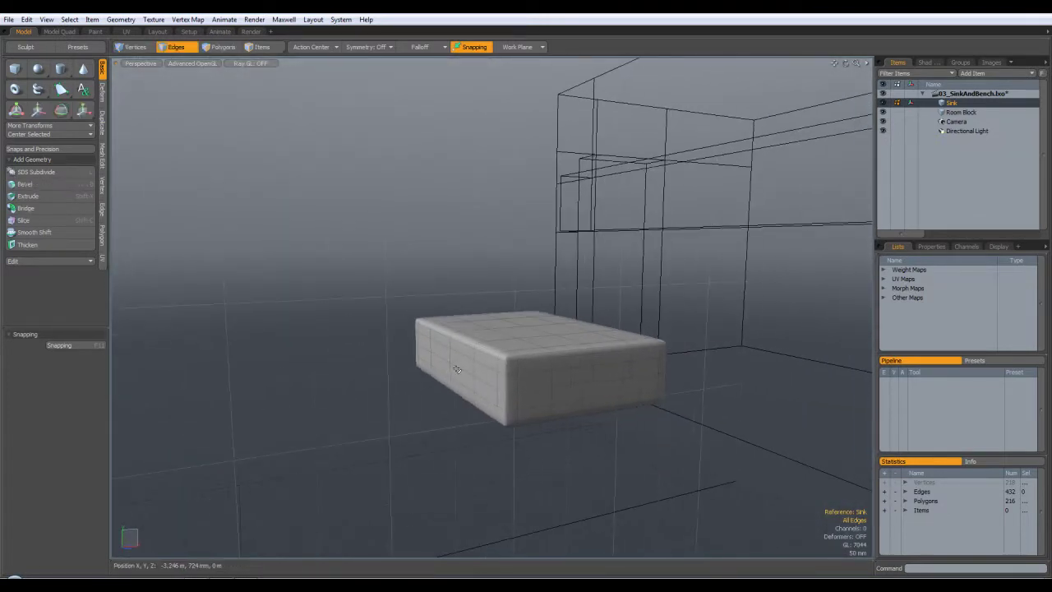
Step: Return the Sink to plain polygons and undo its outer-edge bevel, keeping the outer edges selected
{"action": "key", "text": "2"}
{"action": "scroll", "coordinate": [542, 397], "scroll_direction": "up", "scroll_amount": 3}
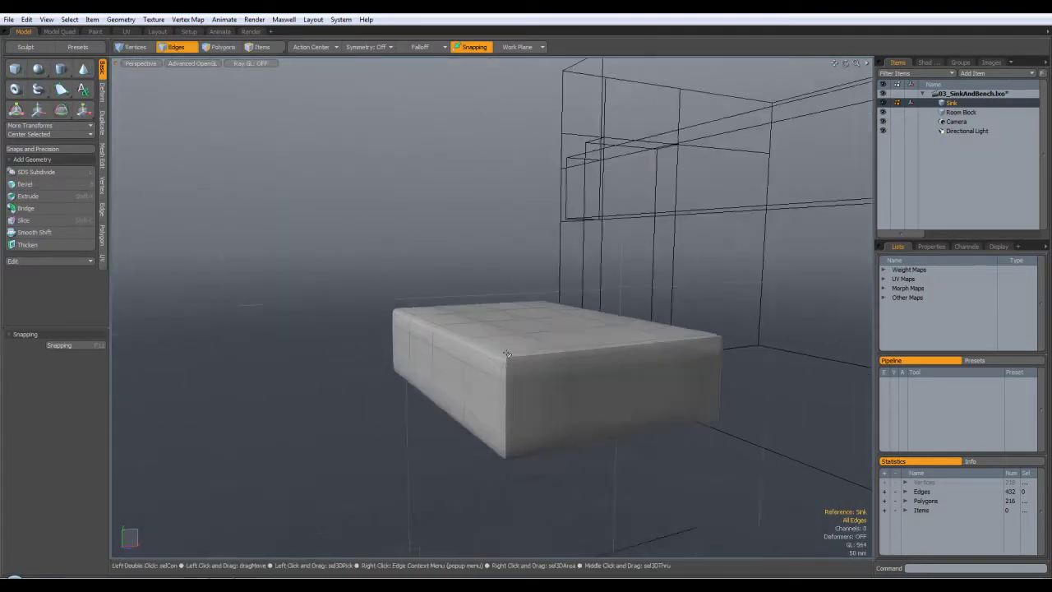
{"action": "double_click", "coordinate": [544, 388]}
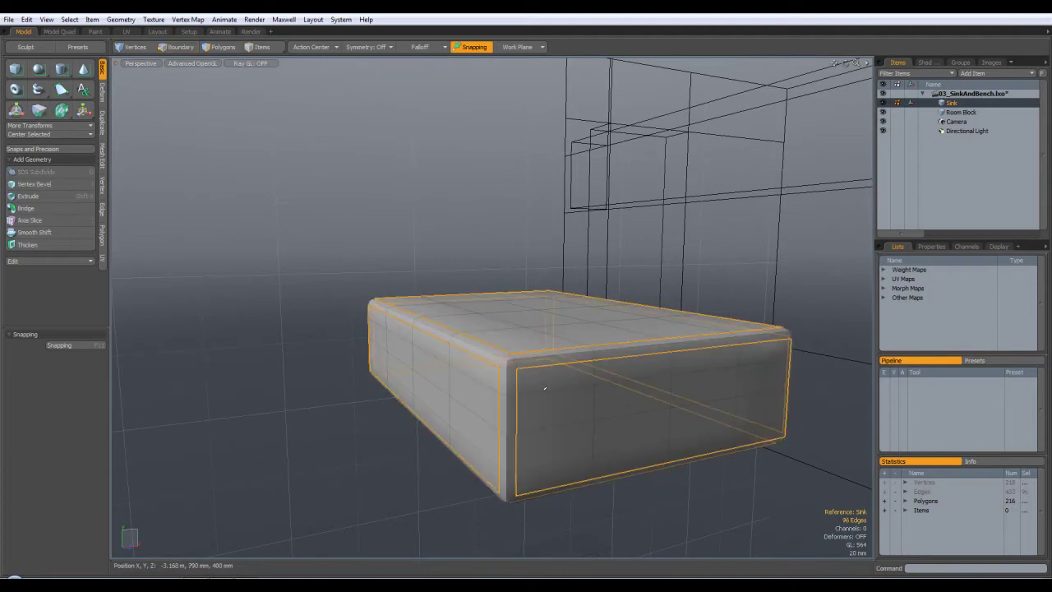
{"action": "key", "text": "ctrl+z"}
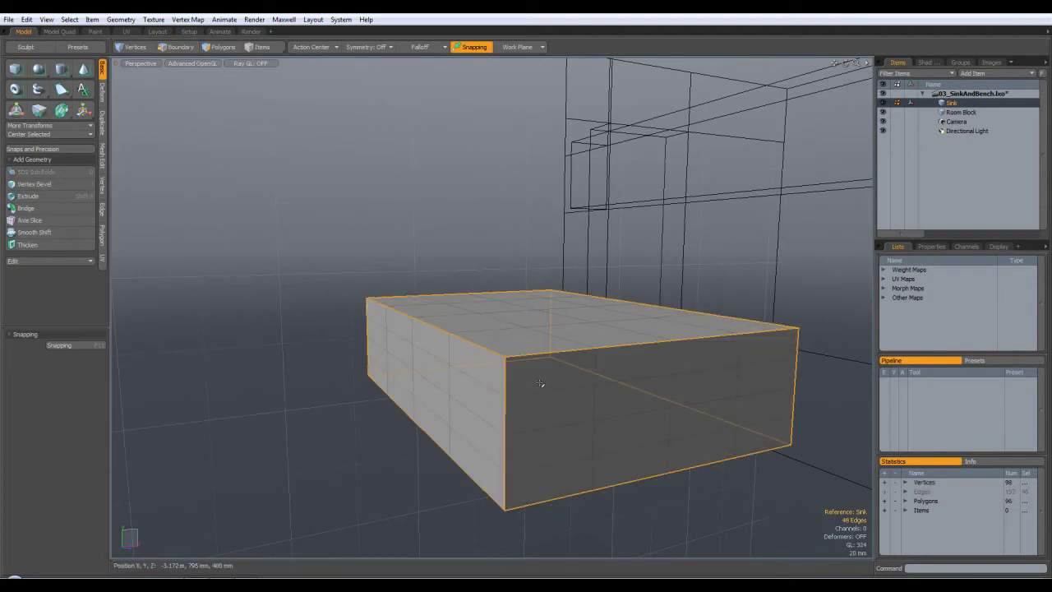
Step: Bevel the Sink's selected outer edges again with a narrow inset and clear the edge selection
{"action": "key", "text": "b"}
{"action": "mouse_move", "coordinate": [561, 368]}
{"action": "left_mouse_down"}
{"action": "mouse_move", "coordinate": [645, 368]}
{"action": "mouse_move", "coordinate": [632, 367]}
{"action": "left_mouse_up"}
{"action": "key", "text": "space"}
{"action": "left_click", "coordinate": [327, 381]}
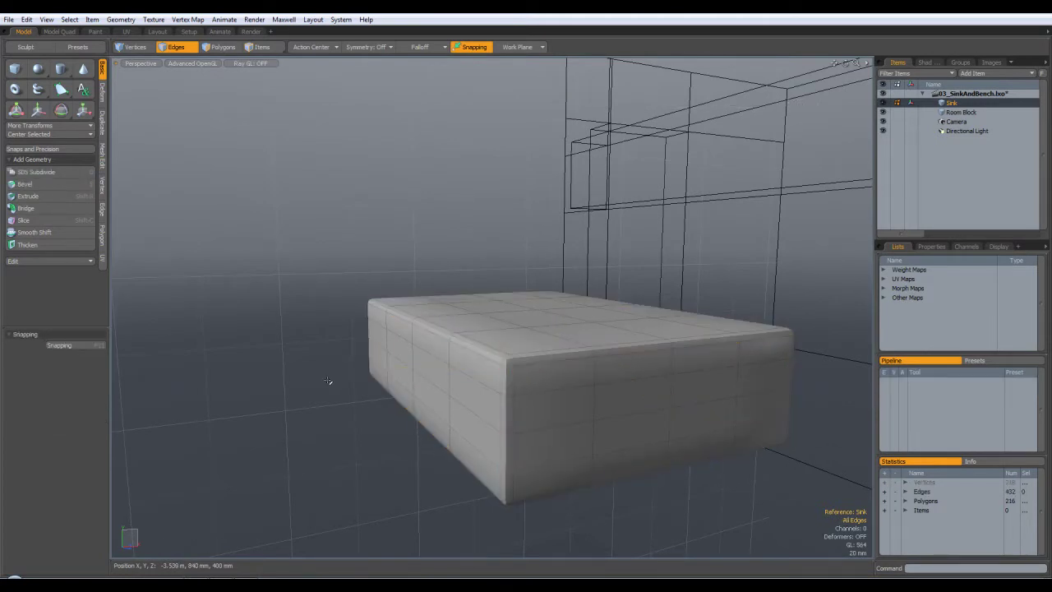
Step: Examine the bevelled Sink's edges and corners from above, the side and below, both smoothed and as plain polygons
{"action": "left_click_drag", "start_coordinate": [340, 393], "coordinate": [505, 325], "text": "alt"}
{"action": "left_click_drag", "start_coordinate": [576, 319], "coordinate": [413, 66], "text": "alt"}
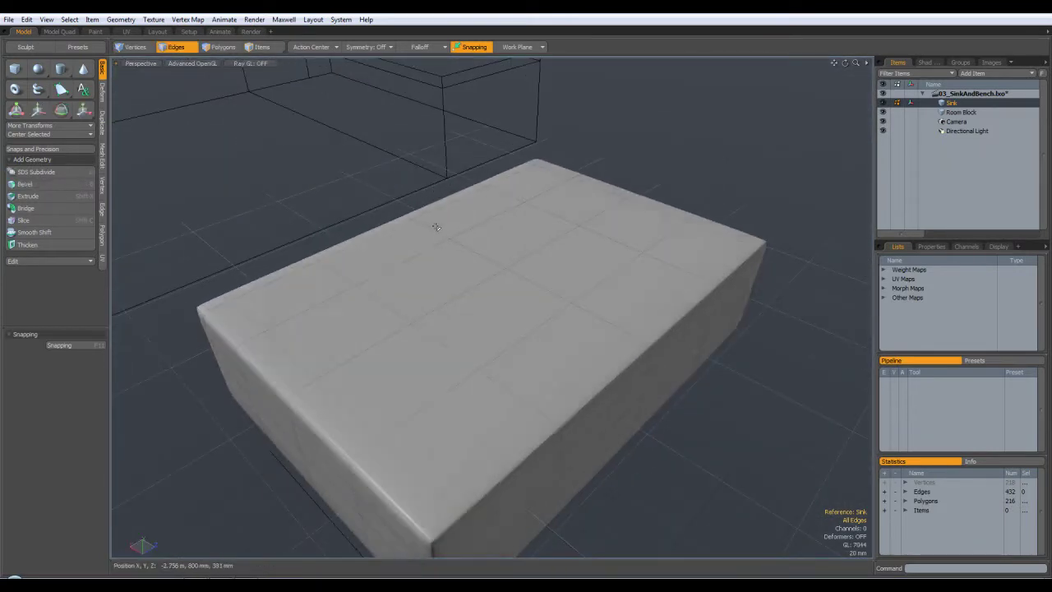
{"action": "left_click_drag", "start_coordinate": [434, 226], "coordinate": [567, 423], "text": "alt"}
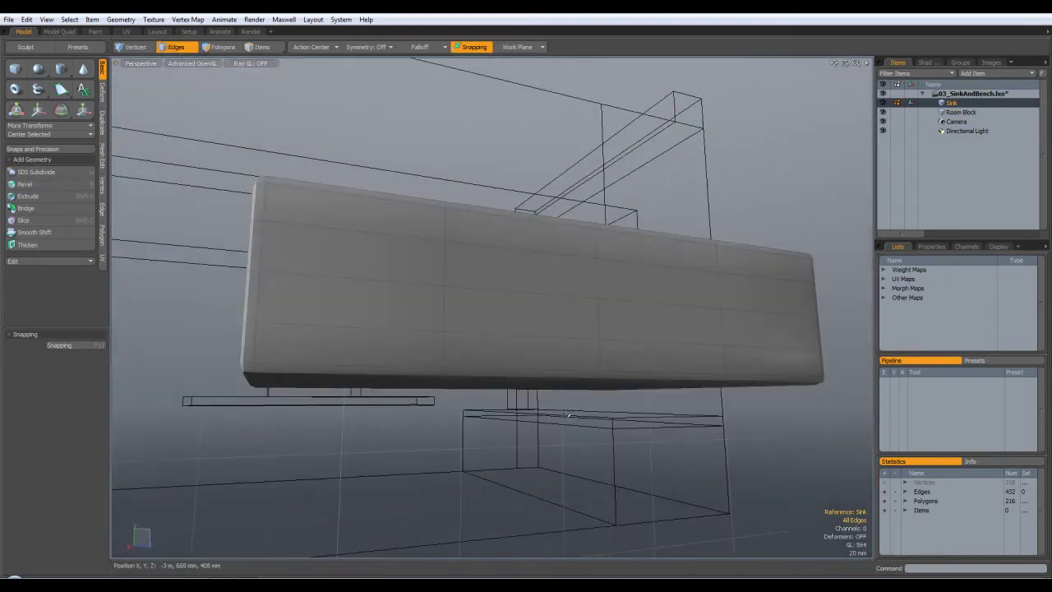
{"action": "left_click_drag", "start_coordinate": [530, 301], "coordinate": [561, 378], "text": "alt"}
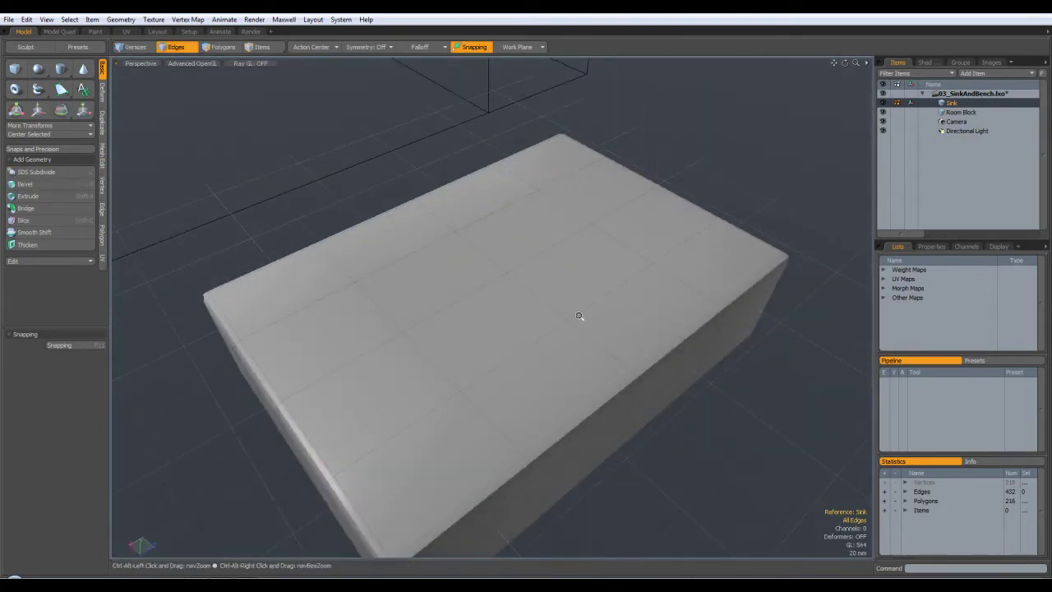
{"action": "scroll", "coordinate": [580, 315], "scroll_direction": "down", "scroll_amount": 4}
{"action": "left_click_drag", "start_coordinate": [613, 318], "coordinate": [542, 267], "text": "alt"}
Step: Move the crosswise edge loop nearest one short end of the Sink outward along Z, and compare the smoothed and plain shapes
{"action": "key", "text": "2"}
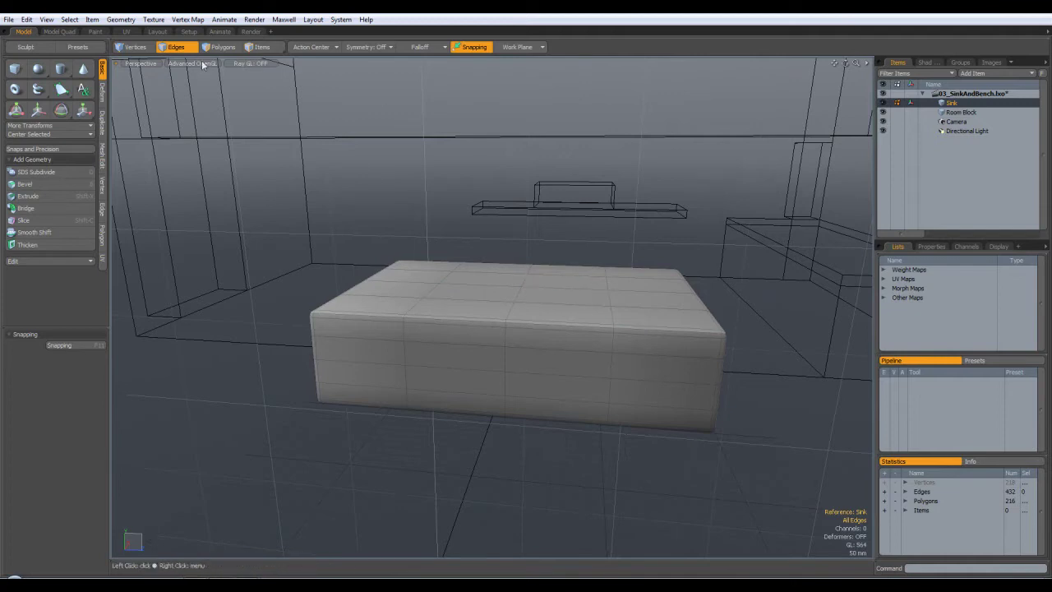
{"action": "double_click", "coordinate": [609, 297]}
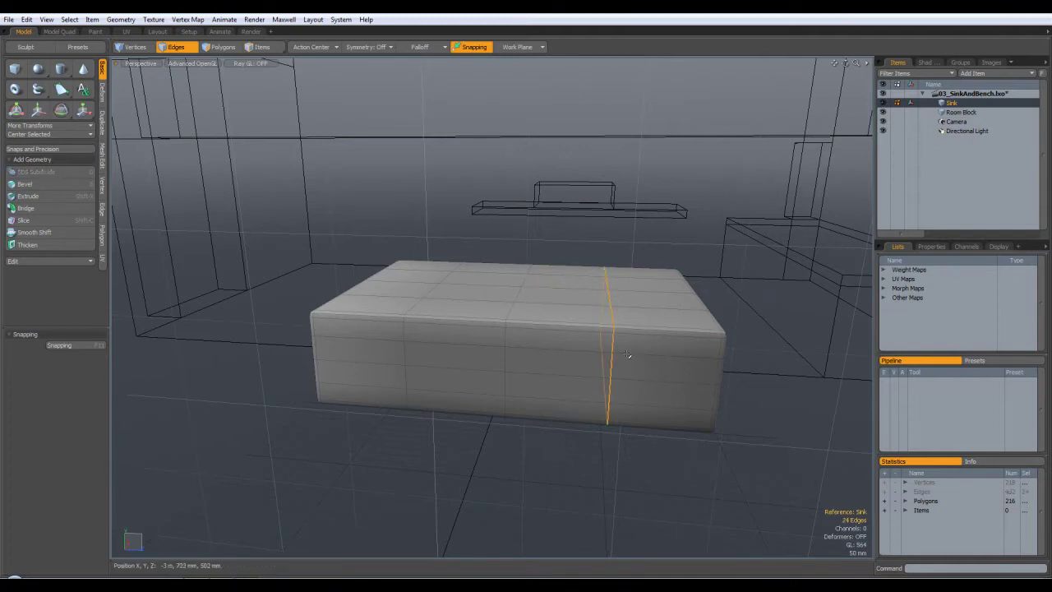
{"action": "key", "text": "w"}
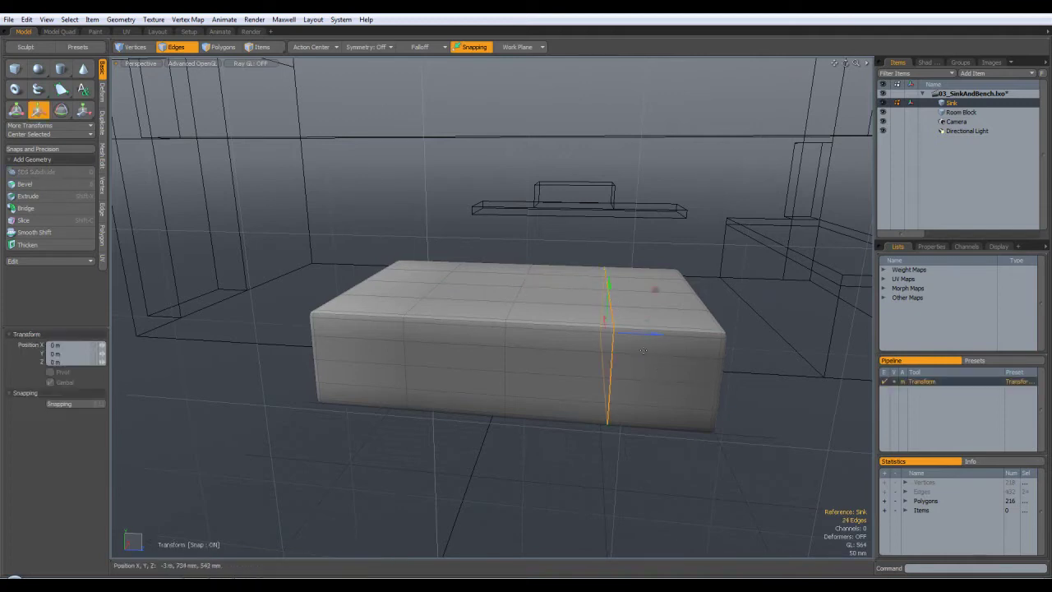
{"action": "left_click_drag", "start_coordinate": [655, 331], "coordinate": [752, 336]}
{"action": "key", "text": "space"}
{"action": "left_click", "coordinate": [799, 405]}
{"action": "key", "text": "Tab"}
{"action": "key", "text": "Tab"}
{"action": "key", "text": "Tab"}
{"action": "key", "text": "Tab"}
{"action": "key", "text": "Tab"}
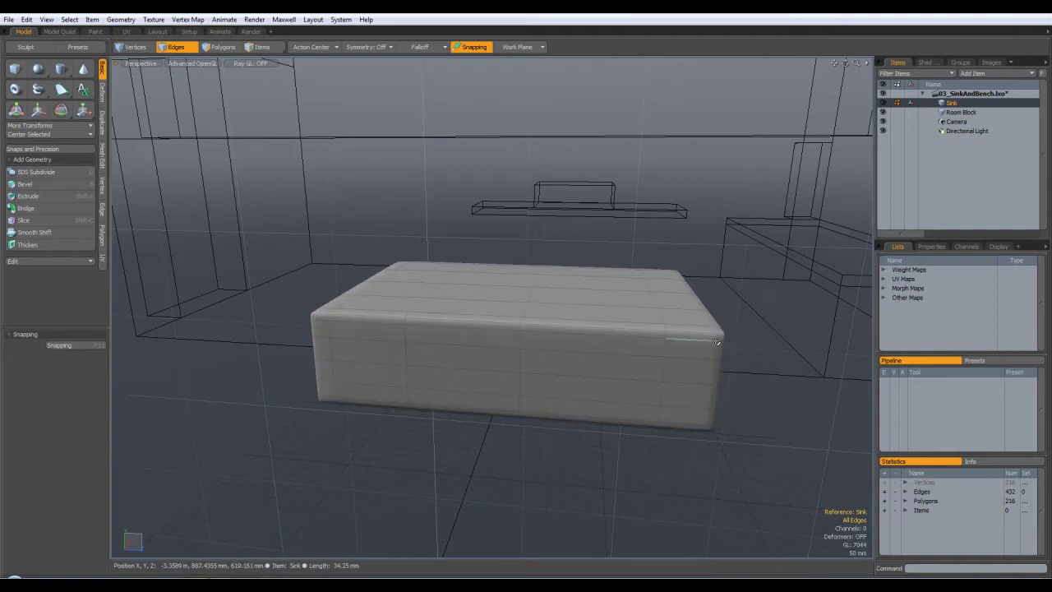
Step: Undo the crosswise edge loop's move and return the Sink to plain polygons
{"action": "key", "text": "shift+Tab"}
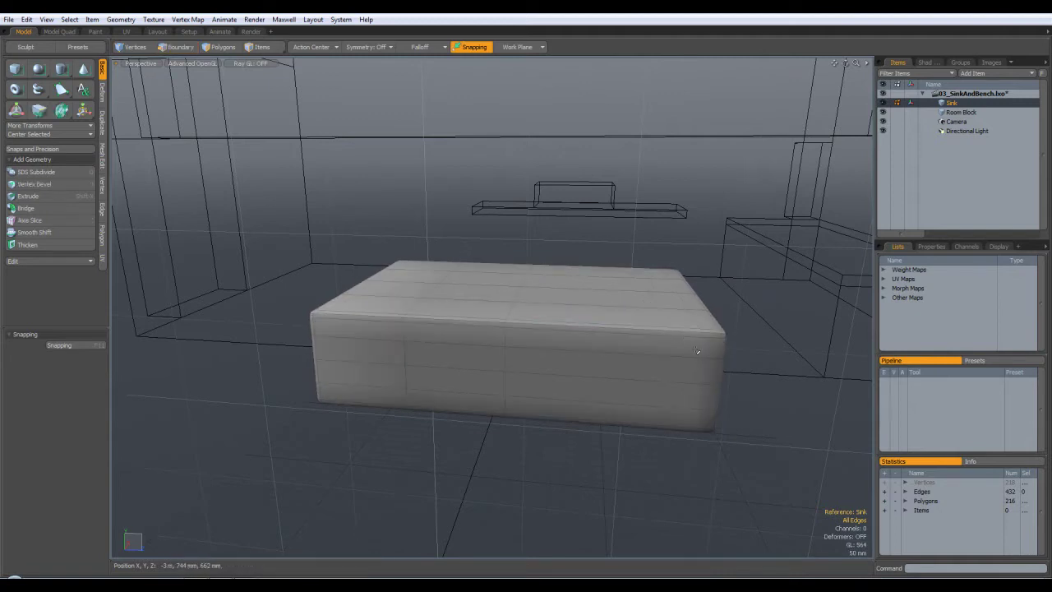
{"action": "key", "text": "shift+Tab"}
{"action": "key", "text": "shift+Tab"}
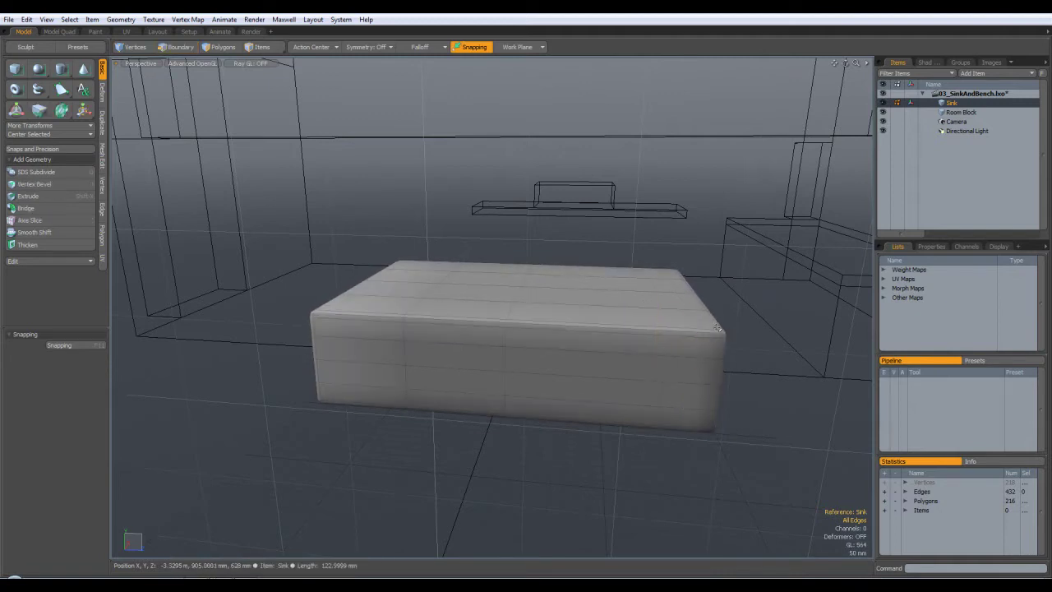
Step: Try lowering the four centre polygons of the Sink's top face, undo the move and clear the selection
{"action": "key", "text": "3"}
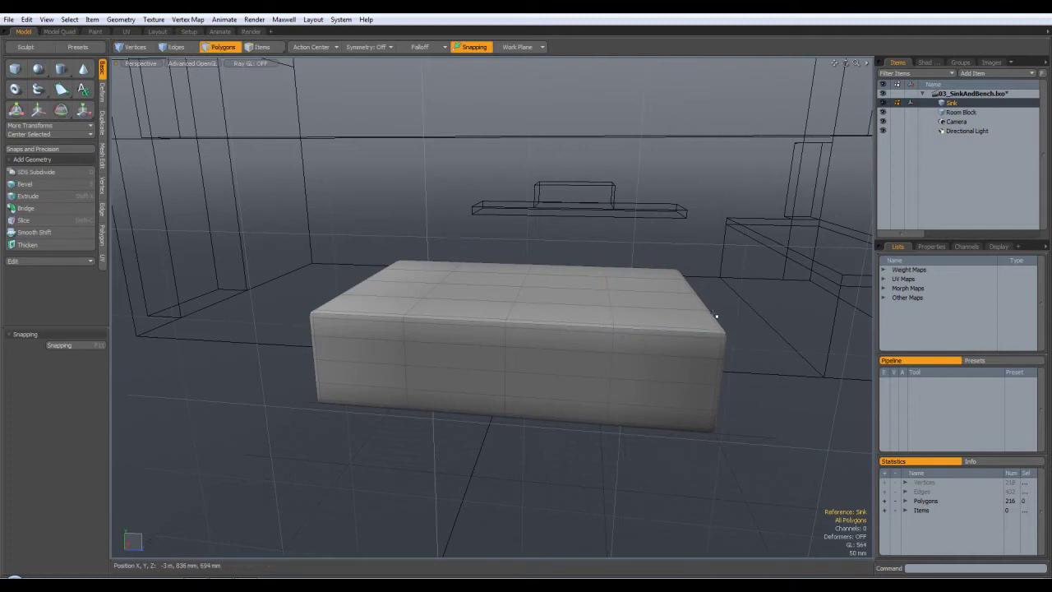
{"action": "left_click_drag", "start_coordinate": [768, 368], "coordinate": [802, 393], "text": "alt"}
{"action": "left_click_drag", "start_coordinate": [540, 282], "coordinate": [567, 314]}
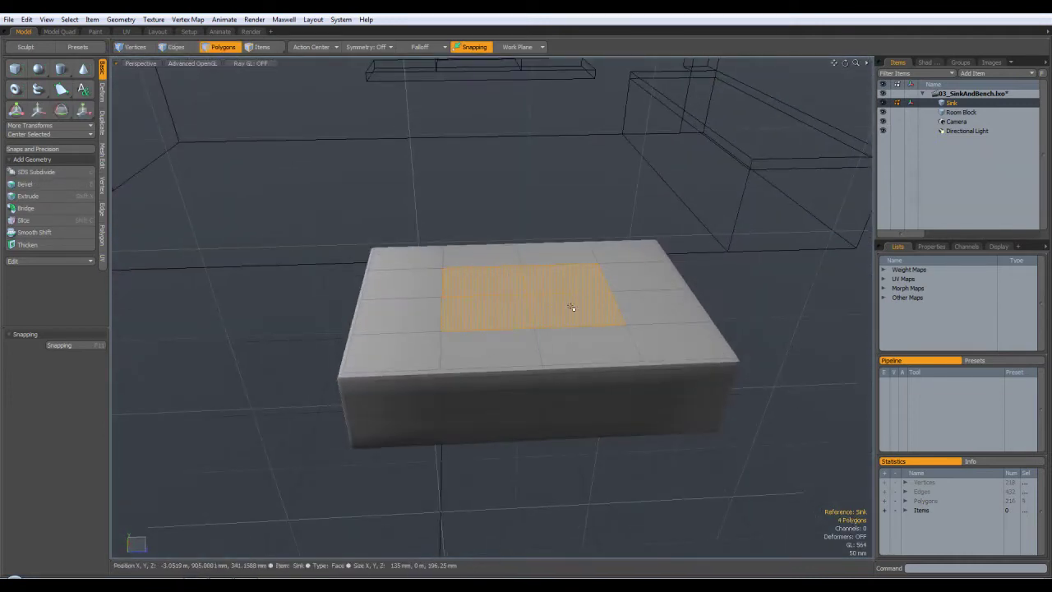
{"action": "key", "text": "w"}
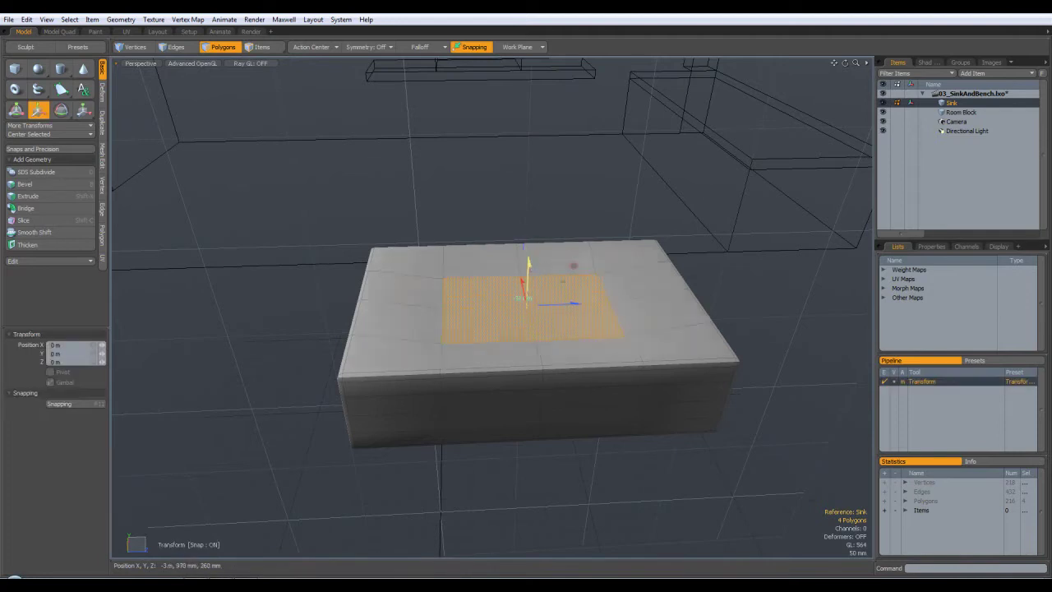
{"action": "left_click_drag", "start_coordinate": [529, 253], "coordinate": [528, 289]}
{"action": "key", "text": "ctrl+z"}
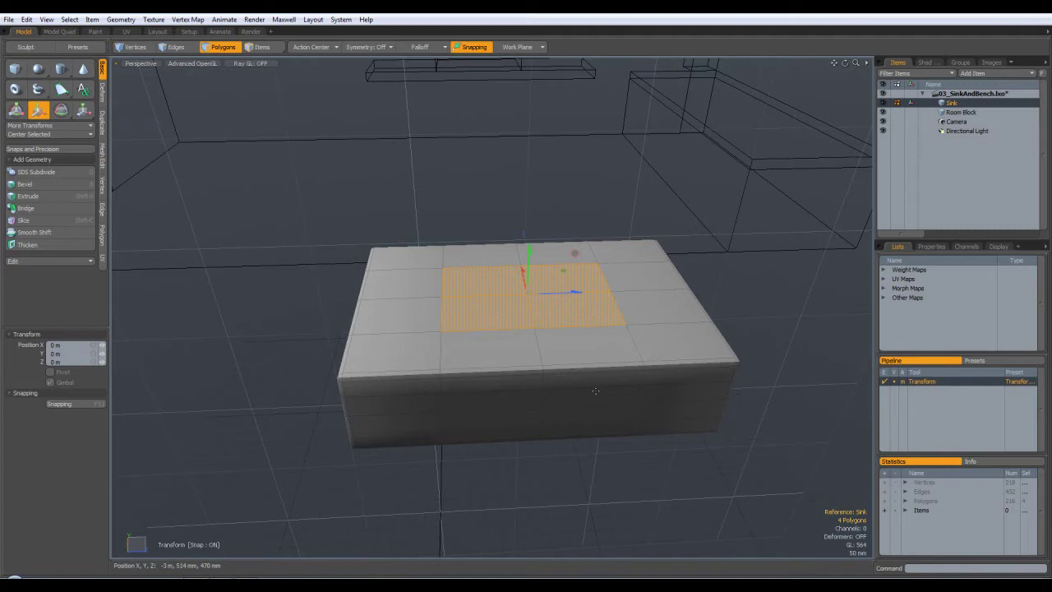
{"action": "key", "text": "space"}
{"action": "left_click", "coordinate": [460, 239]}
Step: Select the two outer crosswise edge loops of the Sink and scale them apart to 175.5% in Z, towards the short ends
{"action": "left_click", "coordinate": [174, 47]}
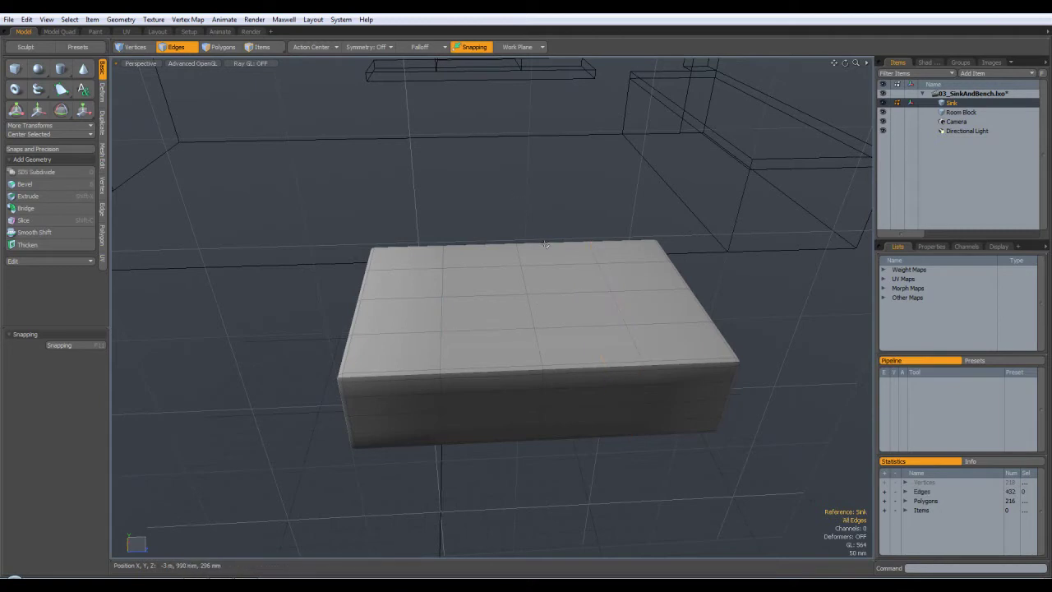
{"action": "double_click", "coordinate": [444, 281]}
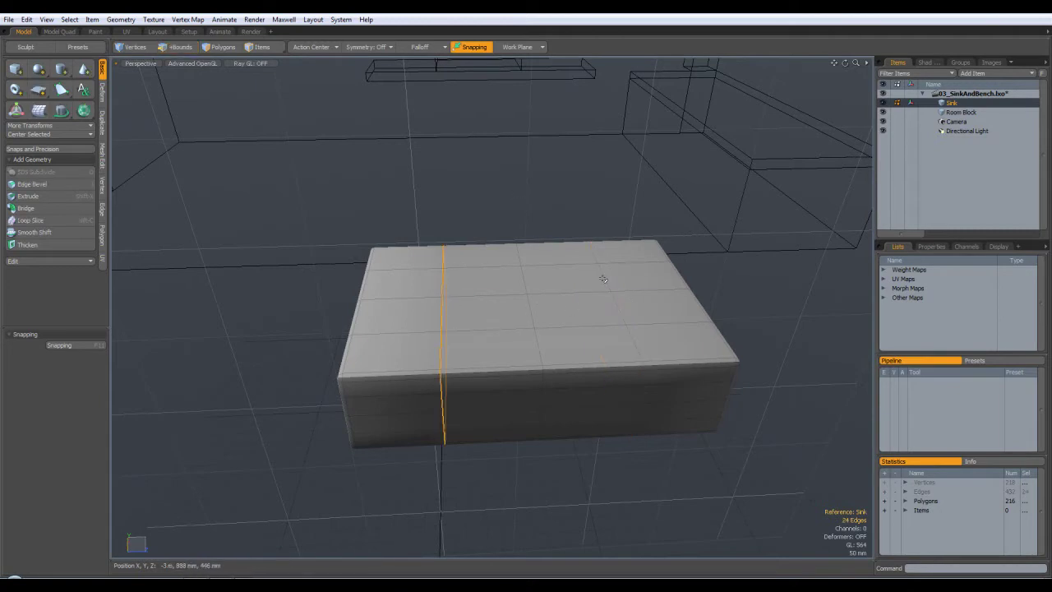
{"action": "double_click", "coordinate": [599, 279], "text": "shift"}
{"action": "key", "text": "y"}
{"action": "left_click_drag", "start_coordinate": [577, 329], "coordinate": [616, 326]}
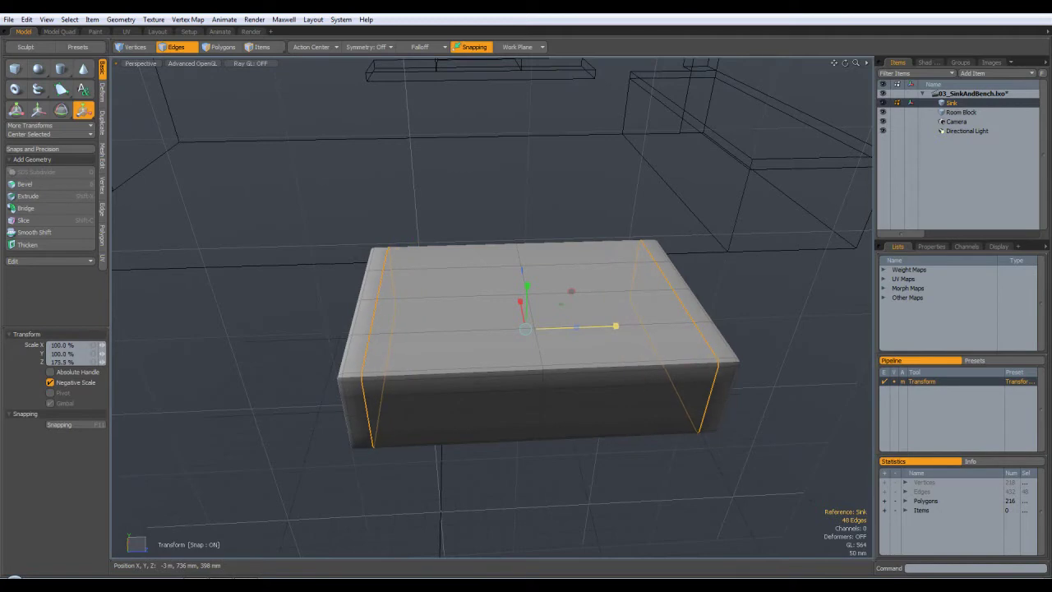
{"action": "key", "text": "space"}
{"action": "left_click", "coordinate": [347, 335]}
Step: Select the two outer lengthwise edge loops of the Sink and scale them apart to 169.5% in X, towards the long sides
{"action": "left_click_drag", "start_coordinate": [404, 341], "coordinate": [589, 311], "text": "alt"}
{"action": "double_click", "coordinate": [572, 310]}
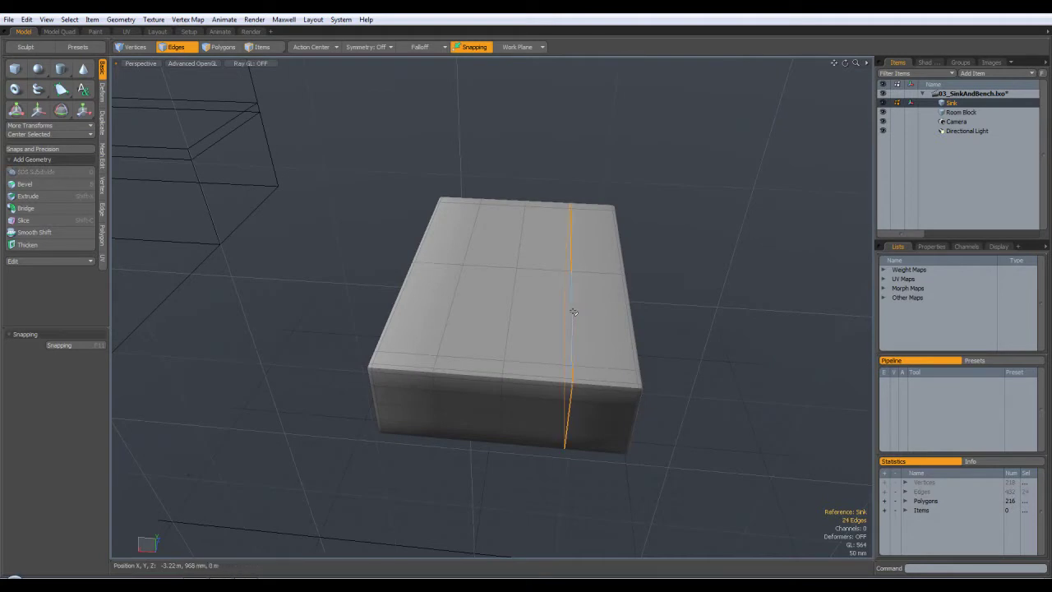
{"action": "double_click", "coordinate": [449, 310], "text": "shift"}
{"action": "key", "text": "2"}
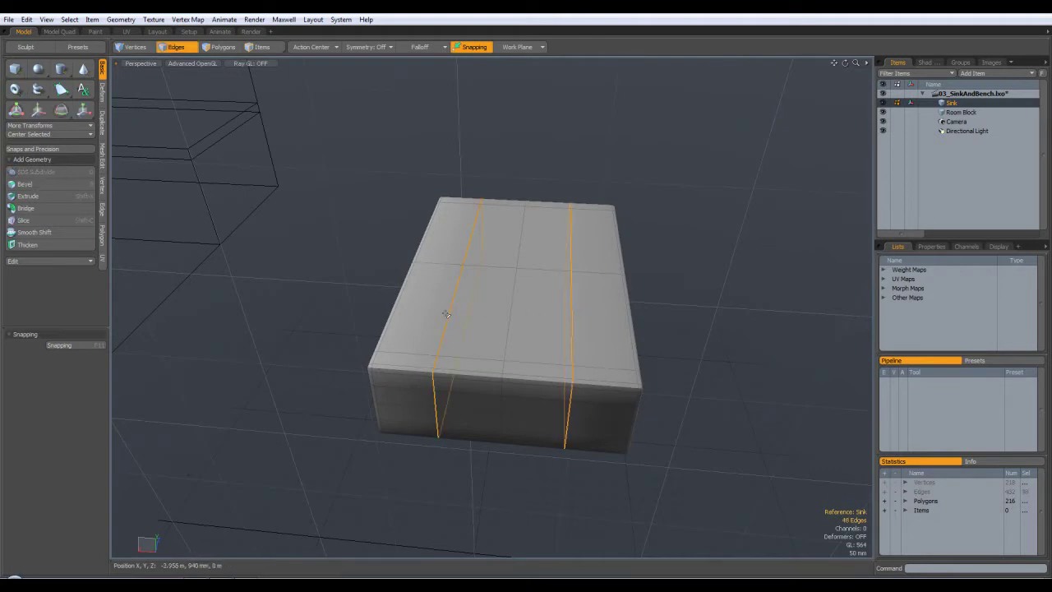
{"action": "key", "text": "r"}
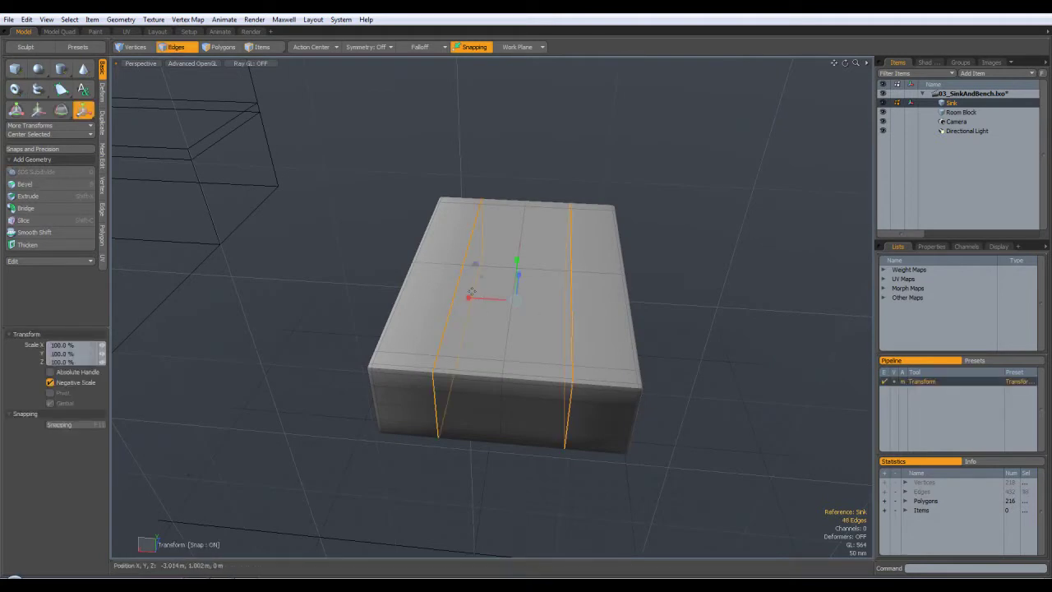
{"action": "left_click_drag", "start_coordinate": [467, 297], "coordinate": [436, 296]}
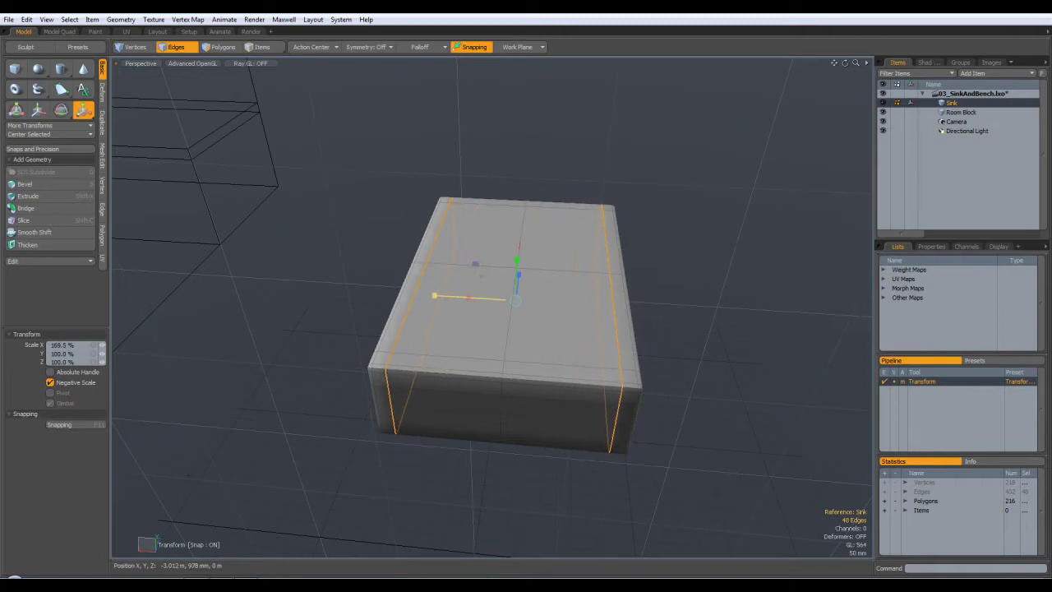
{"action": "key", "text": "q"}
{"action": "left_click", "coordinate": [701, 319]}
Step: Select the four large polygons on the Sink's top and bevel them downward into a straight-walled basin
{"action": "left_click_drag", "start_coordinate": [713, 319], "coordinate": [489, 266], "text": "alt"}
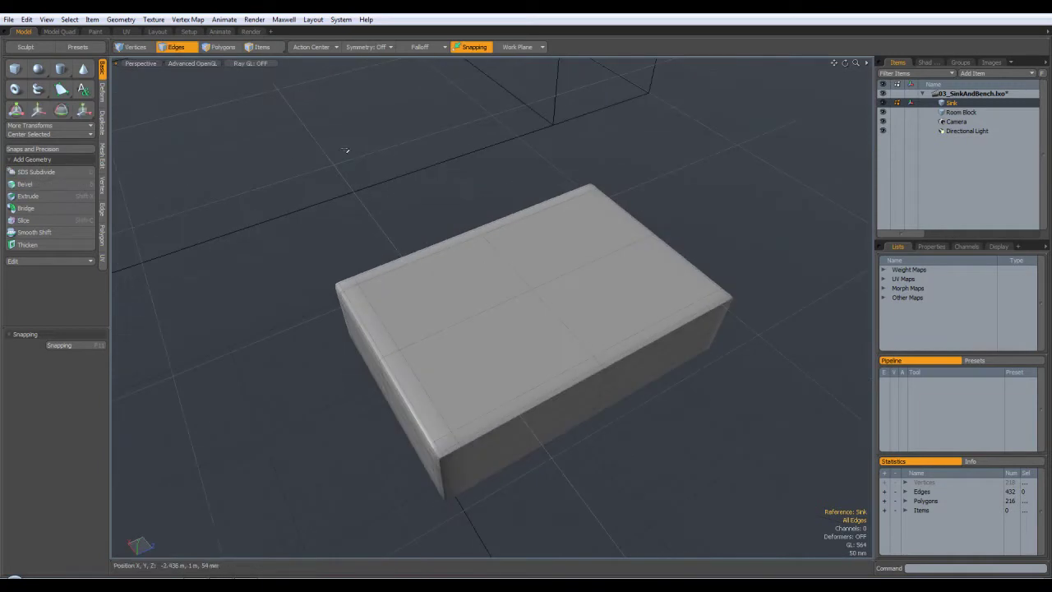
{"action": "left_click", "coordinate": [221, 48]}
{"action": "mouse_move", "coordinate": [485, 345]}
{"action": "left_mouse_down"}
{"action": "mouse_move", "coordinate": [538, 251]}
{"action": "mouse_move", "coordinate": [597, 317]}
{"action": "mouse_move", "coordinate": [673, 260]}
{"action": "mouse_move", "coordinate": [658, 275]}
{"action": "mouse_move", "coordinate": [682, 301]}
{"action": "mouse_move", "coordinate": [698, 291]}
{"action": "mouse_move", "coordinate": [642, 305]}
{"action": "left_mouse_up"}
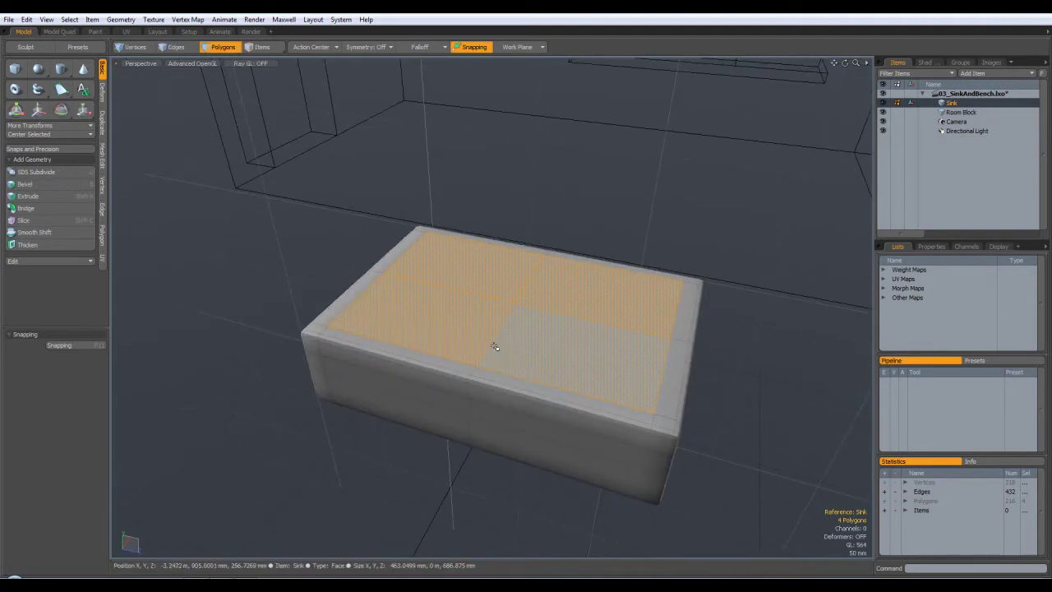
{"action": "key", "text": "b"}
{"action": "left_click_drag", "start_coordinate": [516, 271], "coordinate": [537, 199]}
{"action": "key", "text": "space"}
{"action": "left_click", "coordinate": [543, 179]}
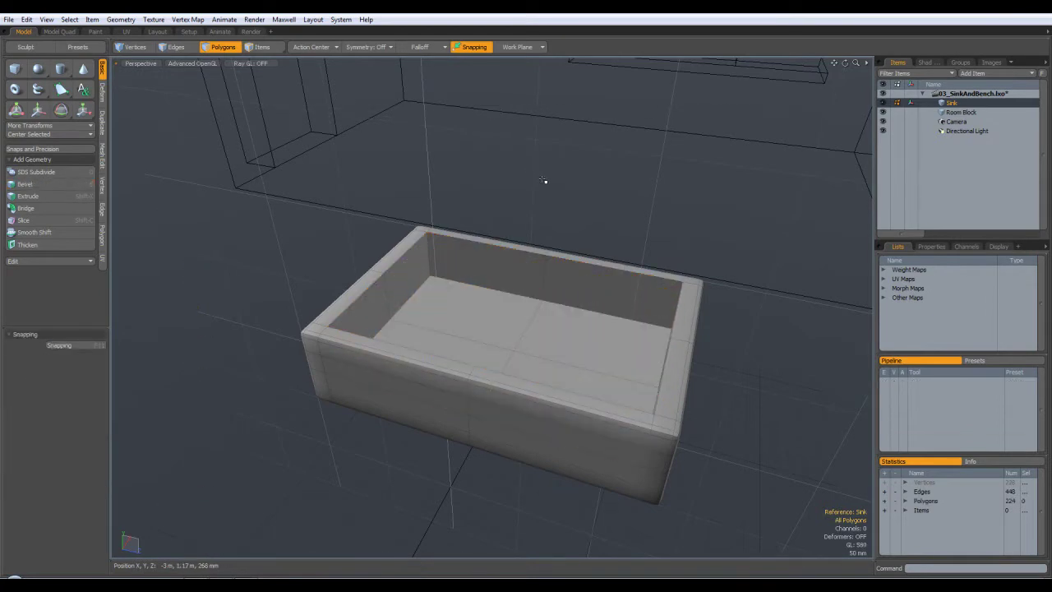
Step: Examine the basin's rounded corners with subdivision smoothing and compare them with the plain polygon version
{"action": "key", "text": "Tab"}
{"action": "left_click_drag", "start_coordinate": [576, 292], "coordinate": [582, 313], "text": "alt"}
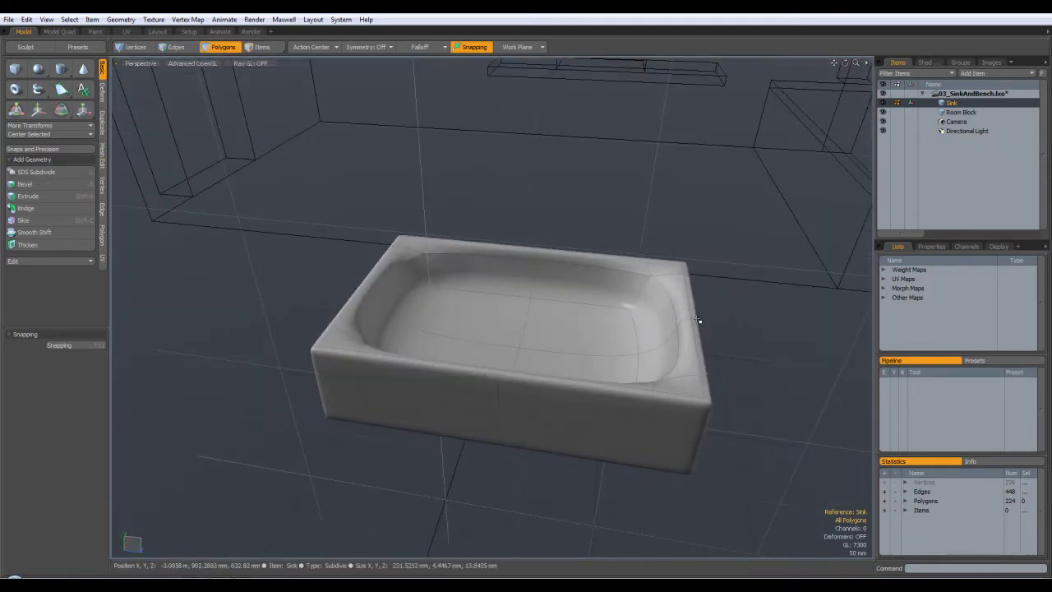
{"action": "key", "text": "Tab"}
{"action": "key", "text": "Tab"}
{"action": "key", "text": "Tab"}
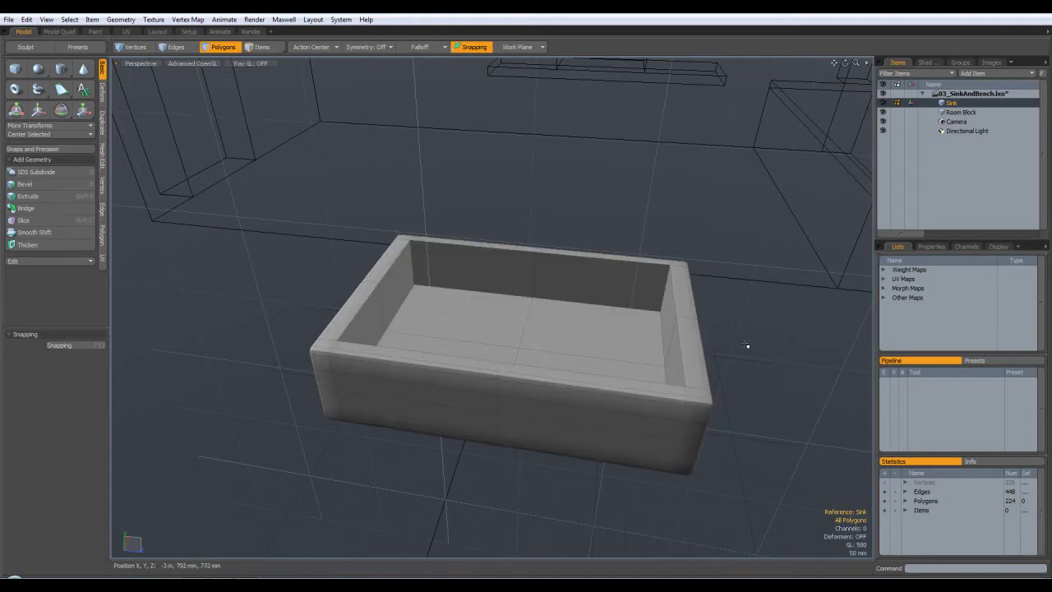
Step: Undo the basin bevel and both edge-loop scalings on the Sink, and return to polygon selection
{"action": "key", "text": "ctrl+z"}
{"action": "key", "text": "ctrl+z"}
{"action": "key", "text": "ctrl+z"}
{"action": "key", "text": "ctrl+z"}
{"action": "key", "text": "ctrl+z"}
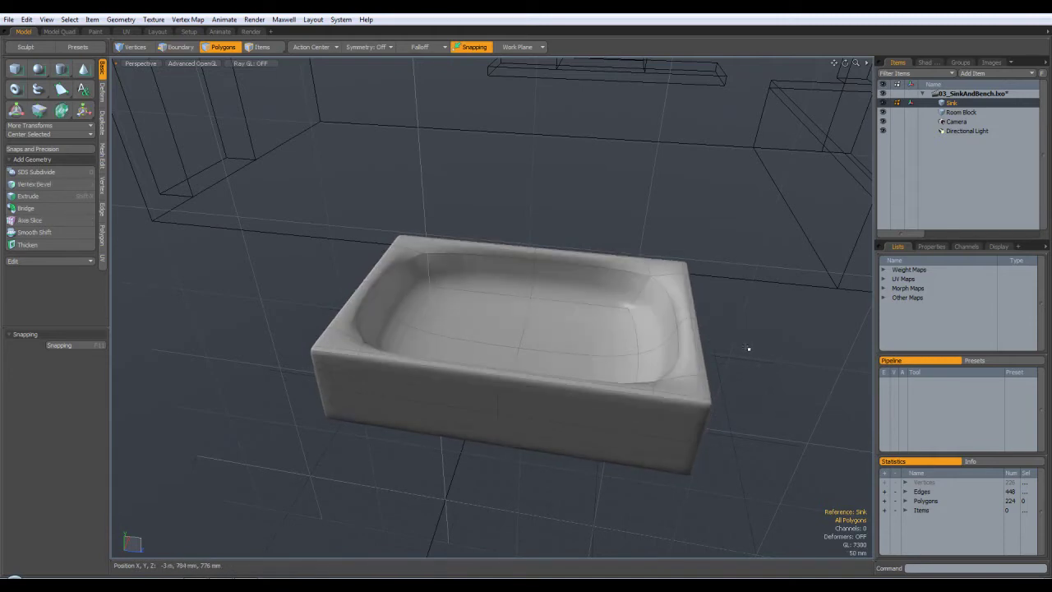
{"action": "key", "text": "ctrl+z"}
{"action": "key", "text": "ctrl+z"}
{"action": "key", "text": "ctrl+z"}
{"action": "key", "text": "ctrl+z"}
{"action": "key", "text": "ctrl+z"}
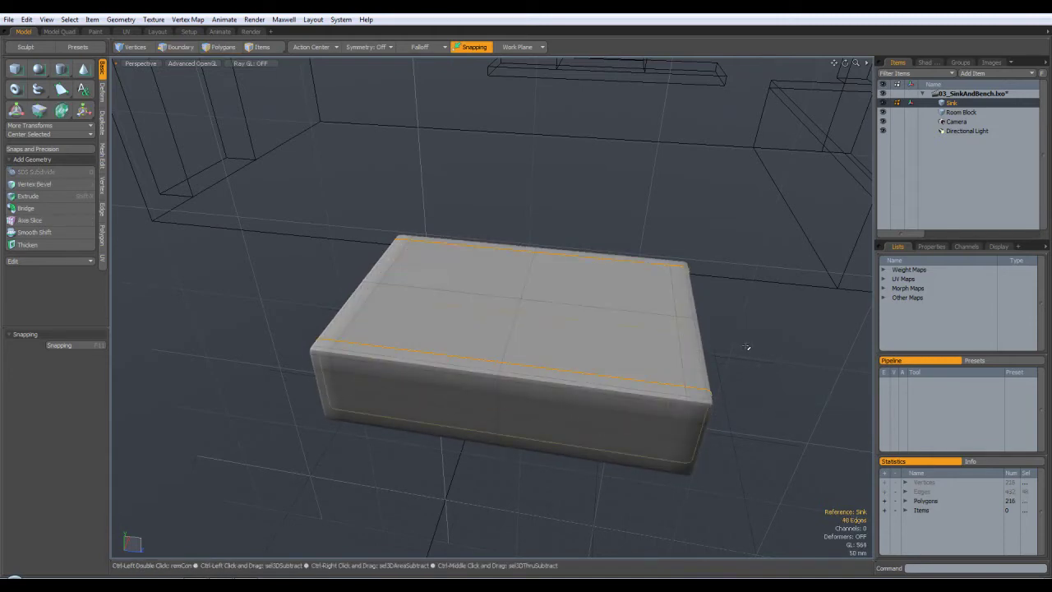
{"action": "key", "text": "3"}
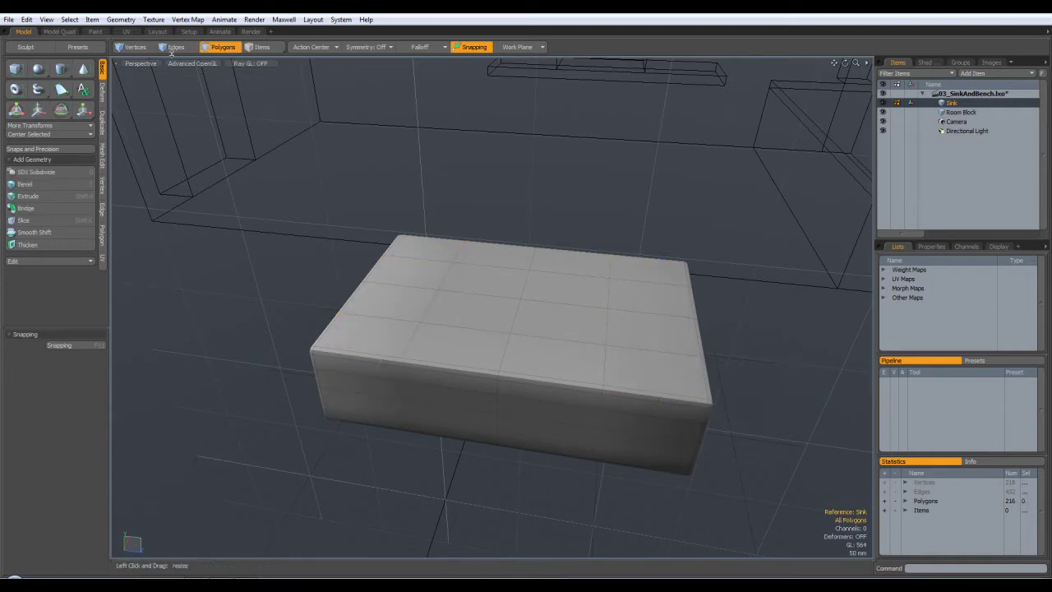
Step: Scale the two selected crosswise edge loops of the Sink apart to 167% in Z, towards the short ends, and deselect them
{"action": "key", "text": "2"}
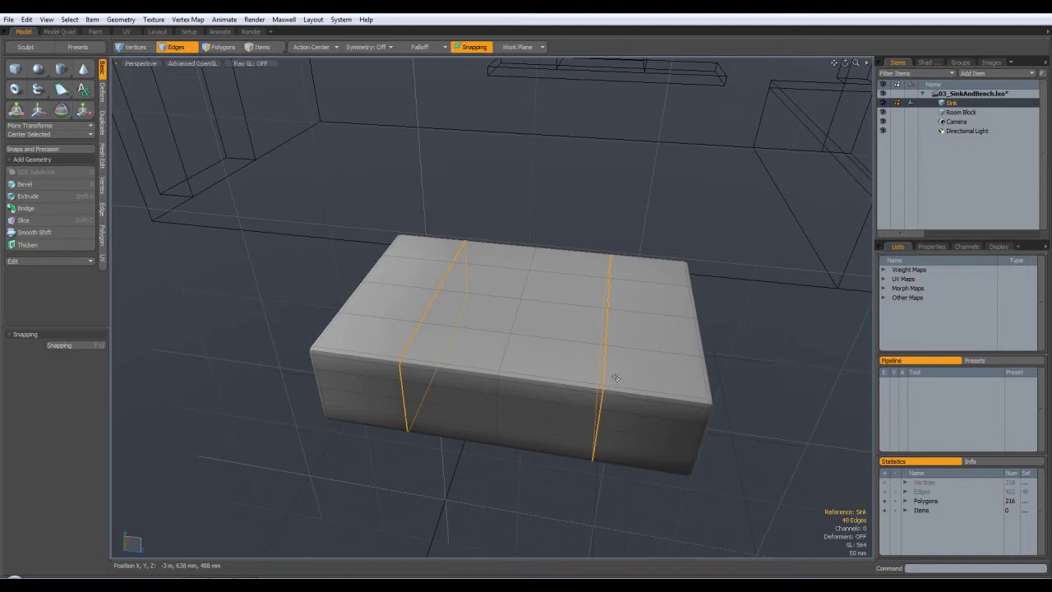
{"action": "key", "text": "y"}
{"action": "left_click_drag", "start_coordinate": [573, 346], "coordinate": [609, 345]}
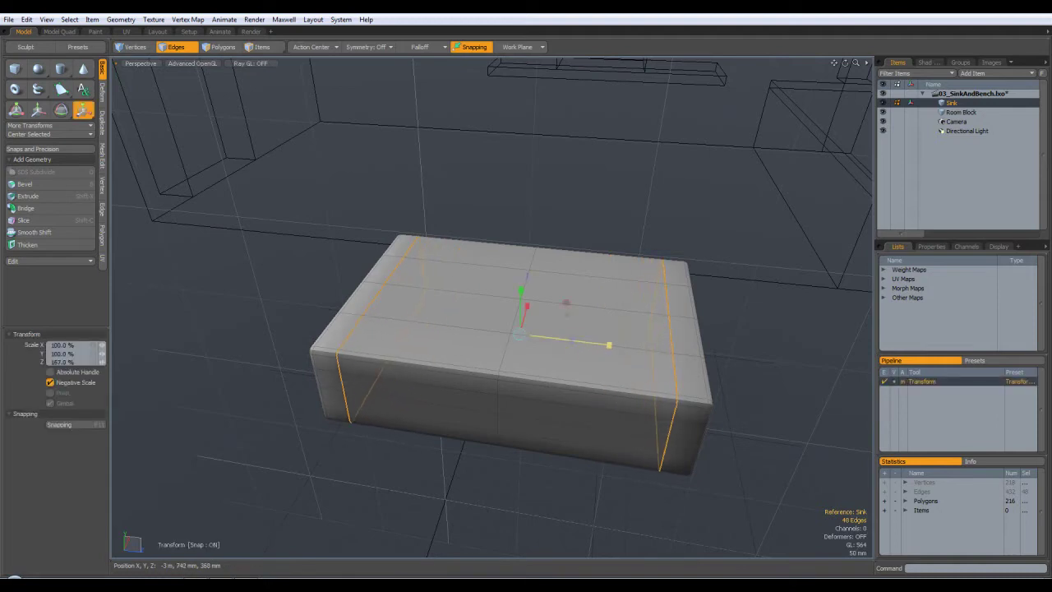
{"action": "key", "text": "Escape"}
{"action": "key", "text": "Escape"}
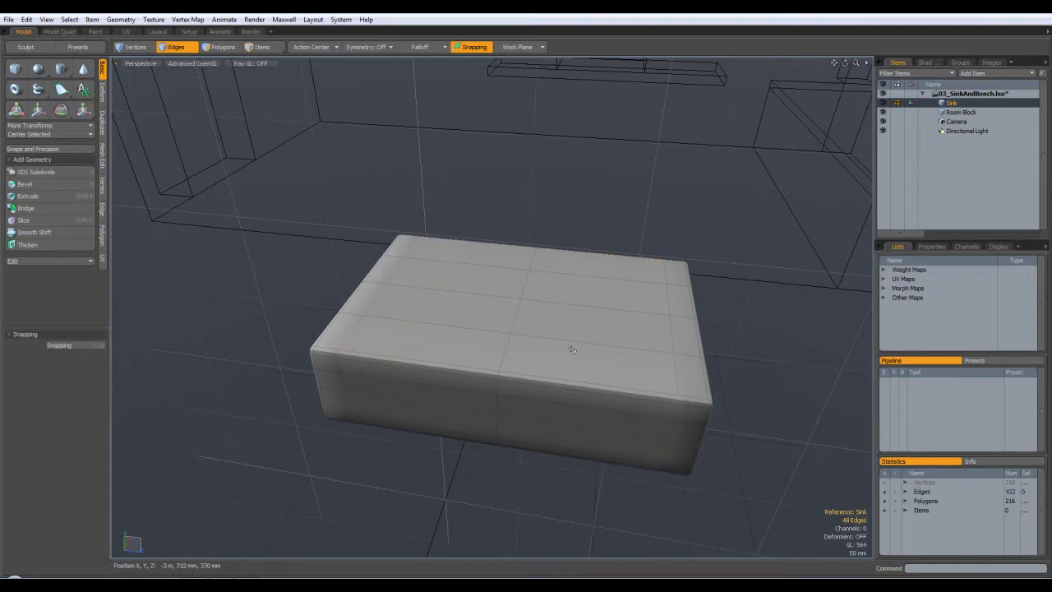
Step: Select the two outer lengthwise edge loops of the Sink and scale them apart to 152% in X, clearing the selection to finish
{"action": "double_click", "coordinate": [575, 337]}
{"action": "double_click", "coordinate": [590, 279], "text": "shift"}
{"action": "key", "text": "3"}
{"action": "left_click_drag", "start_coordinate": [606, 357], "coordinate": [525, 364], "text": "alt"}
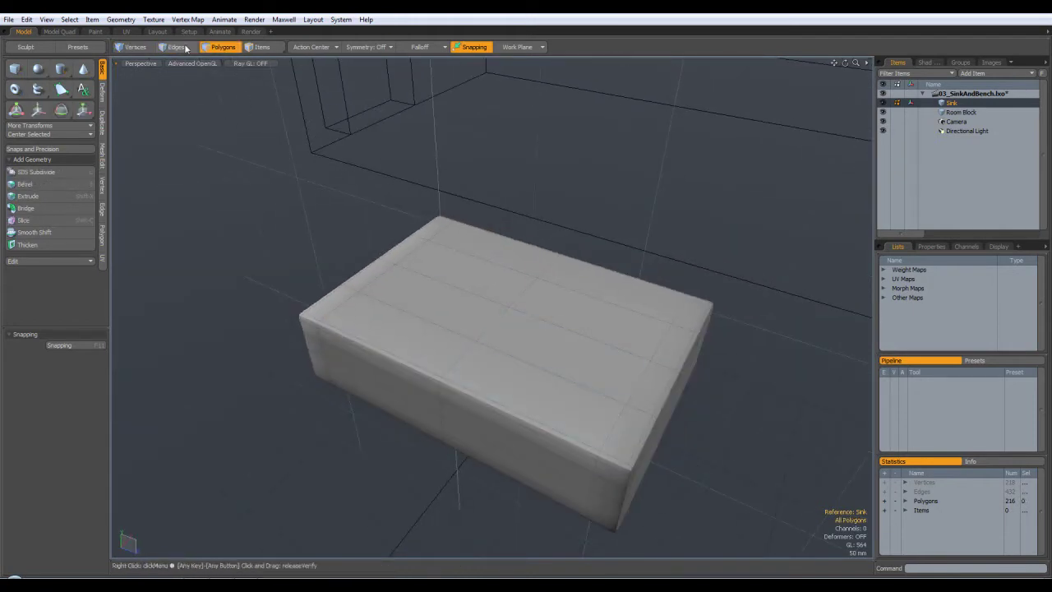
{"action": "key", "text": "2"}
{"action": "double_click", "coordinate": [512, 356], "text": "shift"}
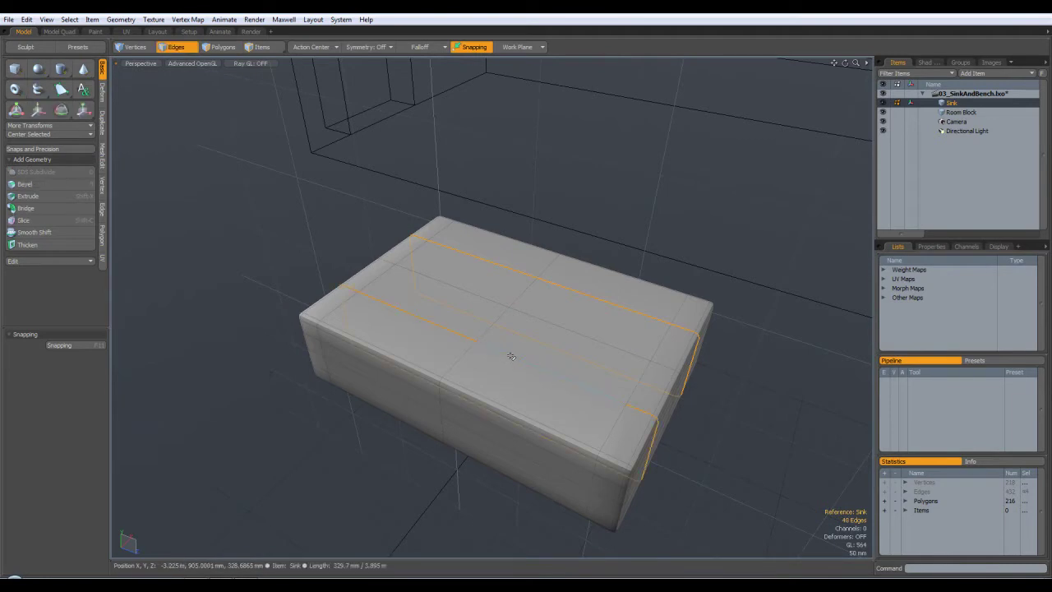
{"action": "key", "text": "y"}
{"action": "left_click_drag", "start_coordinate": [533, 318], "coordinate": [545, 298]}
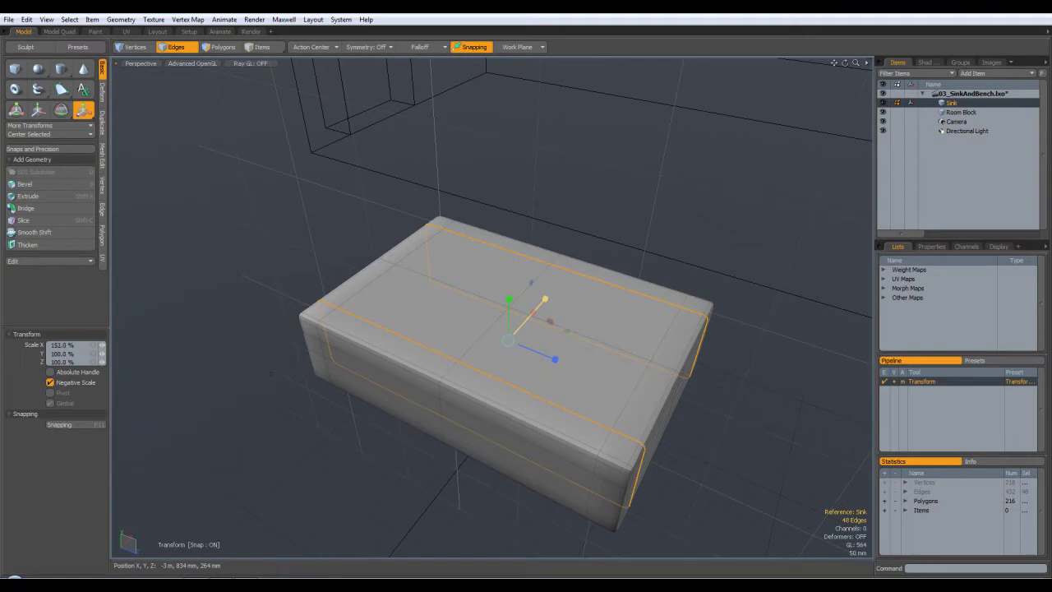
{"action": "key", "text": "space"}
{"action": "left_click", "coordinate": [773, 485]}
Step: Try to bevel the four large polygons on the Sink's top 89 mm straight down into a basin
{"action": "left_click_drag", "start_coordinate": [781, 430], "coordinate": [816, 404], "text": "alt"}
{"action": "left_click_drag", "start_coordinate": [497, 286], "coordinate": [493, 329], "text": "alt"}
{"action": "left_click", "coordinate": [215, 48]}
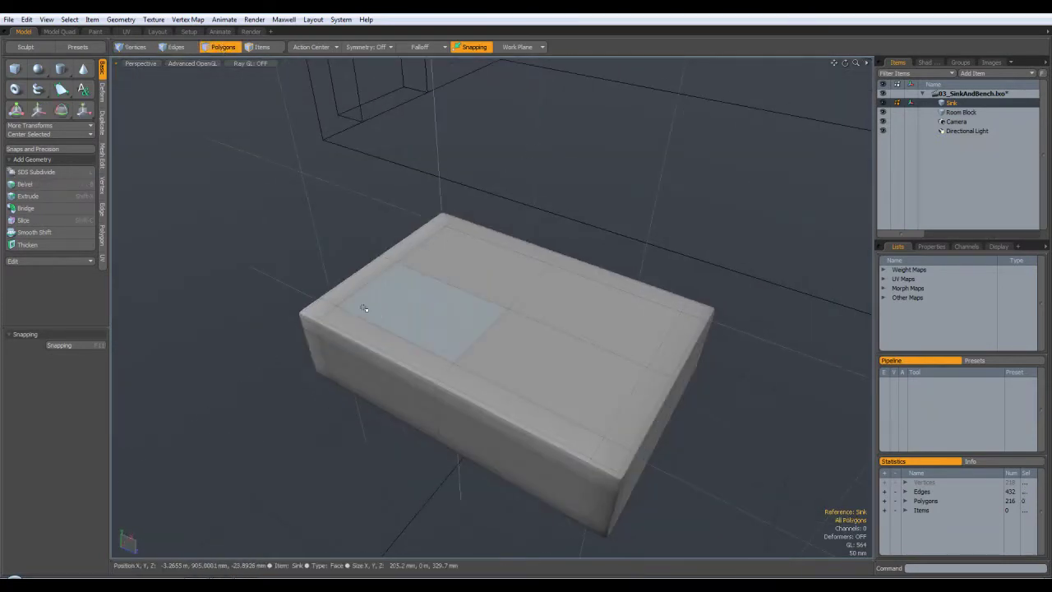
{"action": "left_click_drag", "start_coordinate": [370, 311], "coordinate": [534, 283], "text": "alt"}
{"action": "left_click", "coordinate": [422, 305]}
{"action": "mouse_move", "coordinate": [436, 288]}
{"action": "left_mouse_down", "text": "shift"}
{"action": "mouse_move", "coordinate": [452, 268]}
{"action": "mouse_move", "coordinate": [541, 315]}
{"action": "left_mouse_up", "text": "shift"}
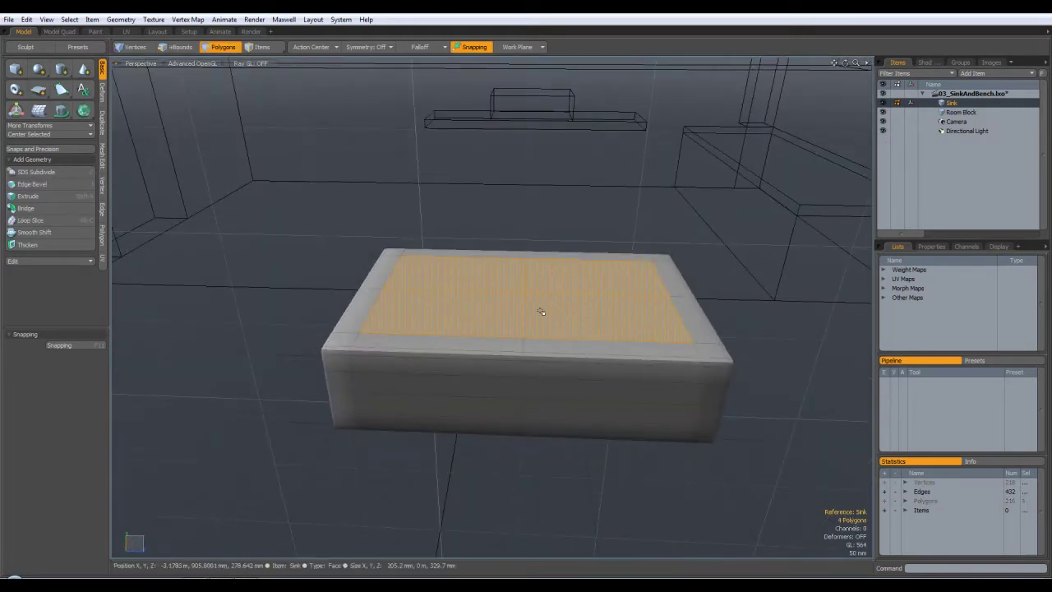
{"action": "key", "text": "b"}
{"action": "left_click_drag", "start_coordinate": [526, 245], "coordinate": [352, 304]}
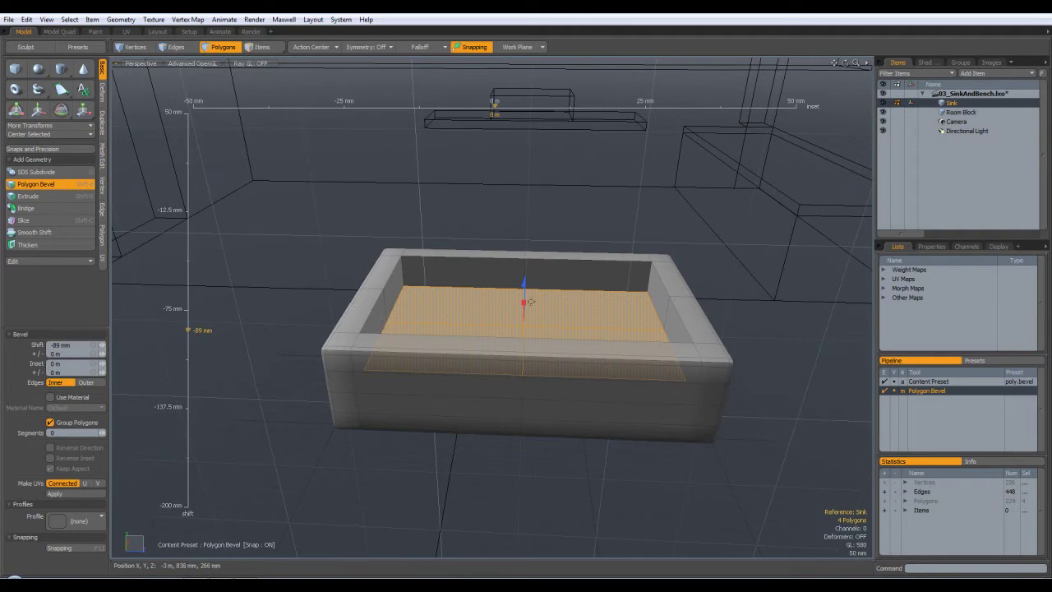
{"action": "key", "text": "ctrl+z"}
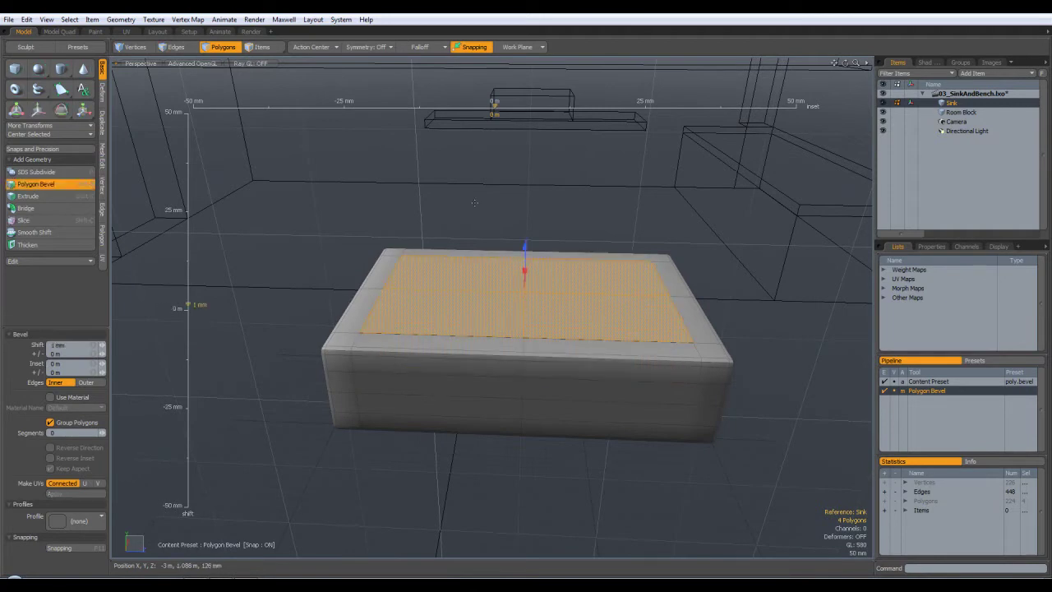
{"action": "key", "text": "space"}
{"action": "left_click_drag", "start_coordinate": [493, 228], "coordinate": [538, 202], "text": "alt"}
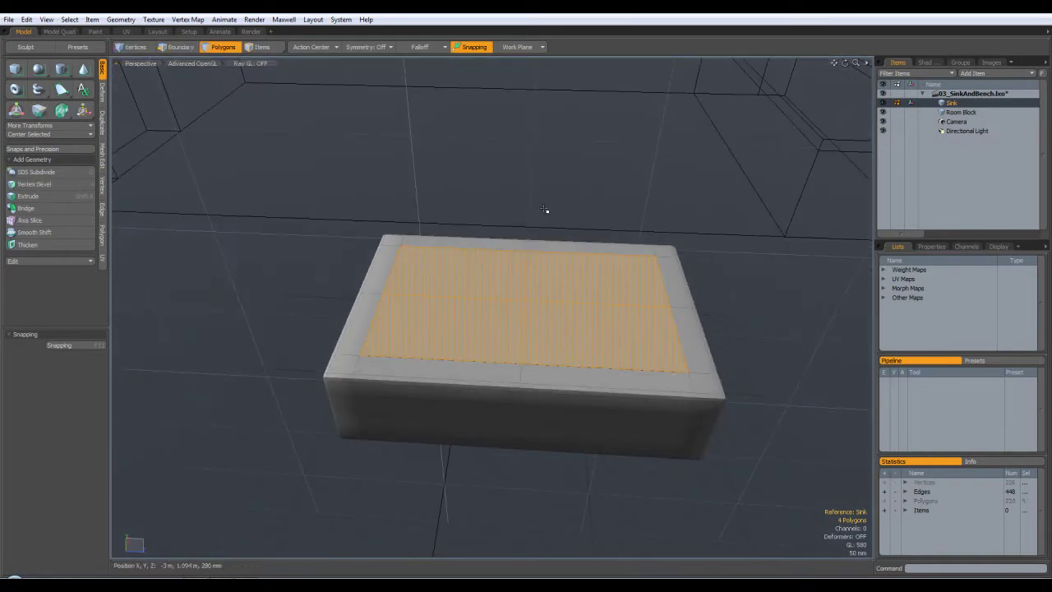
{"action": "left_click", "coordinate": [548, 196]}
Step: Select the four large polygons on the Sink's top and bevel them inward with an inset of about 6 mm and no shift
{"action": "mouse_move", "coordinate": [469, 288]}
{"action": "left_mouse_down"}
{"action": "mouse_move", "coordinate": [529, 286]}
{"action": "mouse_move", "coordinate": [528, 304]}
{"action": "mouse_move", "coordinate": [448, 329]}
{"action": "left_mouse_up"}
{"action": "left_click_drag", "start_coordinate": [604, 228], "coordinate": [559, 275], "text": "alt"}
{"action": "left_click", "coordinate": [558, 275], "text": "ctrl"}
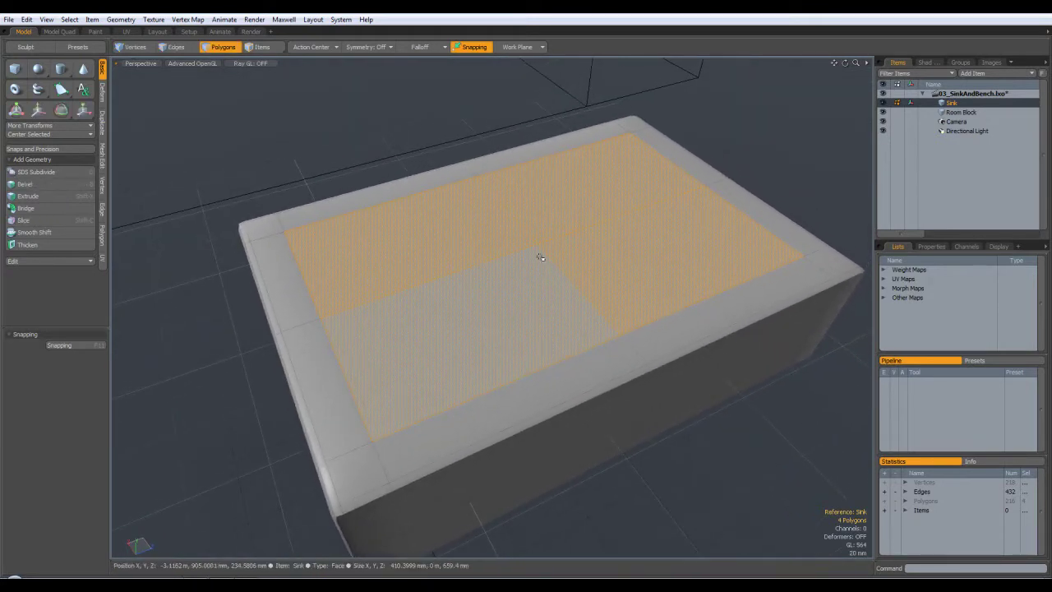
{"action": "key", "text": "b"}
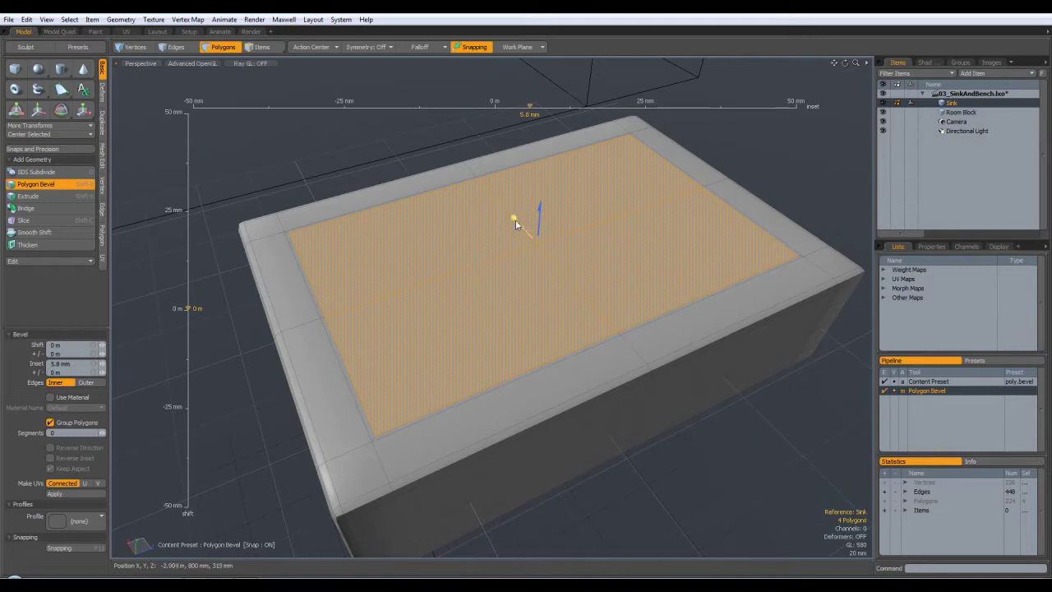
Step: Add a second bevel that sinks the inset top polygons only a few millimetres, placing a support loop just below the rim
{"action": "left_click", "coordinate": [419, 360], "text": "shift"}
{"action": "left_click_drag", "start_coordinate": [611, 293], "coordinate": [568, 183], "text": "alt"}
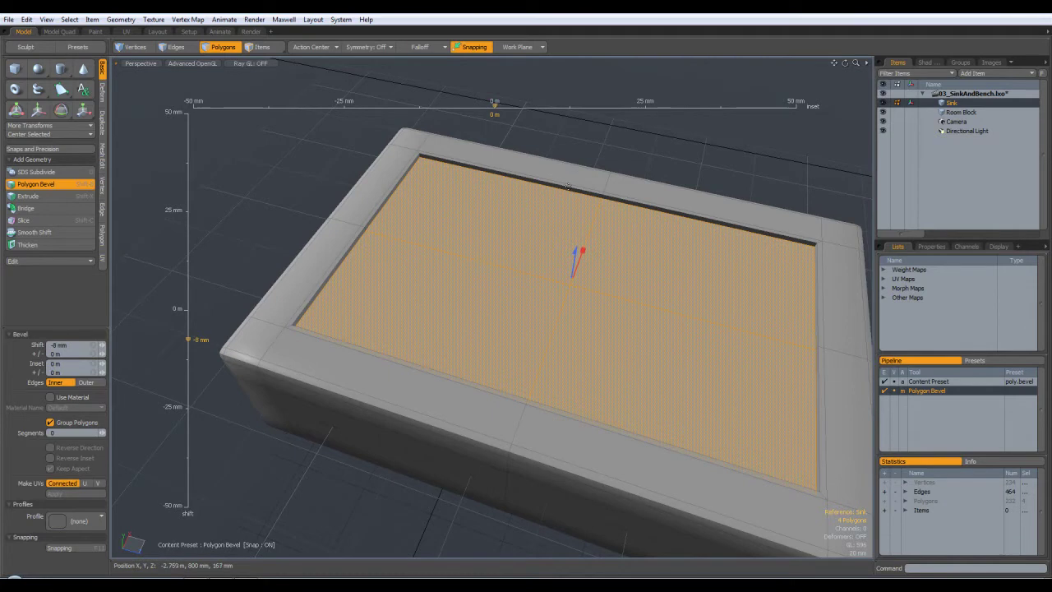
{"action": "left_click_drag", "start_coordinate": [581, 190], "coordinate": [716, 306], "text": "alt"}
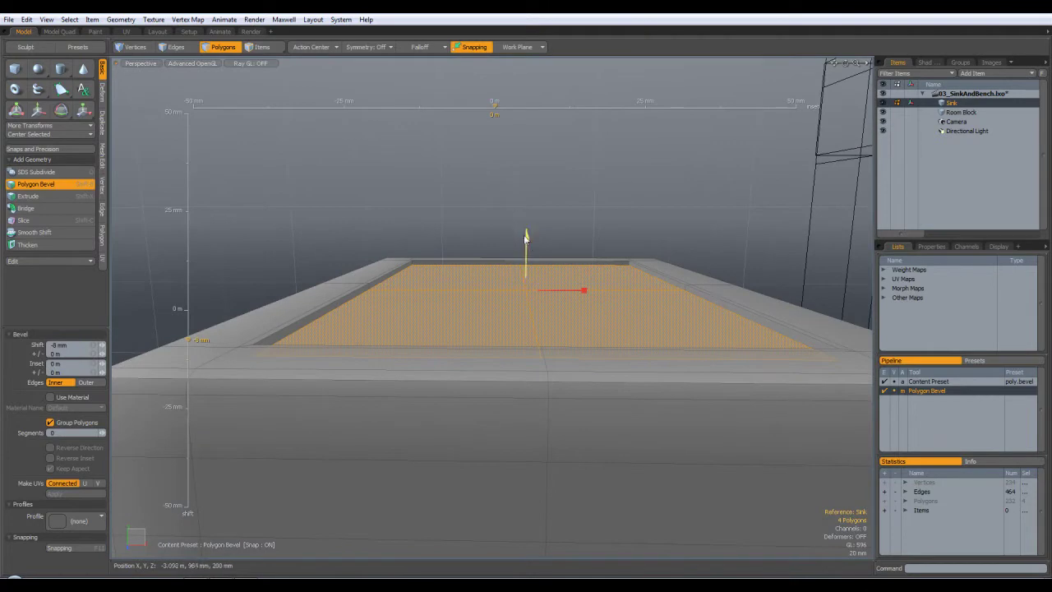
{"action": "left_click_drag", "start_coordinate": [527, 236], "coordinate": [527, 227]}
{"action": "left_click_drag", "start_coordinate": [641, 257], "coordinate": [614, 316], "text": "alt"}
Step: Bevel the sunken polygons about 158 mm deeper plus another 7 mm, and inset the resulting basin floor by about 13 mm
{"action": "left_click", "coordinate": [602, 315], "text": "shift"}
{"action": "left_click_drag", "start_coordinate": [504, 281], "coordinate": [502, 382]}
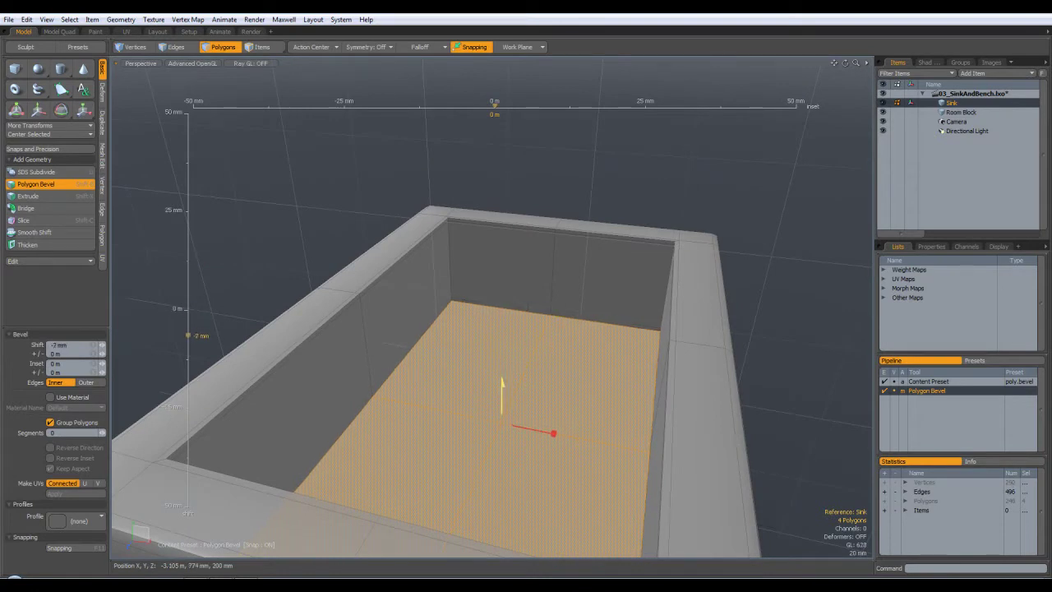
{"action": "left_click_drag", "start_coordinate": [560, 327], "coordinate": [534, 380], "text": "alt"}
{"action": "left_click", "coordinate": [534, 379], "text": "shift"}
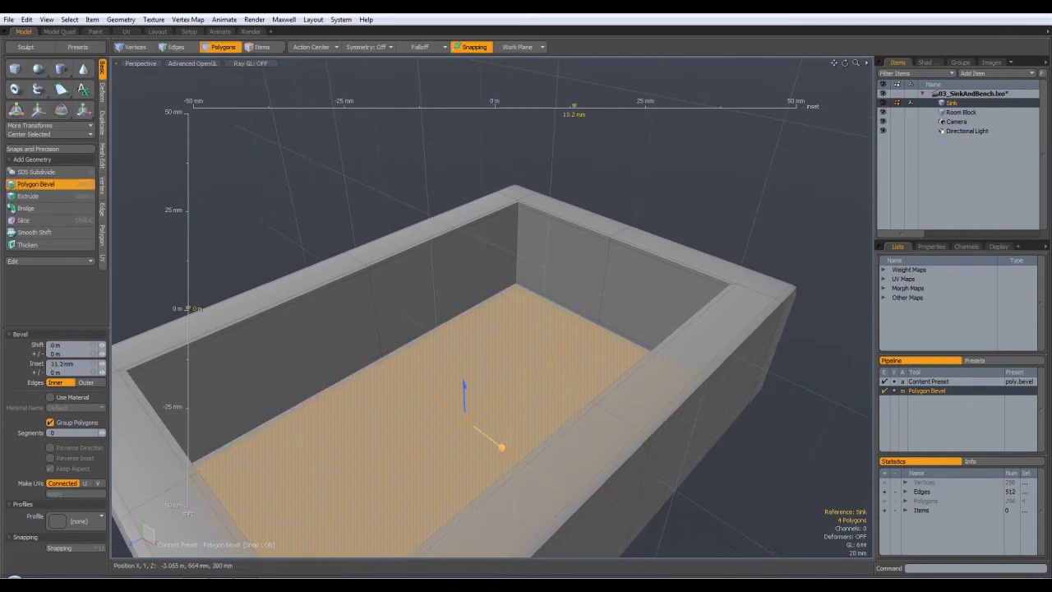
{"action": "left_click_drag", "start_coordinate": [568, 311], "coordinate": [616, 327], "text": "ctrl+alt"}
Step: Try one more bevel with a small inset and shift on the basin floor polygons
{"action": "left_click_drag", "start_coordinate": [500, 421], "coordinate": [500, 414], "text": "shift"}
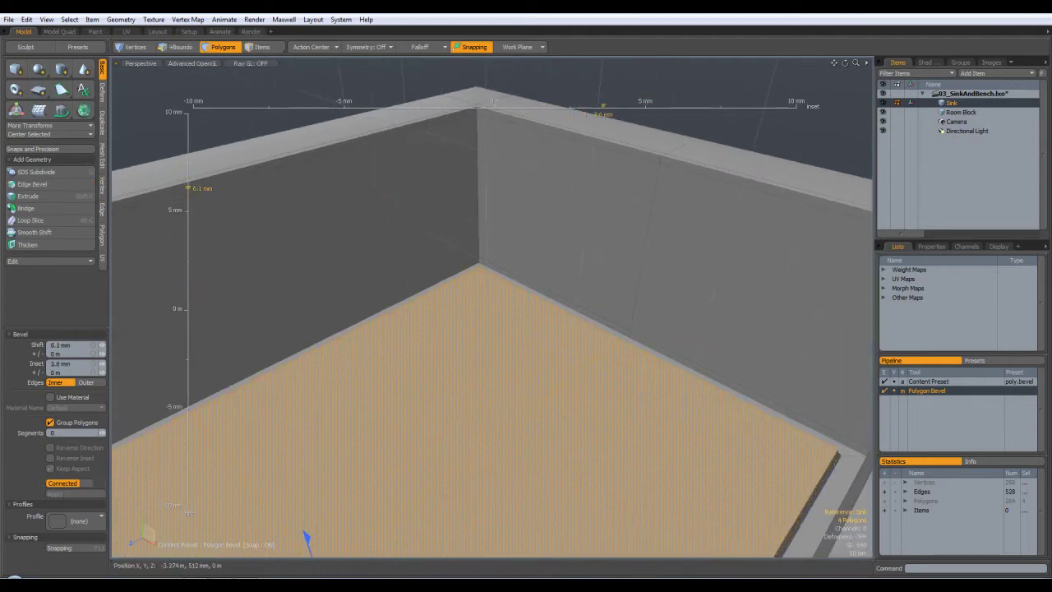
{"action": "left_click_drag", "start_coordinate": [476, 451], "coordinate": [478, 452]}
{"action": "key", "text": "super"}
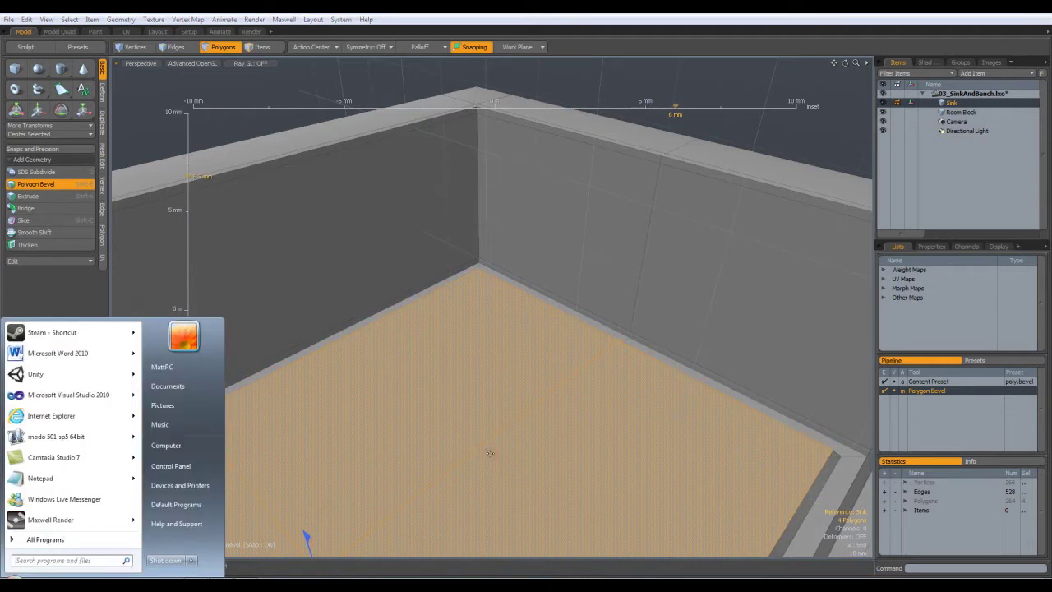
{"action": "key", "text": "super"}
{"action": "key", "text": "ctrl+z"}
{"action": "key", "text": "ctrl+z"}
{"action": "key", "text": "ctrl+z"}
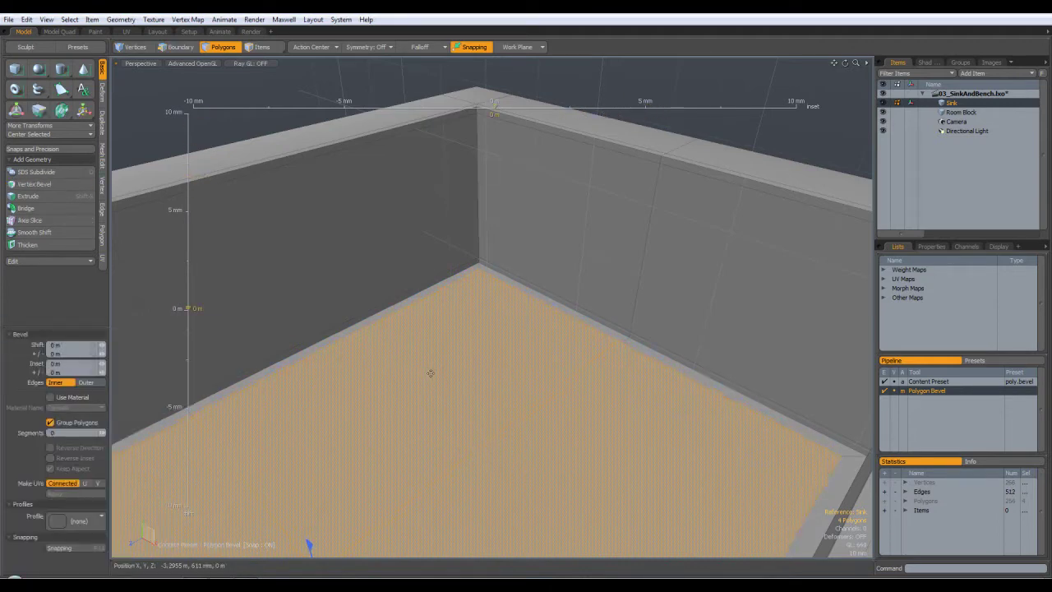
Step: Leave the Polygon Bevel tool and clear the polygon selection on the basin floor
{"action": "left_click_drag", "start_coordinate": [380, 488], "coordinate": [395, 462], "text": "alt"}
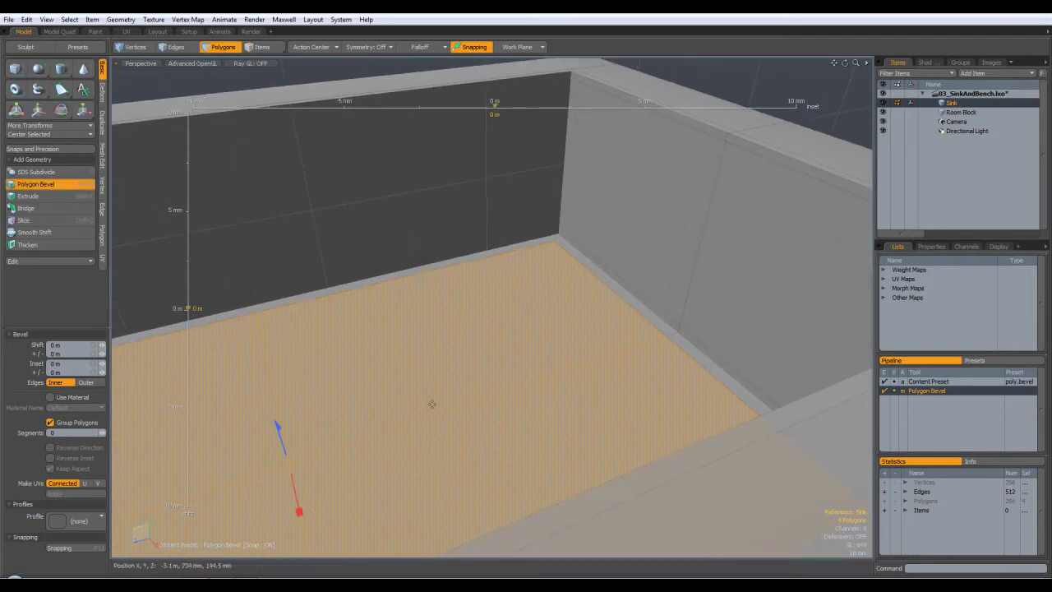
{"action": "key", "text": "space"}
{"action": "left_click_drag", "start_coordinate": [521, 399], "coordinate": [610, 306], "text": "alt"}
{"action": "left_click_drag", "start_coordinate": [571, 270], "coordinate": [530, 329], "text": "alt"}
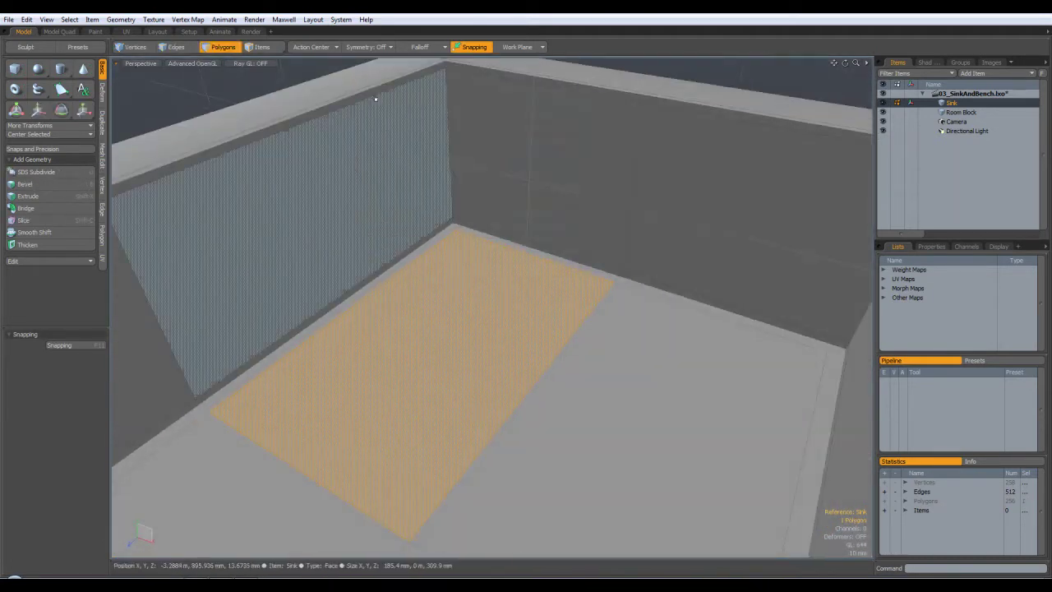
{"action": "left_click", "coordinate": [238, 79]}
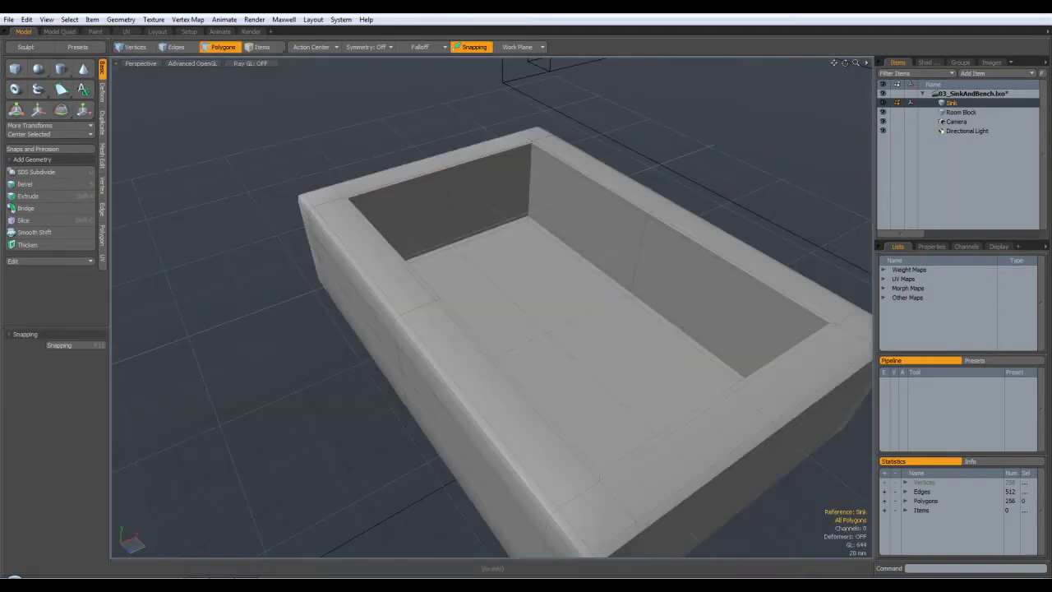
Step: Examine the basin's corner rounding with subdivision smoothing and compare it with the plain polygon version
{"action": "left_click_drag", "start_coordinate": [591, 283], "coordinate": [396, 234], "text": "alt"}
{"action": "key", "text": "Tab"}
{"action": "key", "text": "3"}
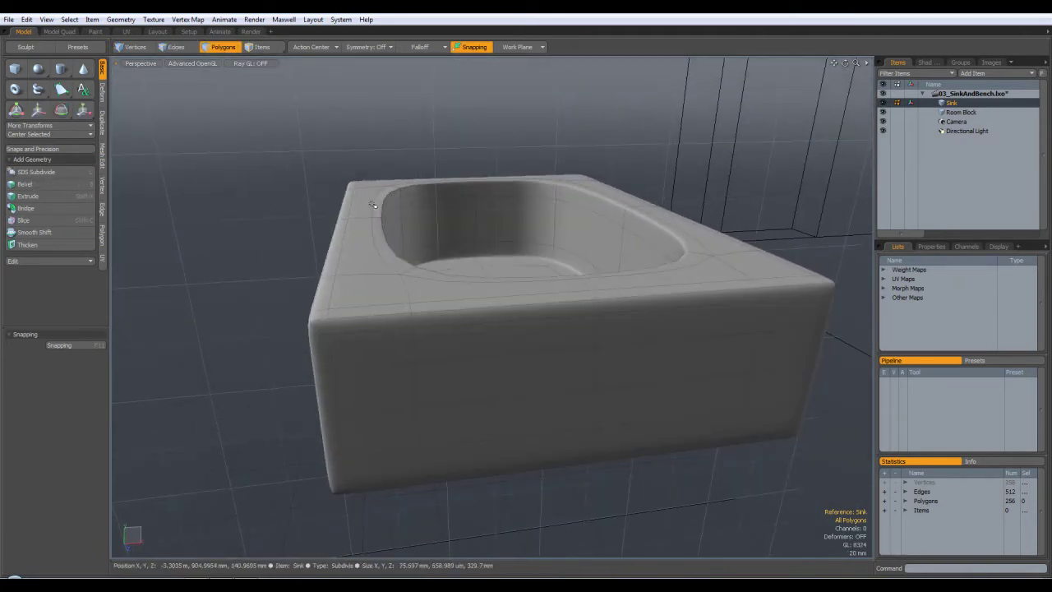
{"action": "left_click_drag", "start_coordinate": [403, 215], "coordinate": [767, 347], "text": "alt"}
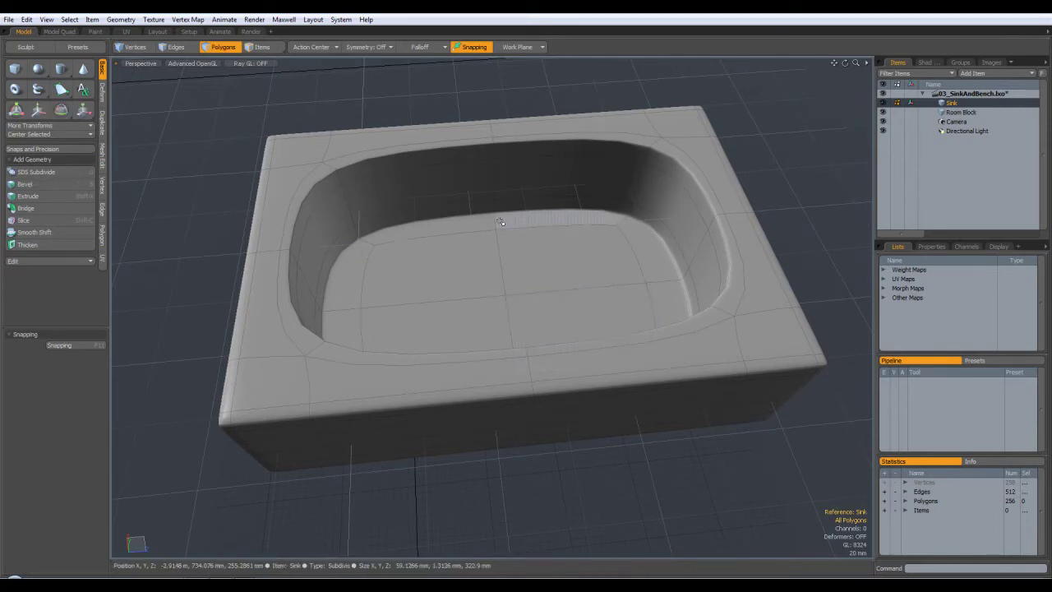
{"action": "key", "text": "Tab"}
{"action": "key", "text": "Tab"}
{"action": "key", "text": "Tab"}
{"action": "left_click_drag", "start_coordinate": [506, 282], "coordinate": [573, 301], "text": "alt"}
{"action": "key", "text": "Tab"}
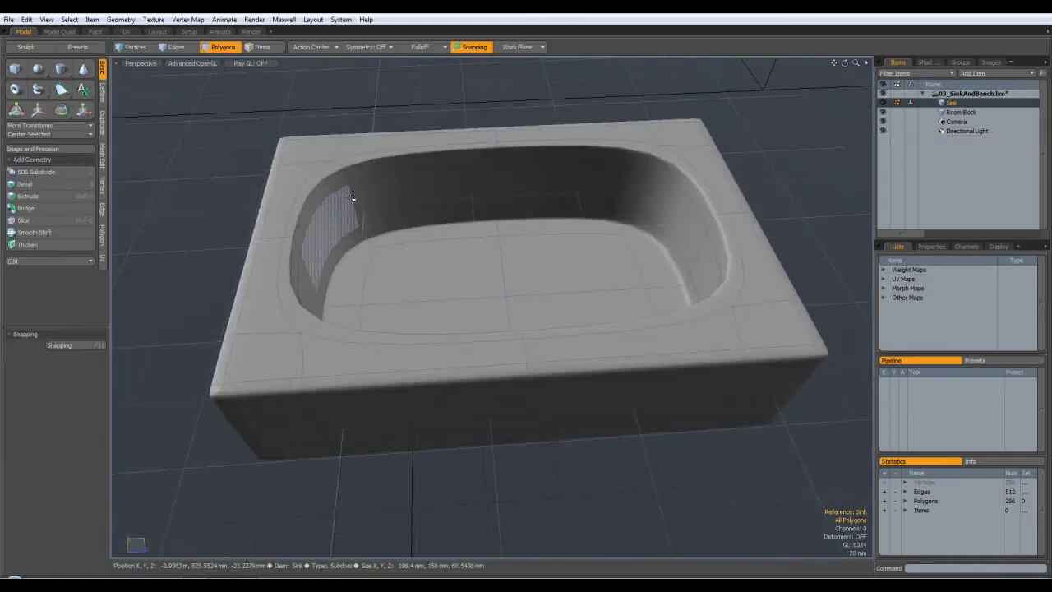
{"action": "key", "text": "Tab"}
{"action": "left_click_drag", "start_coordinate": [540, 301], "coordinate": [635, 239], "text": "alt"}
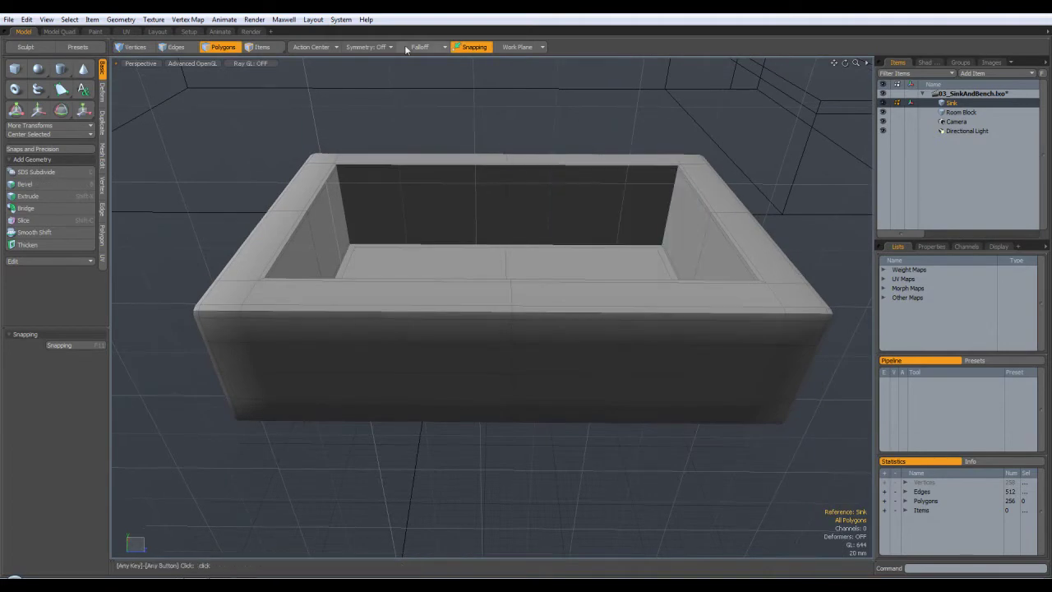
{"action": "left_click", "coordinate": [176, 47]}
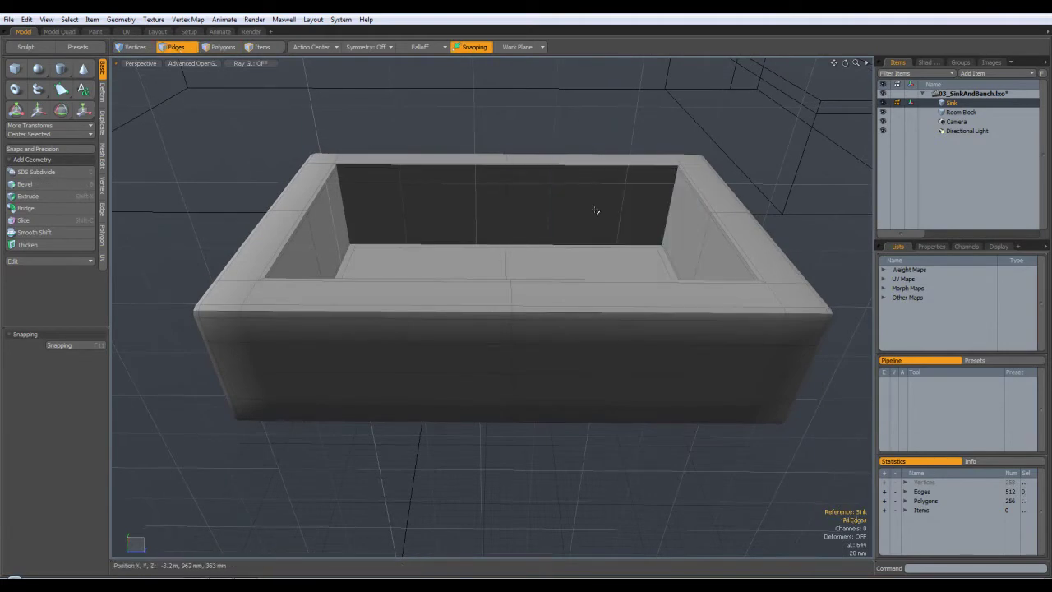
{"action": "left_click", "coordinate": [343, 203], "text": "shift"}
{"action": "left_click_drag", "start_coordinate": [571, 118], "coordinate": [561, 146], "text": "alt"}
{"action": "left_click", "coordinate": [643, 97]}
{"action": "left_click_drag", "start_coordinate": [589, 183], "coordinate": [601, 229], "text": "alt"}
Step: Select the front-to-back polygon band over one half of the sink and loop-slice it with a count of 1 in Free mode
{"action": "key", "text": "3"}
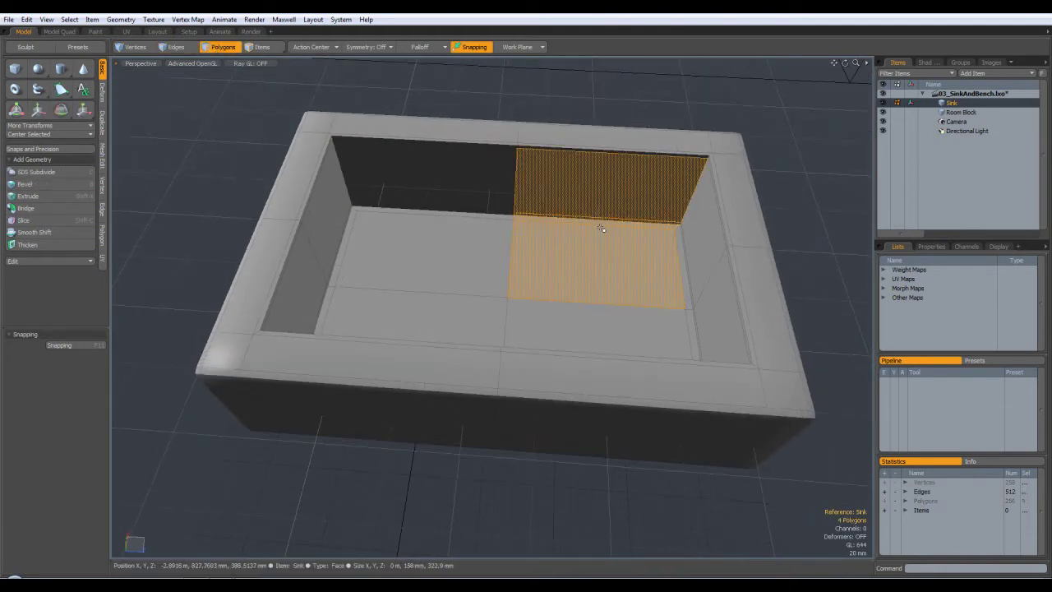
{"action": "left_click", "coordinate": [599, 147]}
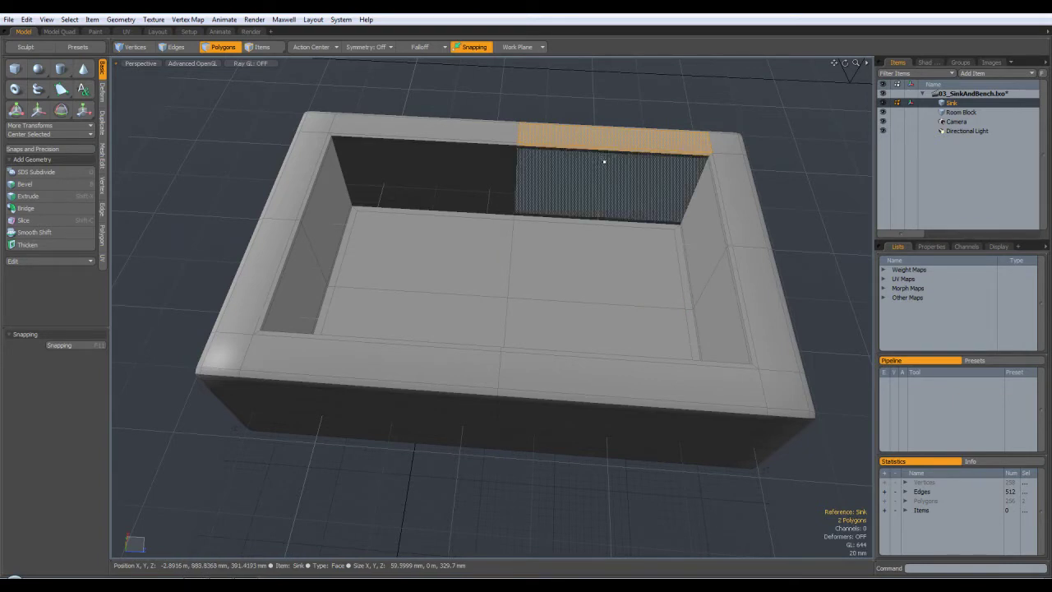
{"action": "key", "text": "l"}
{"action": "left_click_drag", "start_coordinate": [605, 212], "coordinate": [566, 268], "text": "alt"}
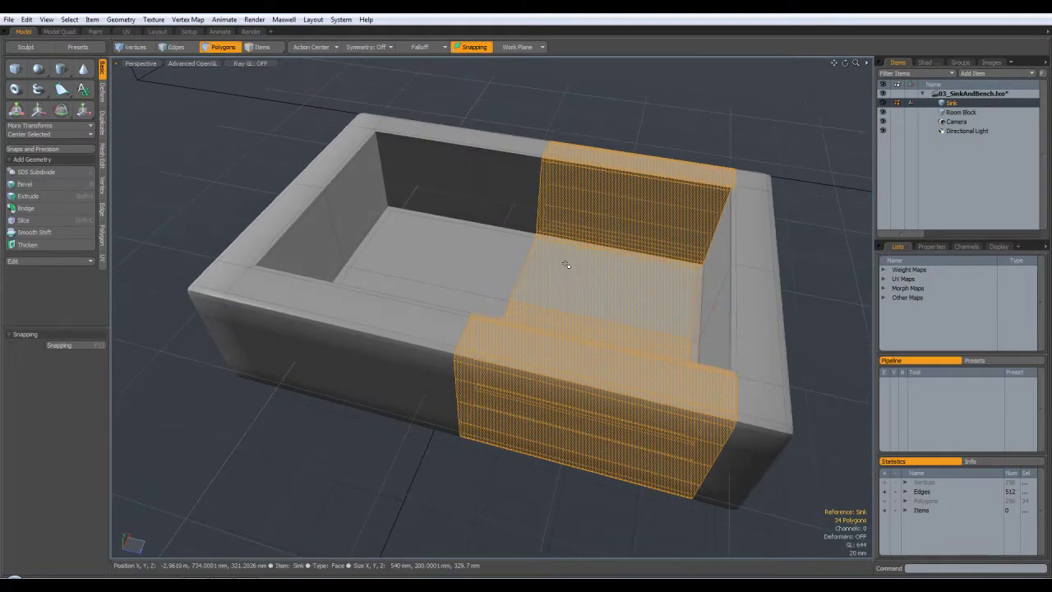
{"action": "key", "text": "alt+c"}
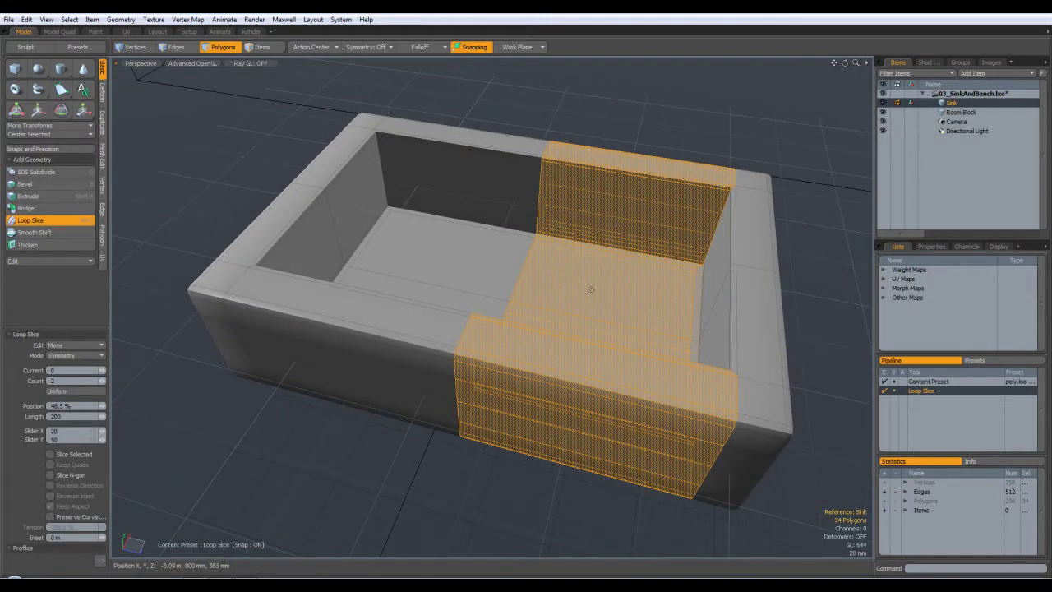
{"action": "left_click", "coordinate": [607, 279]}
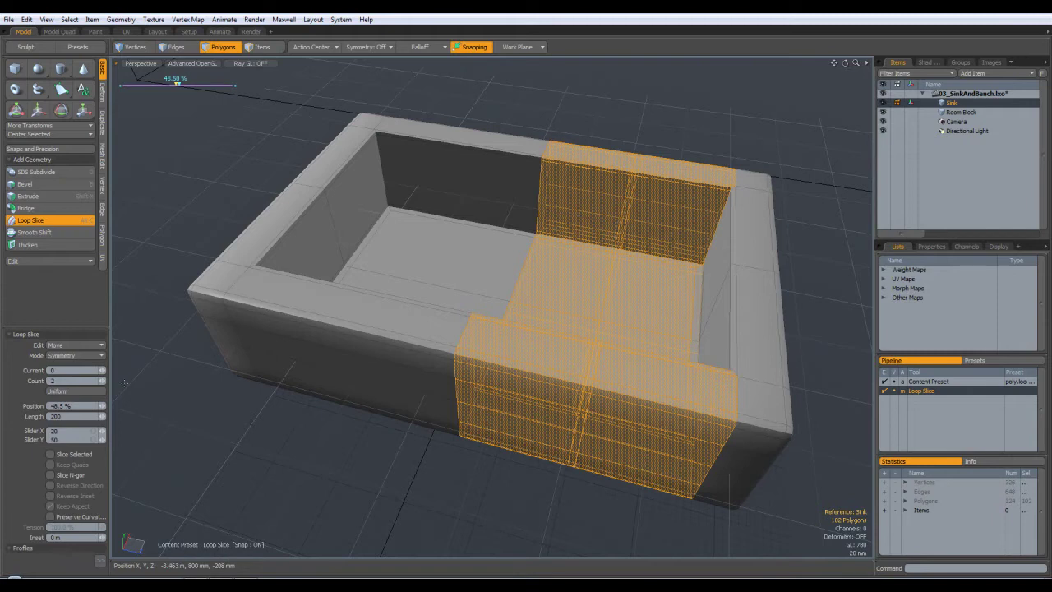
{"action": "left_click", "coordinate": [100, 383]}
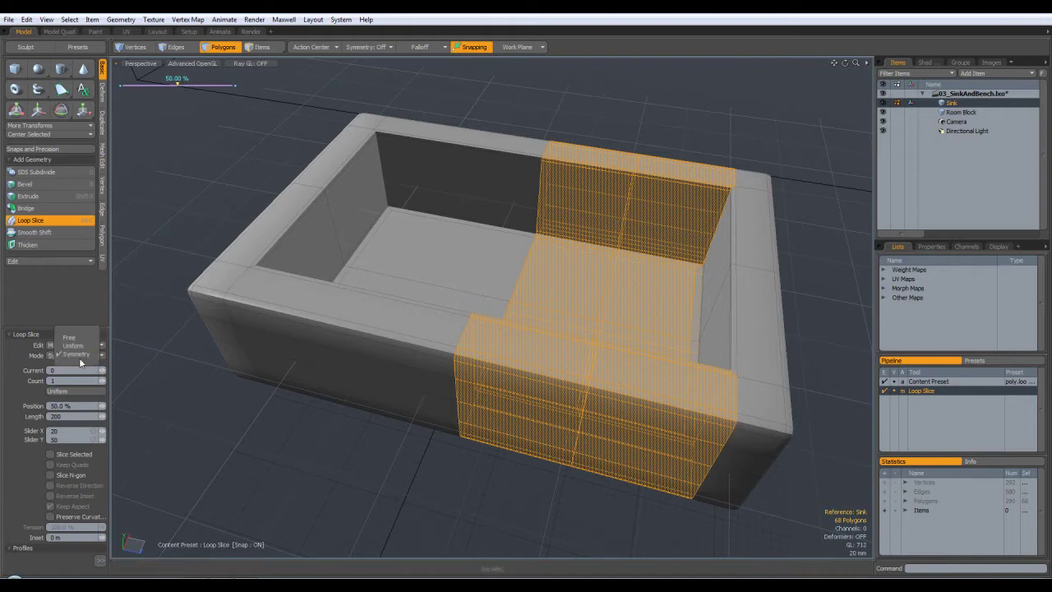
{"action": "left_click", "coordinate": [78, 339]}
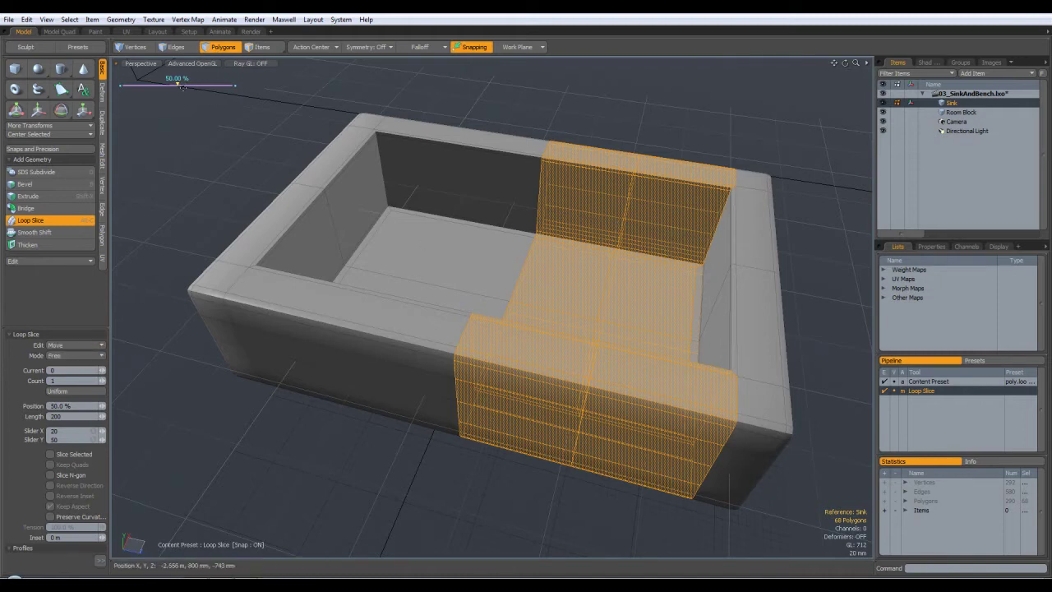
Step: Move the slice to 4.5 %, close to the basin's end wall, deselect the polygons and check the corners with subdivision smoothing
{"action": "left_click_drag", "start_coordinate": [178, 86], "coordinate": [191, 84]}
{"action": "left_click_drag", "start_coordinate": [358, 198], "coordinate": [519, 200], "text": "alt"}
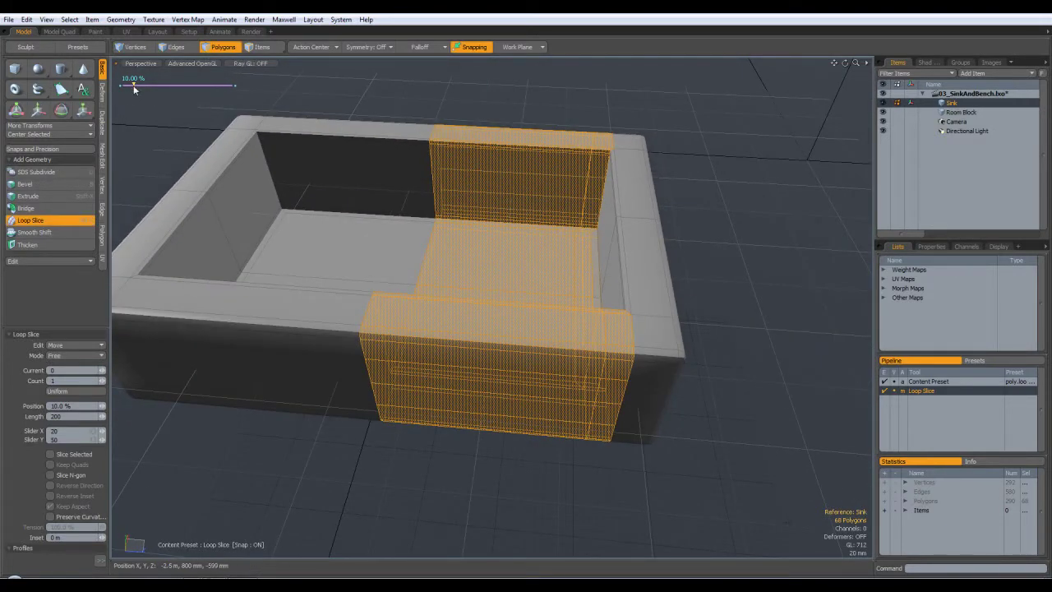
{"action": "left_click_drag", "start_coordinate": [133, 84], "coordinate": [126, 83]}
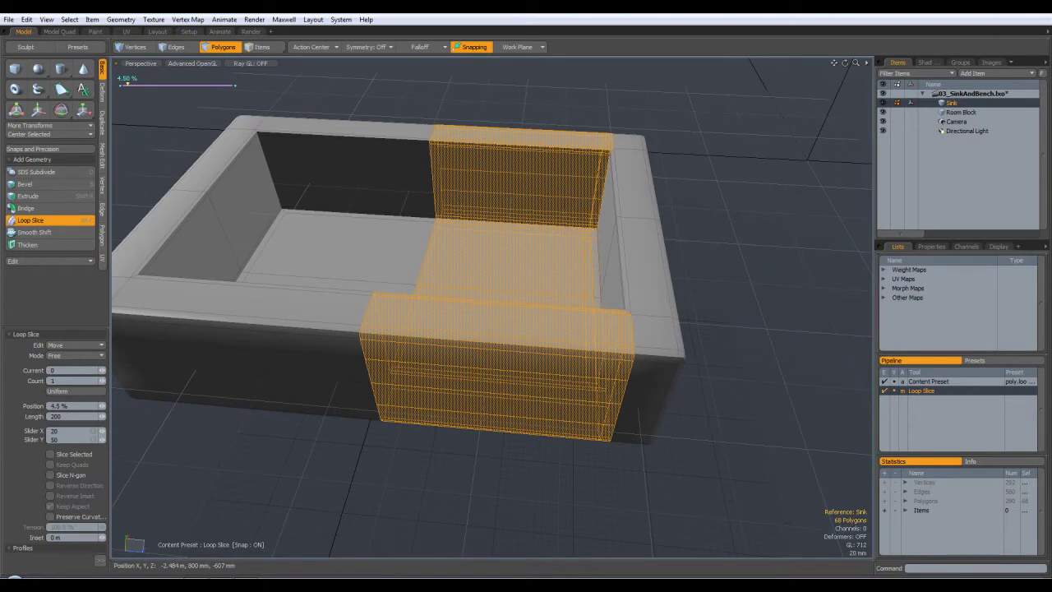
{"action": "left_click_drag", "start_coordinate": [387, 197], "coordinate": [415, 245], "text": "alt"}
{"action": "key", "text": "3"}
{"action": "left_click", "coordinate": [742, 251]}
{"action": "key", "text": "Tab"}
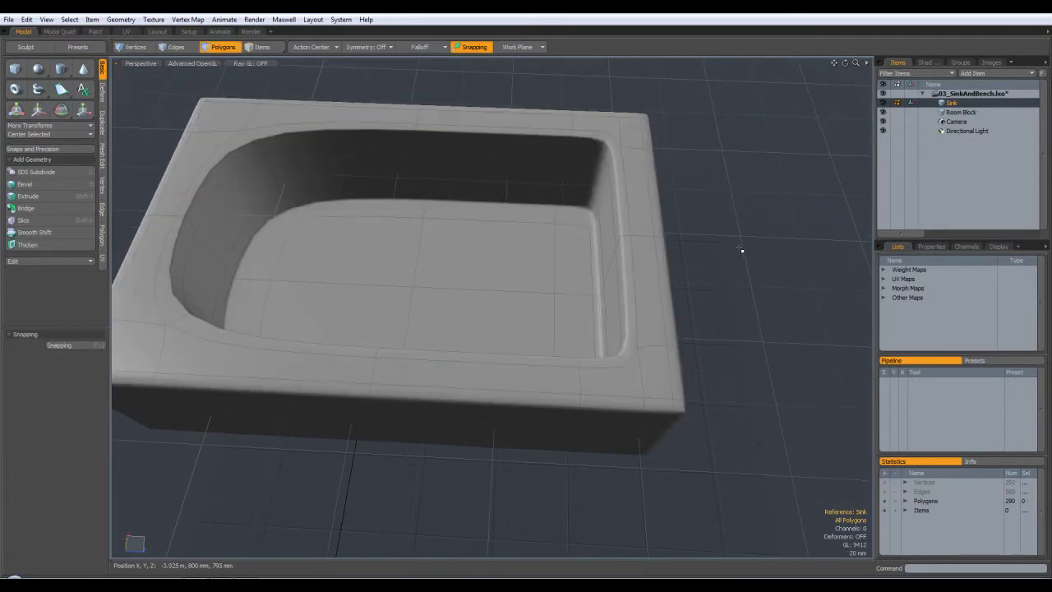
{"action": "key", "text": "super"}
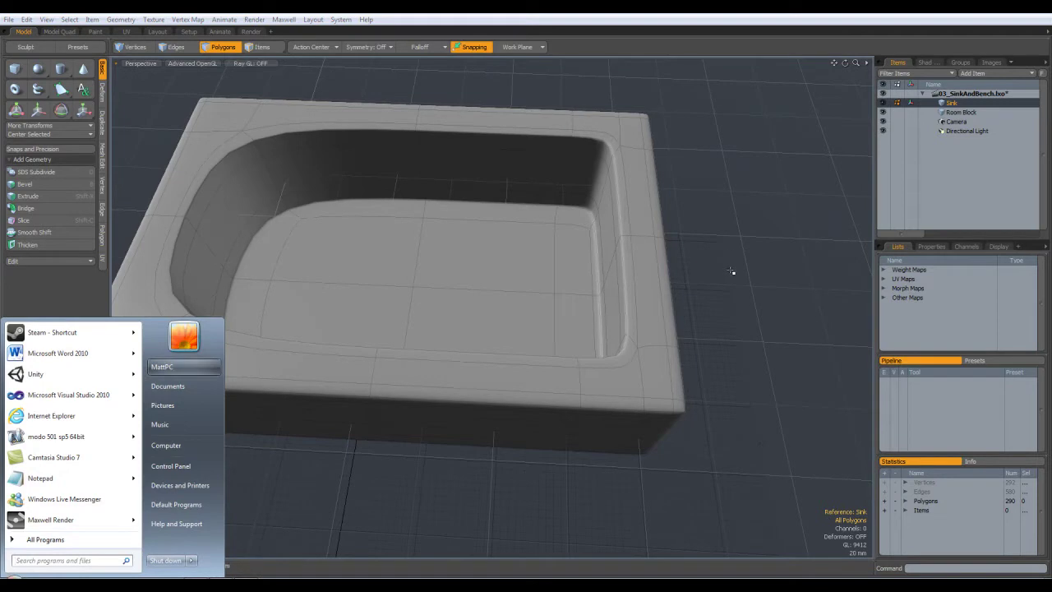
{"action": "key", "text": "super"}
{"action": "mouse_move", "coordinate": [721, 282]}
{"action": "left_mouse_down", "text": "alt"}
{"action": "mouse_move", "coordinate": [702, 235]}
{"action": "mouse_move", "coordinate": [706, 301]}
{"action": "mouse_move", "coordinate": [711, 289]}
{"action": "left_mouse_up", "text": "alt"}
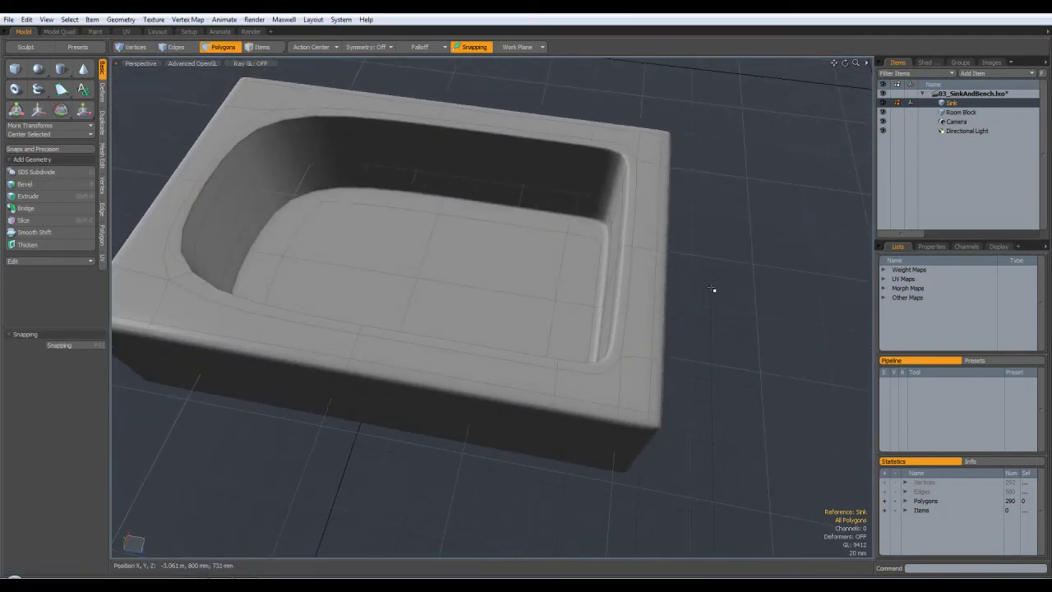
Step: Loop-slice the front-to-back polygon band over the other half of the sink at 94.5 %, near the opposite end wall
{"action": "key", "text": "Tab"}
{"action": "left_click", "coordinate": [326, 112]}
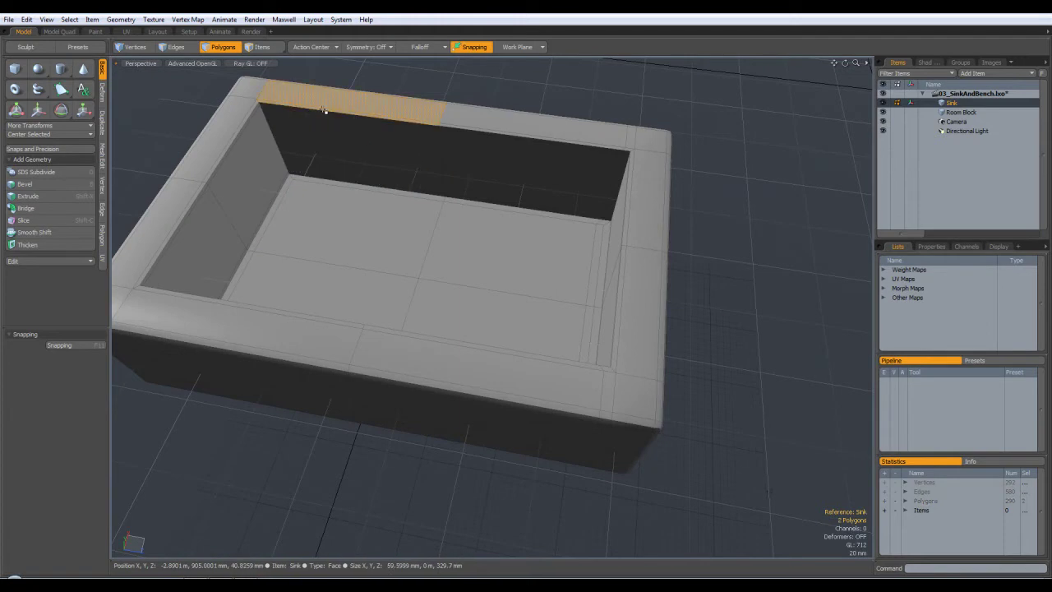
{"action": "key", "text": "l"}
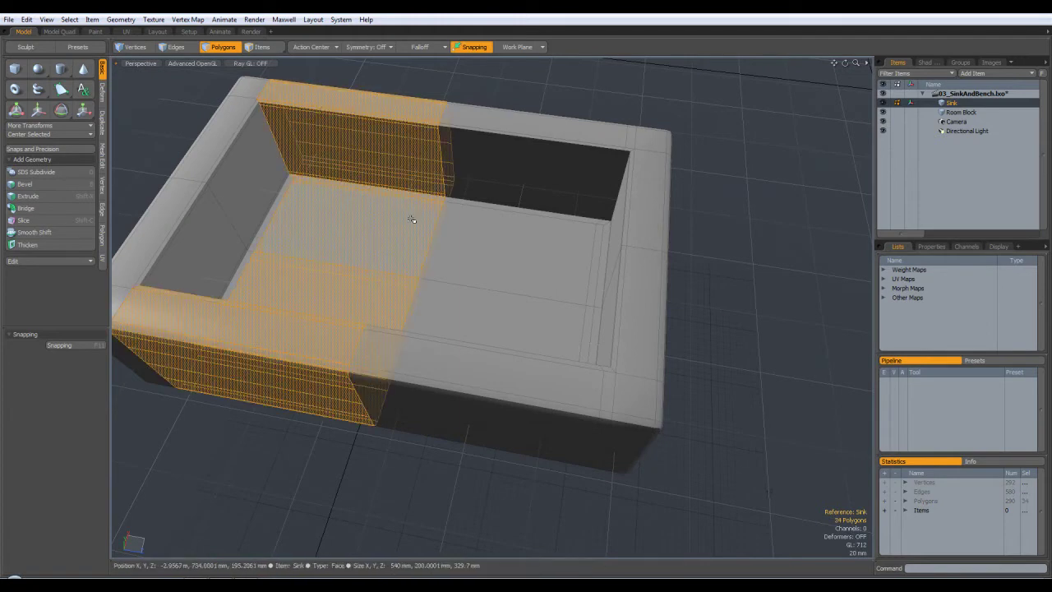
{"action": "key", "text": "alt+c"}
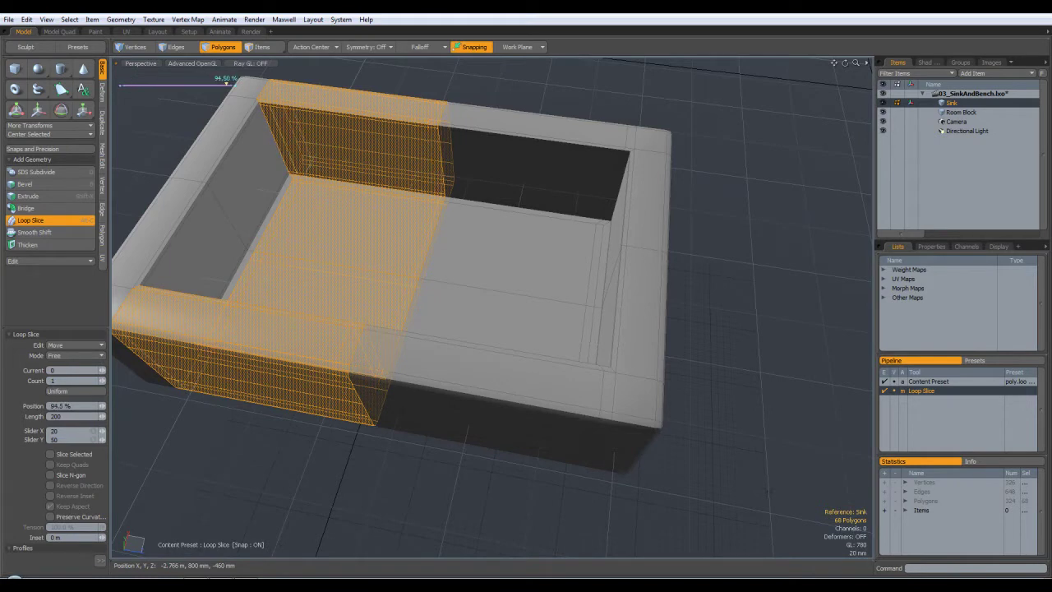
{"action": "key", "text": "space"}
{"action": "left_click", "coordinate": [596, 94]}
{"action": "key", "text": "Tab"}
{"action": "left_click_drag", "start_coordinate": [649, 195], "coordinate": [772, 165], "text": "alt"}
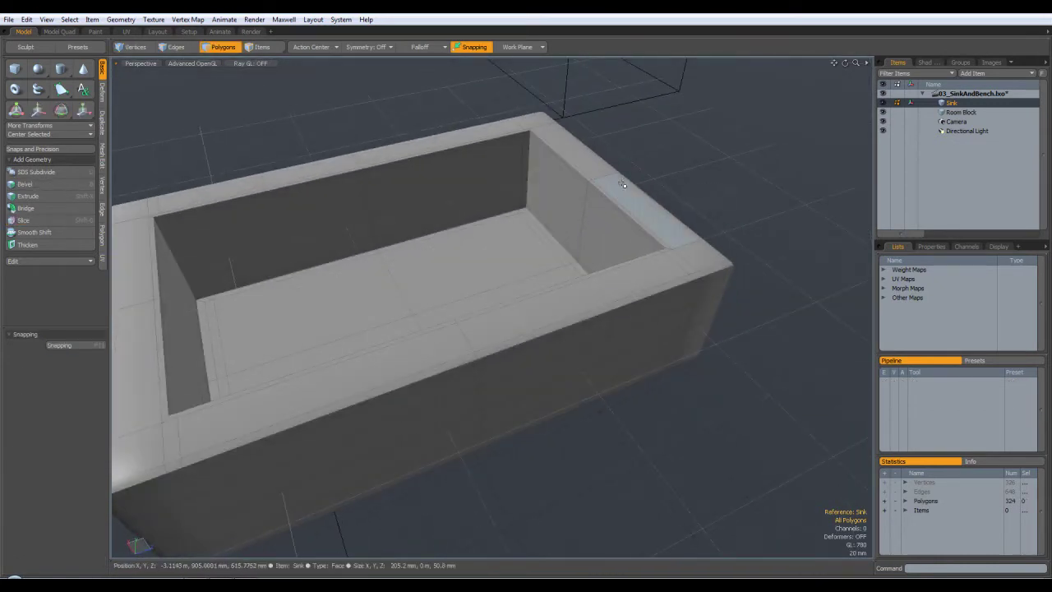
Step: Loop-slice the lengthwise polygon band along one long wall of the basin at 95.5 % and preview it with subdivision smoothing
{"action": "key", "text": "Tab"}
{"action": "left_click", "coordinate": [562, 153]}
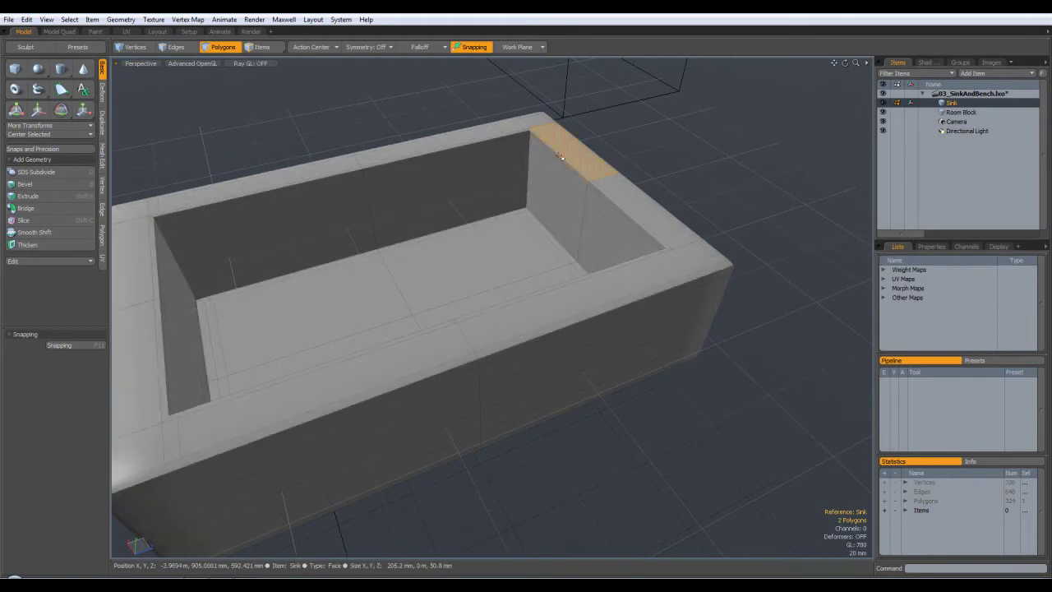
{"action": "key", "text": "l"}
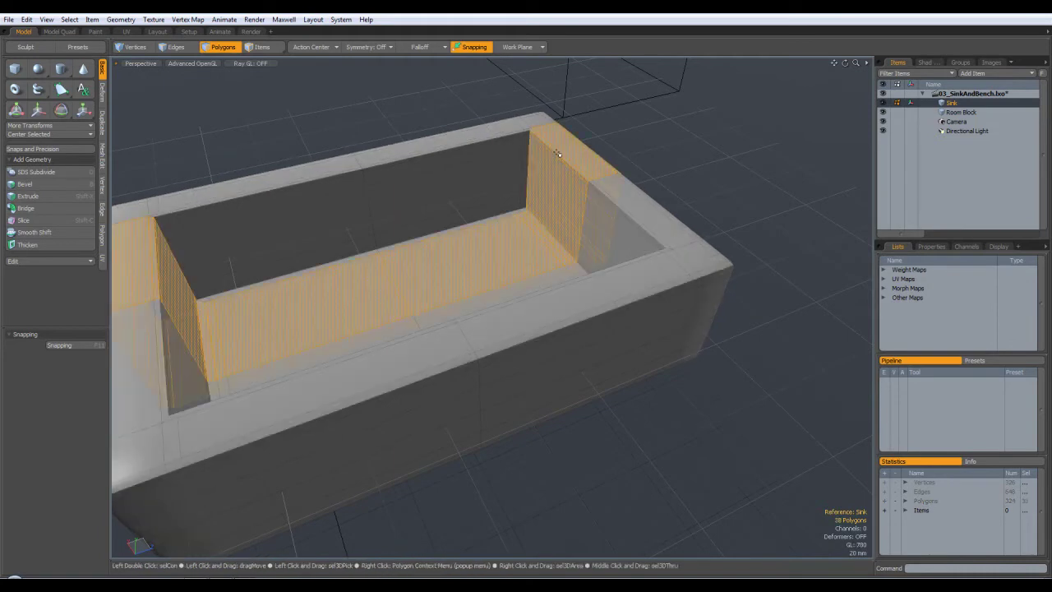
{"action": "left_click_drag", "start_coordinate": [558, 154], "coordinate": [521, 265], "text": "alt"}
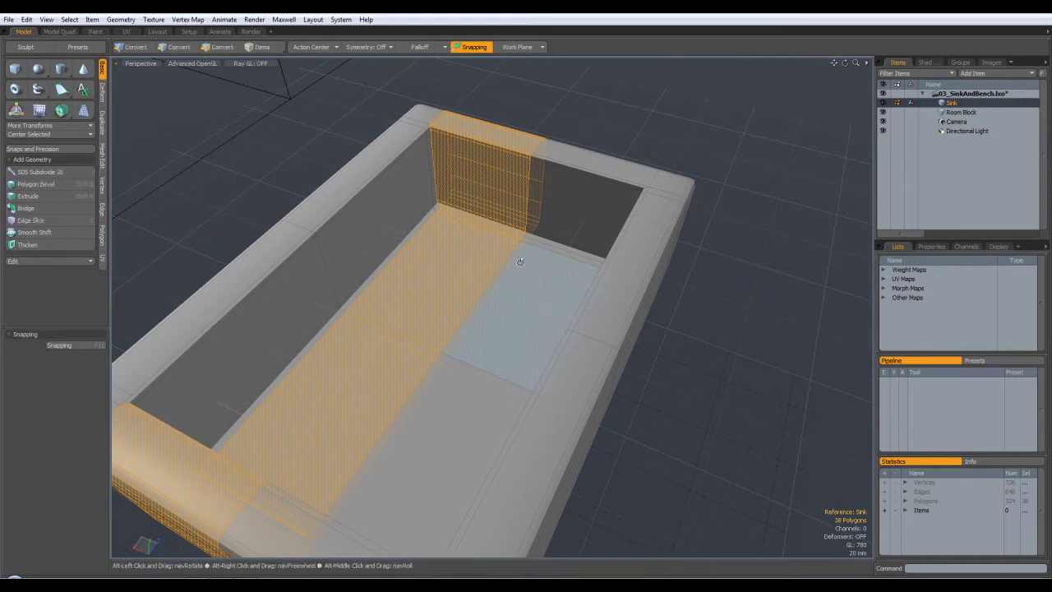
{"action": "key", "text": "alt+c"}
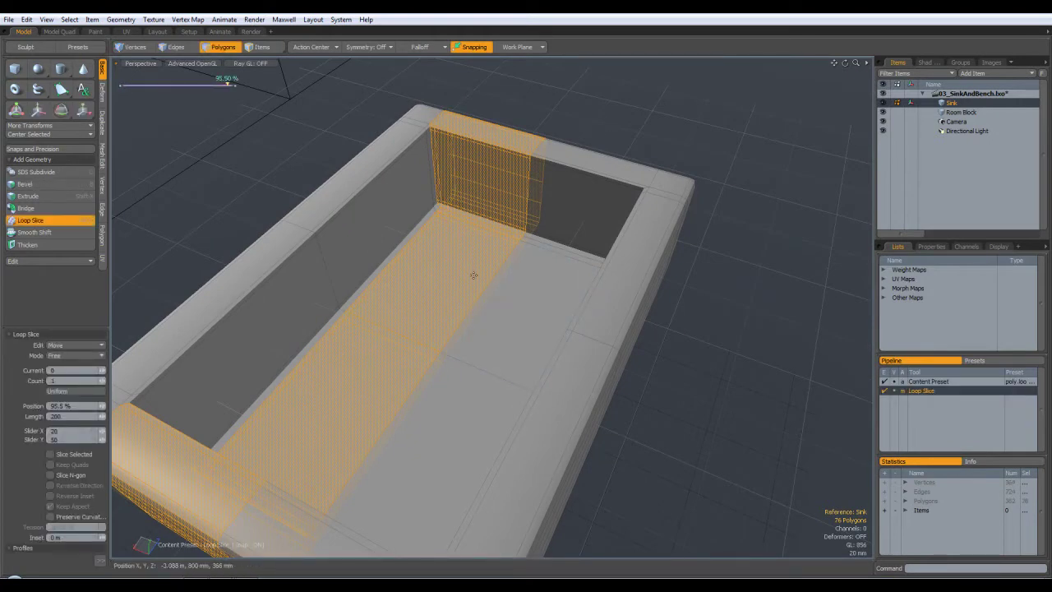
{"action": "key", "text": "space"}
{"action": "key", "text": "Tab"}
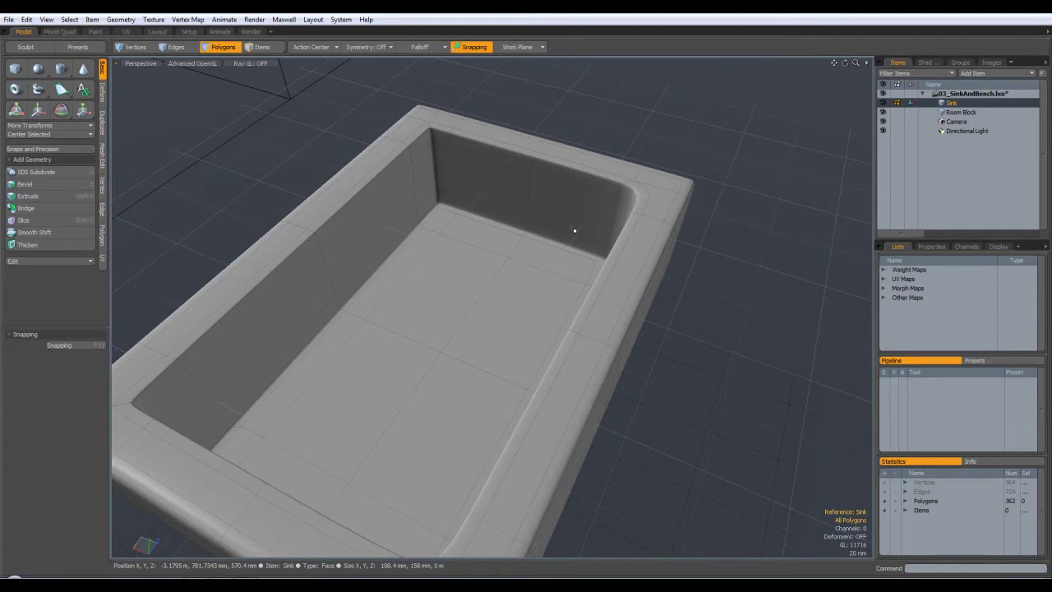
Step: Loop-slice the lengthwise polygon band along the basin's other long wall at 5.5 % and inspect the smoothed sink
{"action": "key", "text": "Tab"}
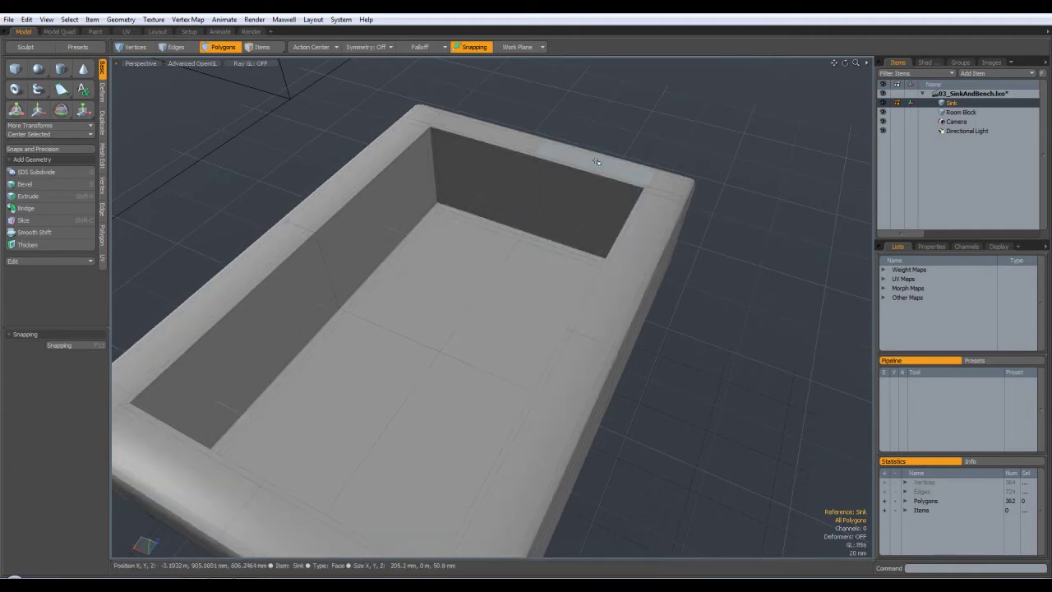
{"action": "left_click", "coordinate": [591, 167]}
{"action": "left_click_drag", "start_coordinate": [591, 168], "coordinate": [704, 184], "text": "alt"}
{"action": "key", "text": "alt+c"}
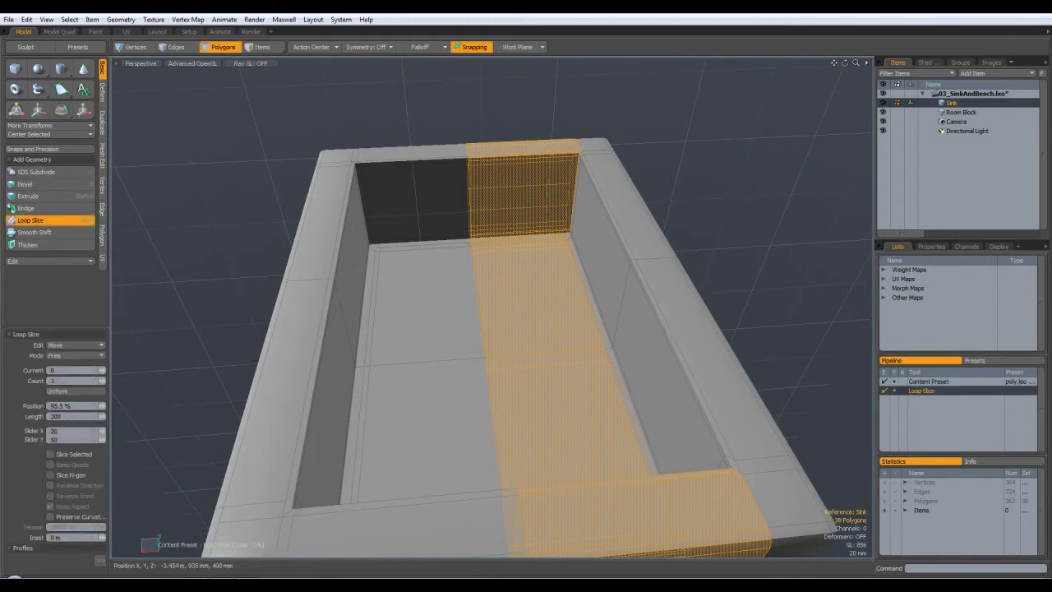
{"action": "left_click_drag", "start_coordinate": [227, 84], "coordinate": [139, 83]}
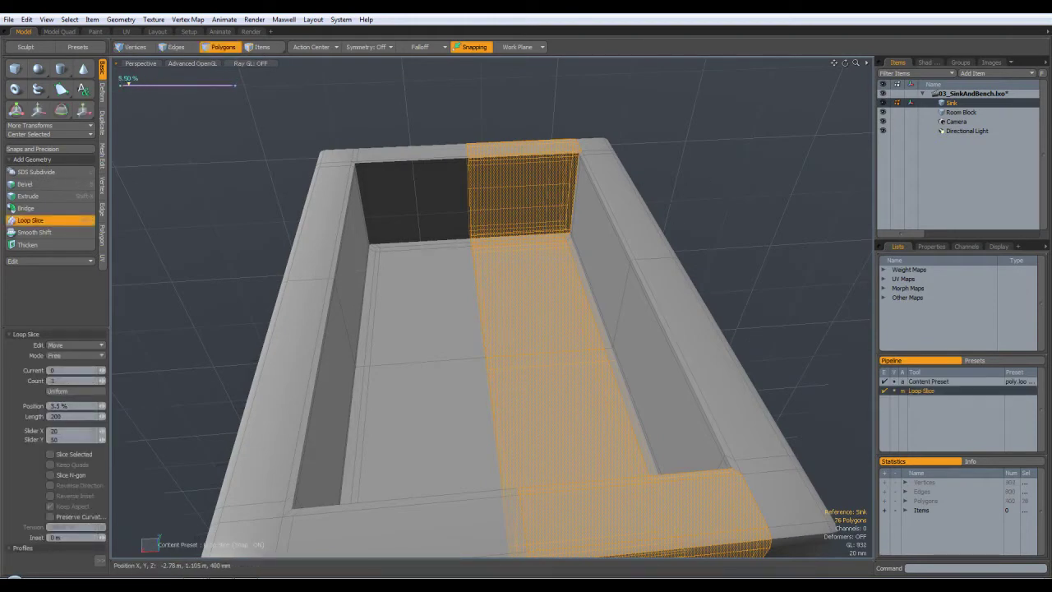
{"action": "key", "text": "space"}
{"action": "left_click", "coordinate": [452, 115]}
{"action": "left_click_drag", "start_coordinate": [452, 115], "coordinate": [648, 193], "text": "alt"}
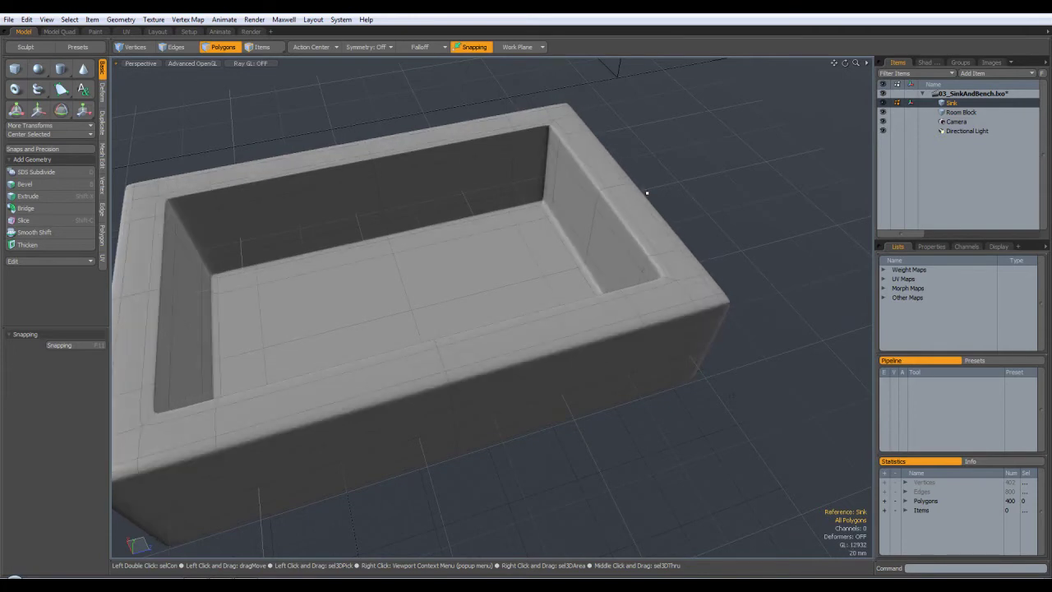
Step: Add two loop slices around the basin's inner walls near the rim, one at 70 %, and compare smoothed and unsmoothed versions
{"action": "left_click_drag", "start_coordinate": [698, 239], "coordinate": [541, 186], "text": "alt"}
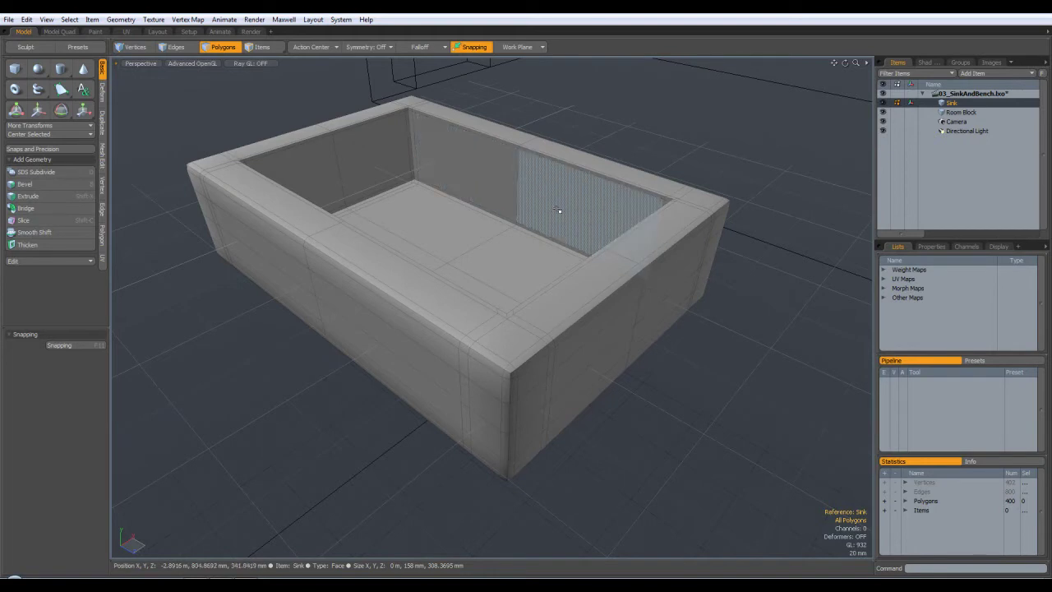
{"action": "mouse_move", "coordinate": [537, 192]}
{"action": "left_mouse_down"}
{"action": "mouse_move", "coordinate": [508, 173]}
{"action": "mouse_move", "coordinate": [558, 197]}
{"action": "mouse_move", "coordinate": [534, 209]}
{"action": "left_mouse_up"}
{"action": "key", "text": "l"}
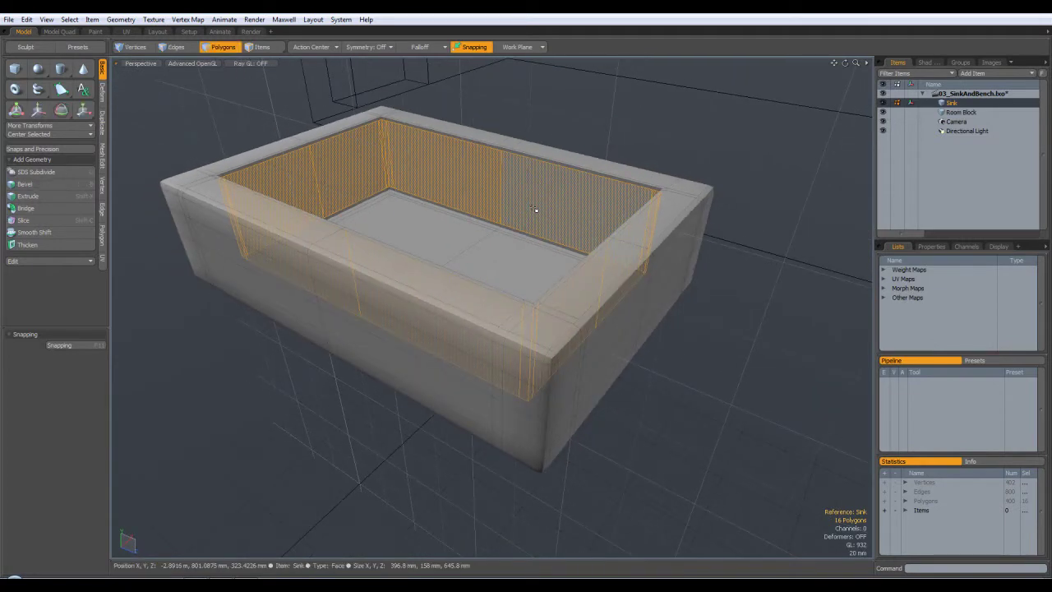
{"action": "key", "text": "alt+c"}
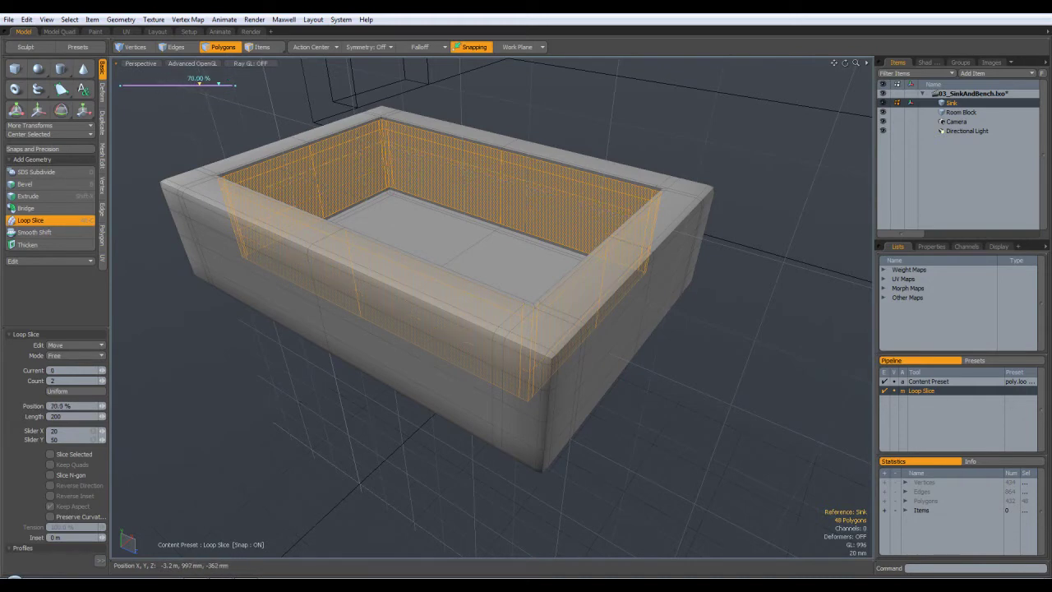
{"action": "key", "text": "space"}
{"action": "left_click", "coordinate": [552, 96]}
{"action": "key", "text": "Tab"}
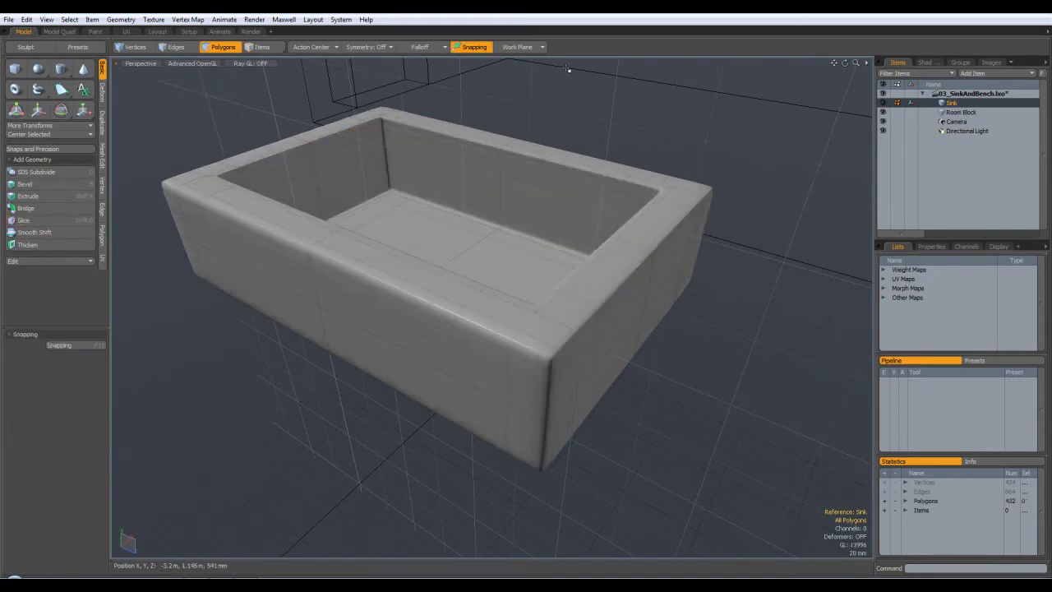
{"action": "key", "text": "Tab"}
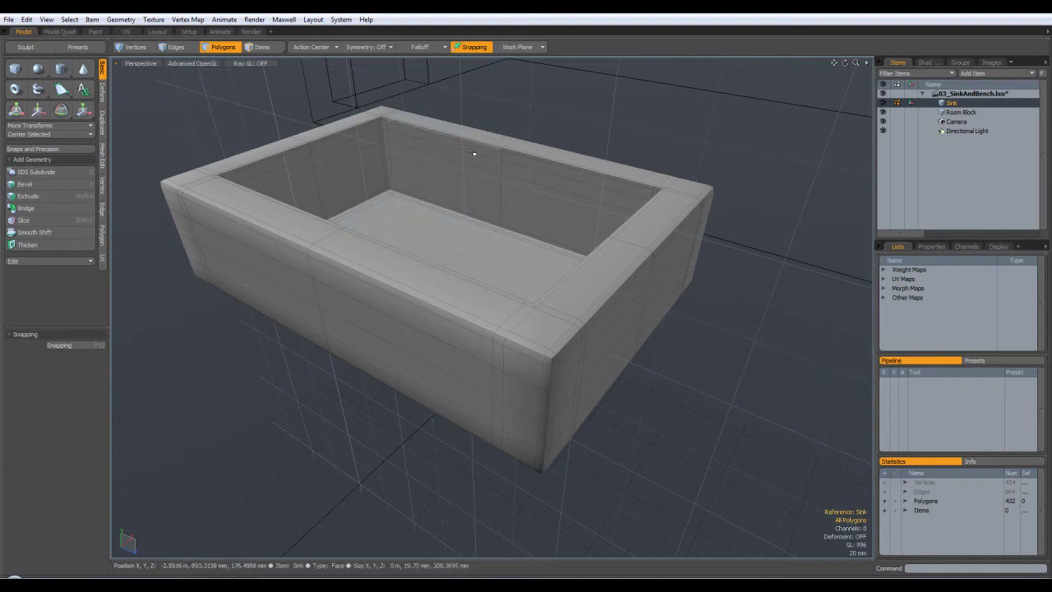
{"action": "key", "text": "Tab"}
{"action": "key", "text": "Tab"}
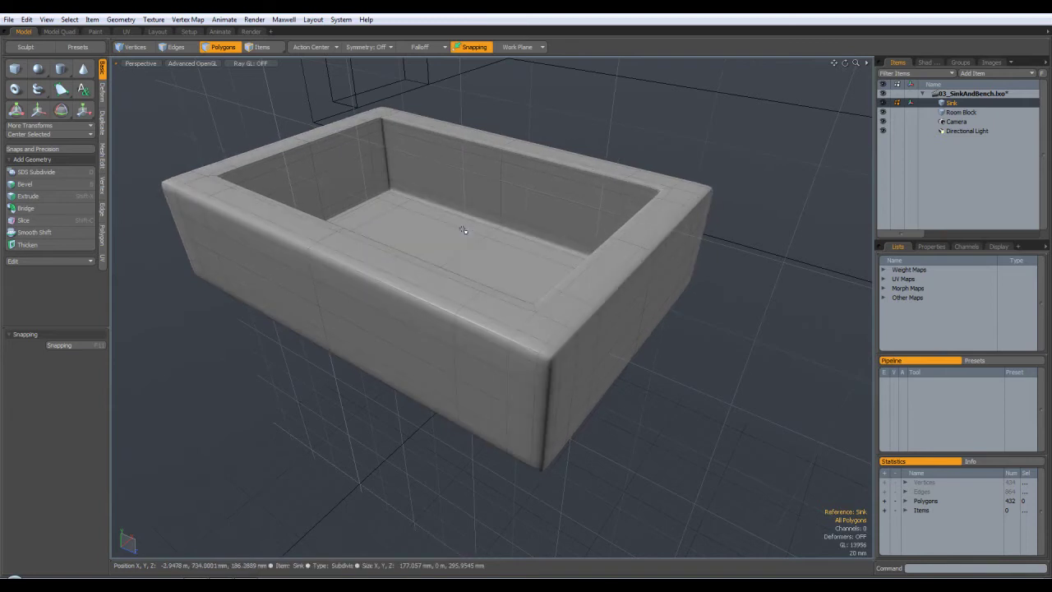
Step: Select the edge loop crossing the middle of the sink and apply an Edge Bevel with a 37 mm inset
{"action": "left_click_drag", "start_coordinate": [569, 138], "coordinate": [641, 119], "text": "alt"}
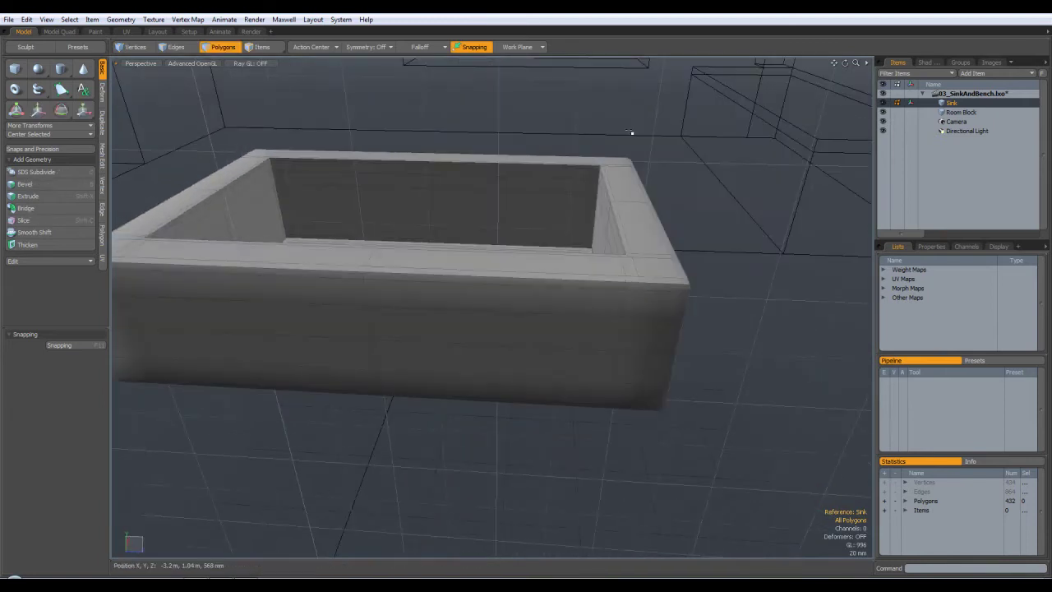
{"action": "left_click", "coordinate": [174, 48]}
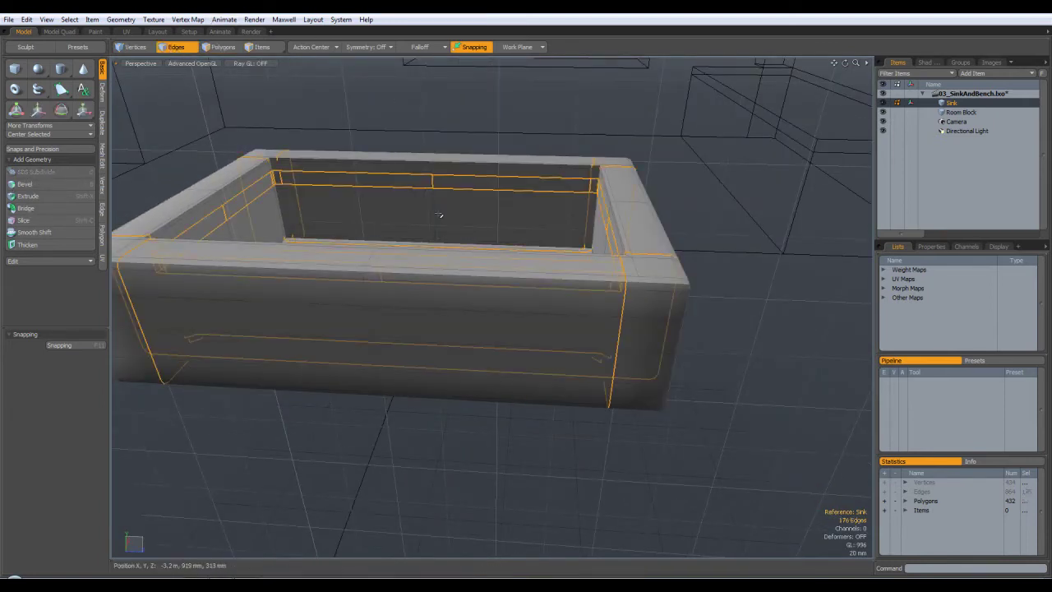
{"action": "double_click", "coordinate": [435, 205]}
{"action": "left_click_drag", "start_coordinate": [540, 115], "coordinate": [457, 189], "text": "alt"}
{"action": "key", "text": "b"}
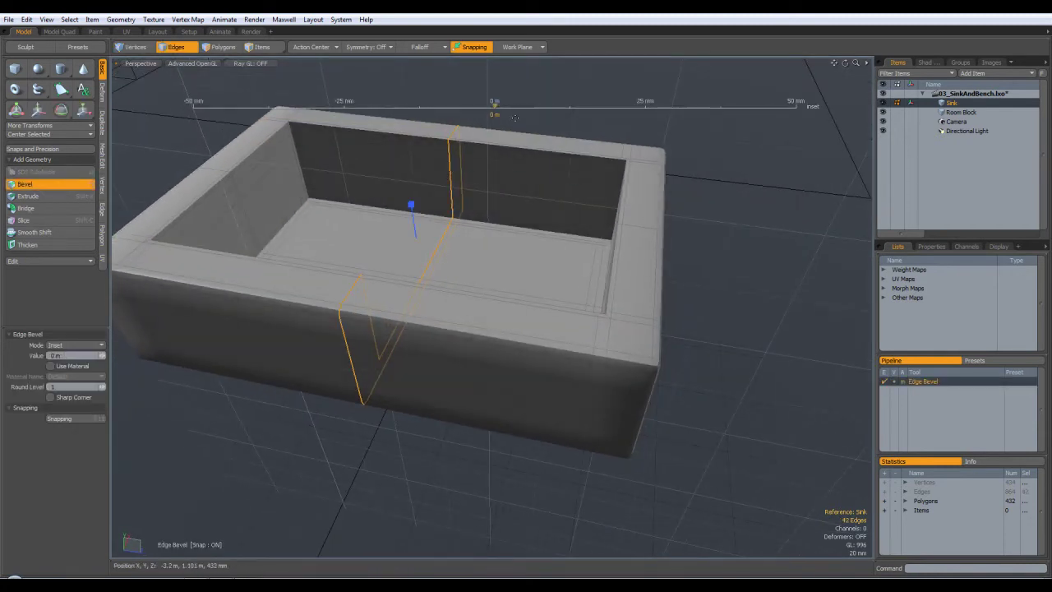
{"action": "left_click_drag", "start_coordinate": [413, 209], "coordinate": [476, 209]}
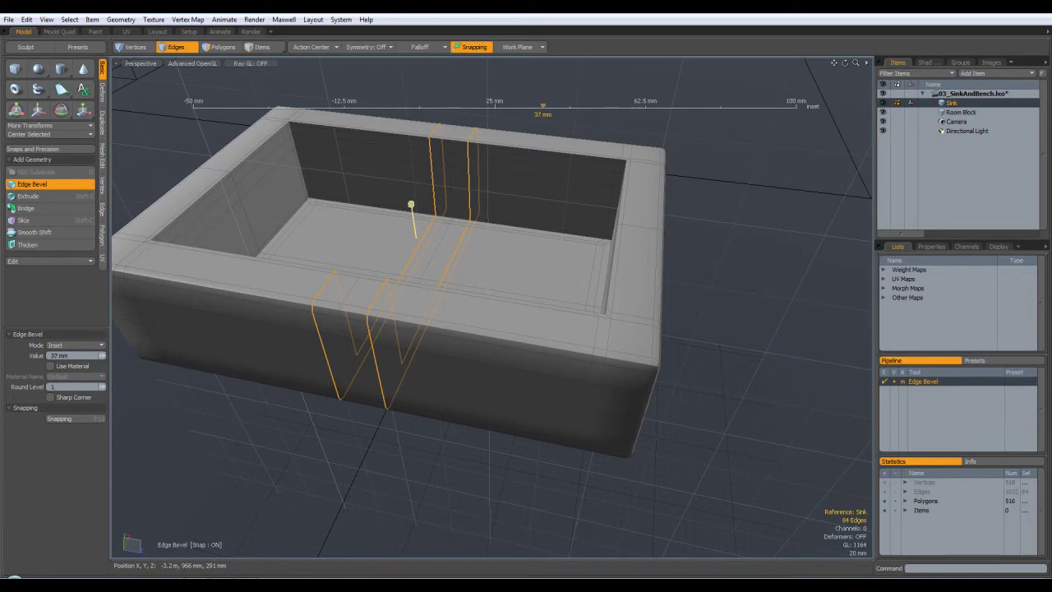
Step: Widen the Edge Bevel until its two loops sit 100 mm apart, drop the tool and clear the edge selection
{"action": "key", "text": "space"}
{"action": "left_click", "coordinate": [719, 253]}
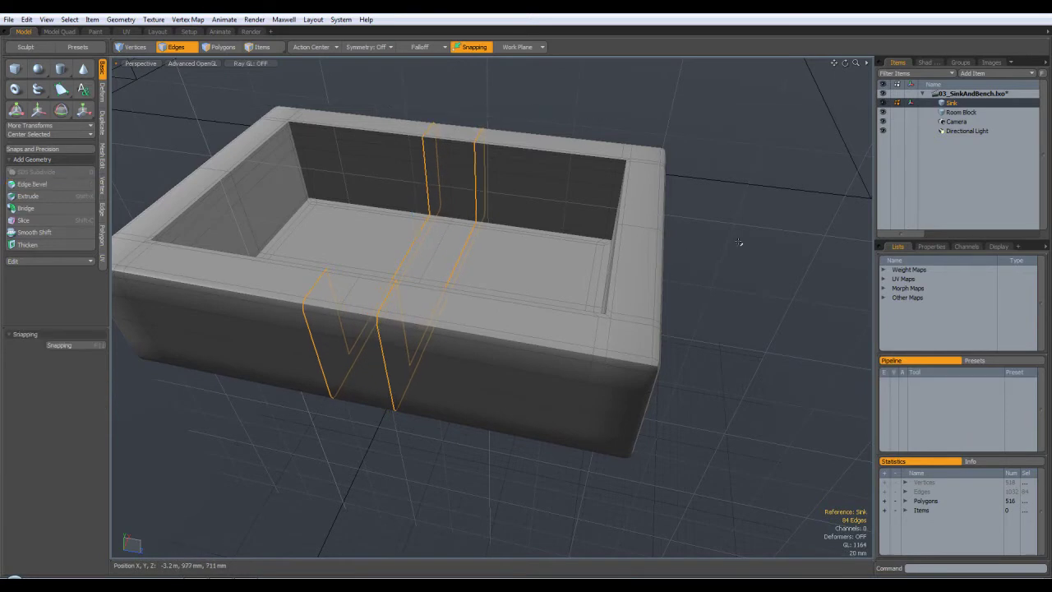
{"action": "left_click_drag", "start_coordinate": [719, 253], "coordinate": [729, 214], "text": "alt"}
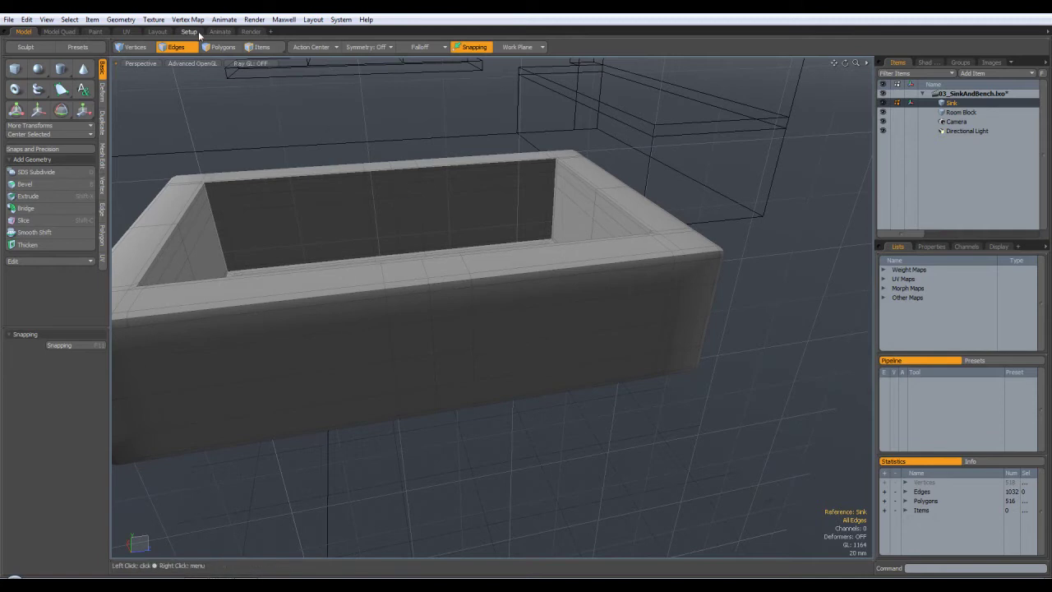
Step: Select the two central polygons high on the basin's long wall, inset them about 2.2 mm and bevel them about 33 mm into the wall
{"action": "left_click", "coordinate": [219, 47]}
{"action": "left_click", "coordinate": [404, 193]}
{"action": "left_click_drag", "start_coordinate": [430, 227], "coordinate": [328, 277], "text": "alt"}
{"action": "left_click_drag", "start_coordinate": [469, 285], "coordinate": [459, 265], "text": "alt"}
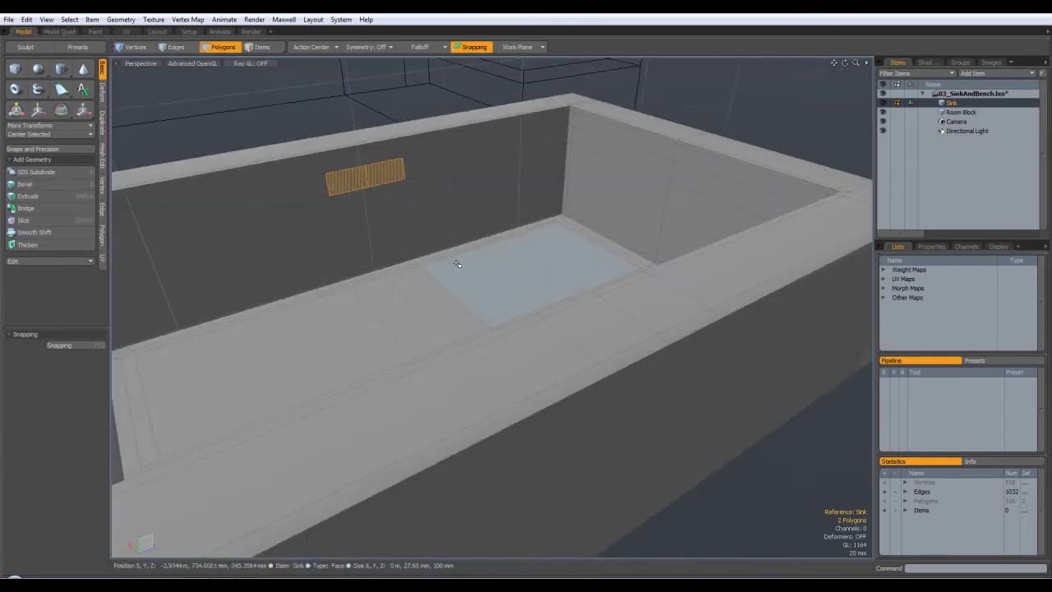
{"action": "key", "text": "b"}
{"action": "left_click", "coordinate": [443, 181]}
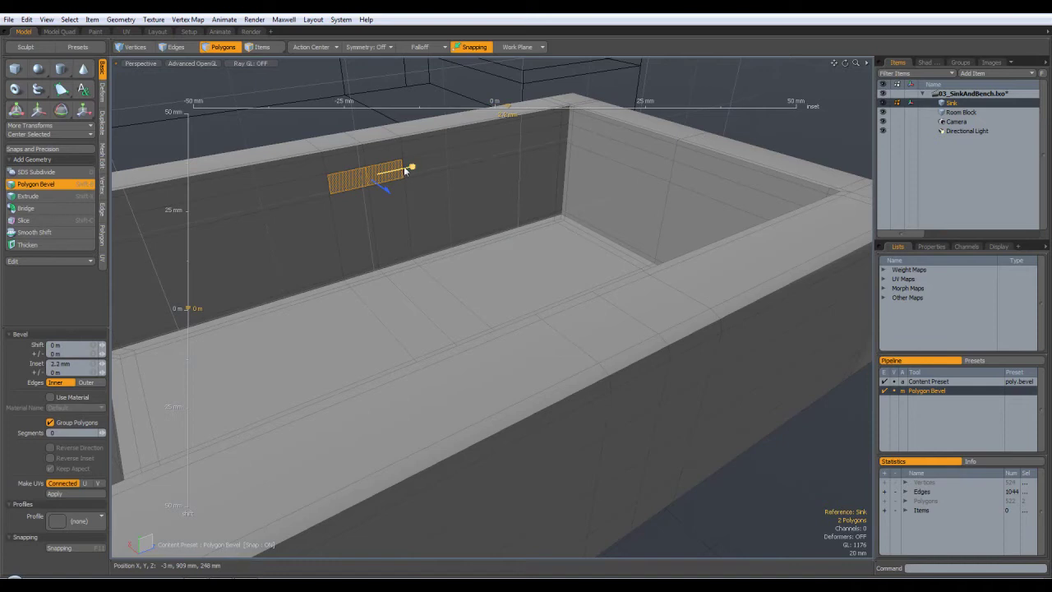
{"action": "left_click", "coordinate": [477, 279], "text": "shift"}
{"action": "left_click", "coordinate": [461, 268], "text": "shift"}
{"action": "left_click_drag", "start_coordinate": [386, 193], "coordinate": [386, 268]}
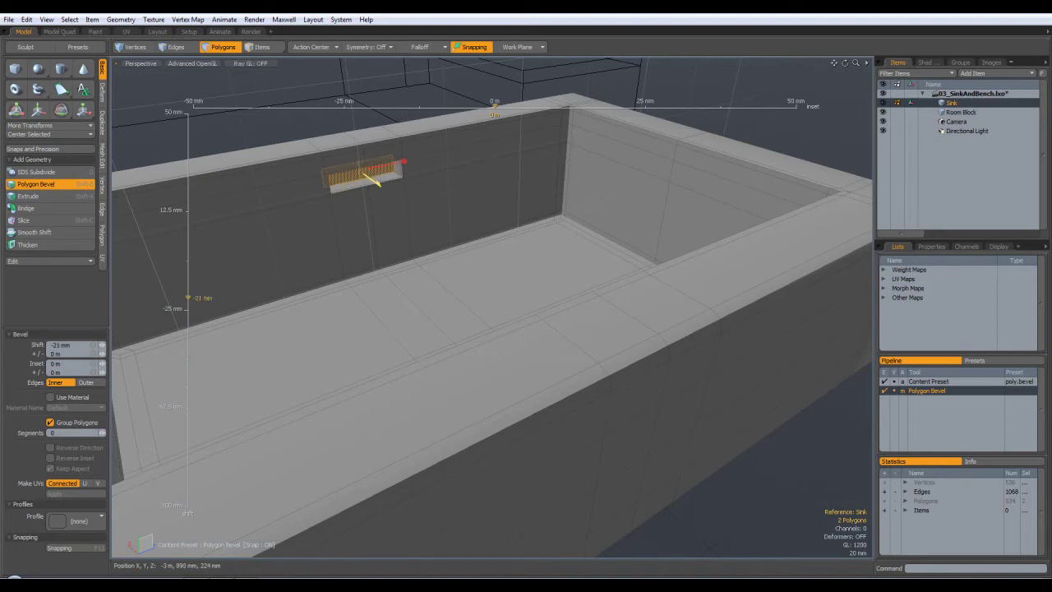
{"action": "left_click_drag", "start_coordinate": [385, 192], "coordinate": [555, 224], "text": "alt"}
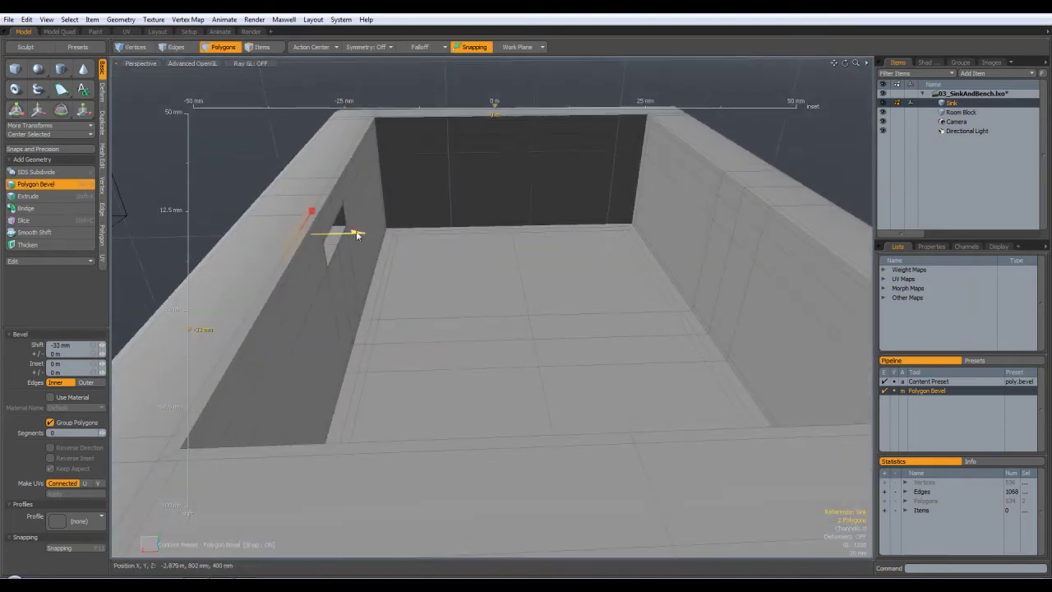
{"action": "left_click_drag", "start_coordinate": [355, 251], "coordinate": [407, 252], "text": "alt"}
Step: Add further Polygon Bevels at the back of the overflow slot, one shifted about 4 mm inward, and preview the subdivision smoothing
{"action": "left_click", "coordinate": [408, 251], "text": "shift"}
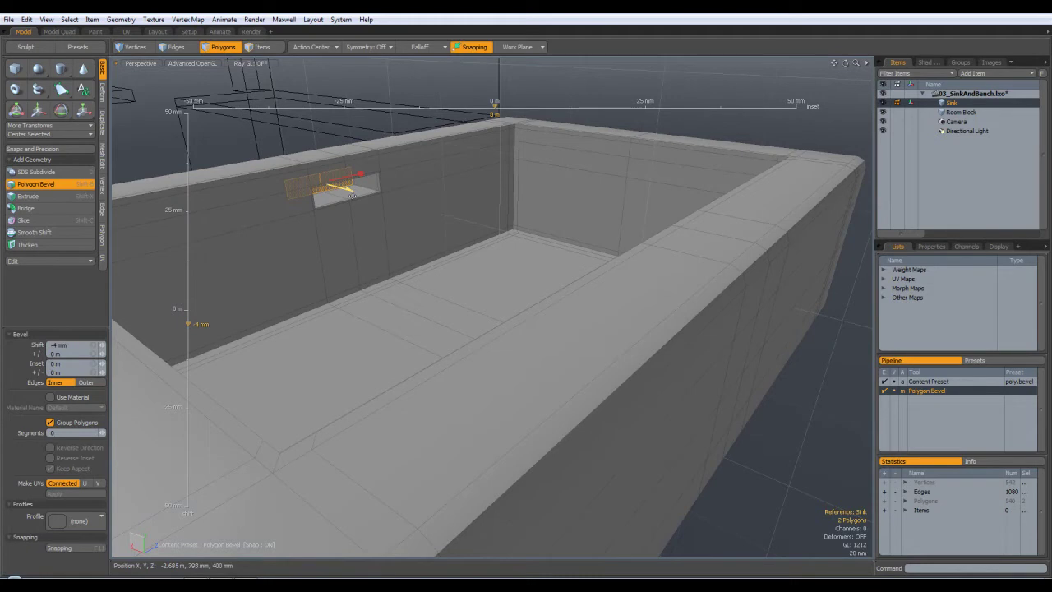
{"action": "left_click", "coordinate": [383, 191], "text": "shift"}
{"action": "key", "text": "space"}
{"action": "left_click", "coordinate": [481, 282]}
{"action": "key", "text": "Tab"}
{"action": "key", "text": "Tab"}
{"action": "left_click", "coordinate": [420, 80]}
{"action": "key", "text": "Tab"}
{"action": "left_click_drag", "start_coordinate": [419, 80], "coordinate": [642, 258], "text": "alt"}
Step: Select the edge loop running lengthwise through the sink's middle and edge-bevel it into two loops about 116 mm apart
{"action": "left_click", "coordinate": [191, 47]}
{"action": "double_click", "coordinate": [514, 242]}
{"action": "left_click_drag", "start_coordinate": [554, 323], "coordinate": [512, 271], "text": "alt"}
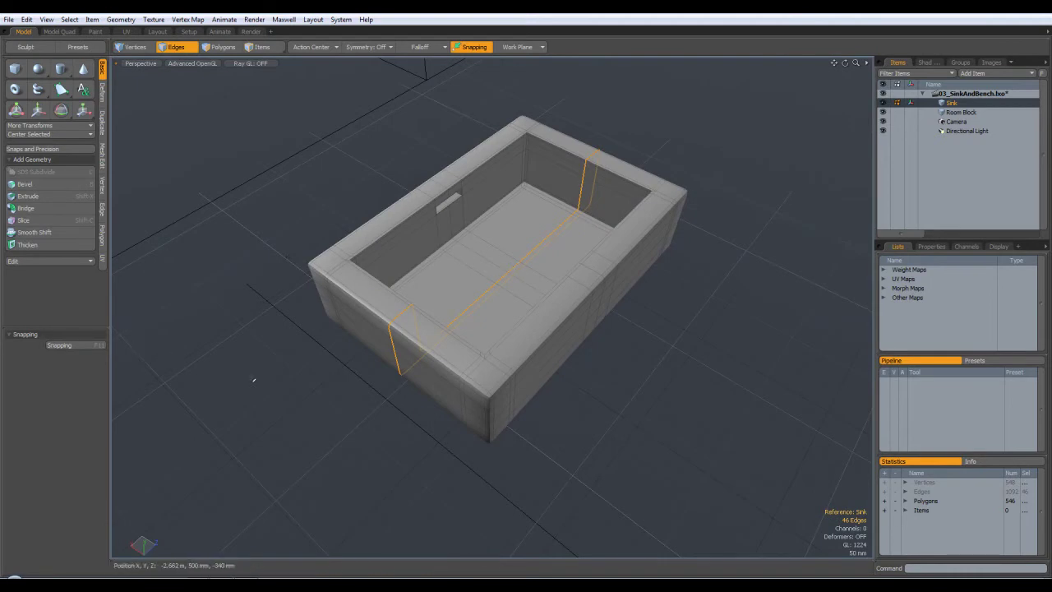
{"action": "key", "text": "b"}
{"action": "left_click", "coordinate": [732, 288]}
{"action": "left_click_drag", "start_coordinate": [512, 215], "coordinate": [564, 216]}
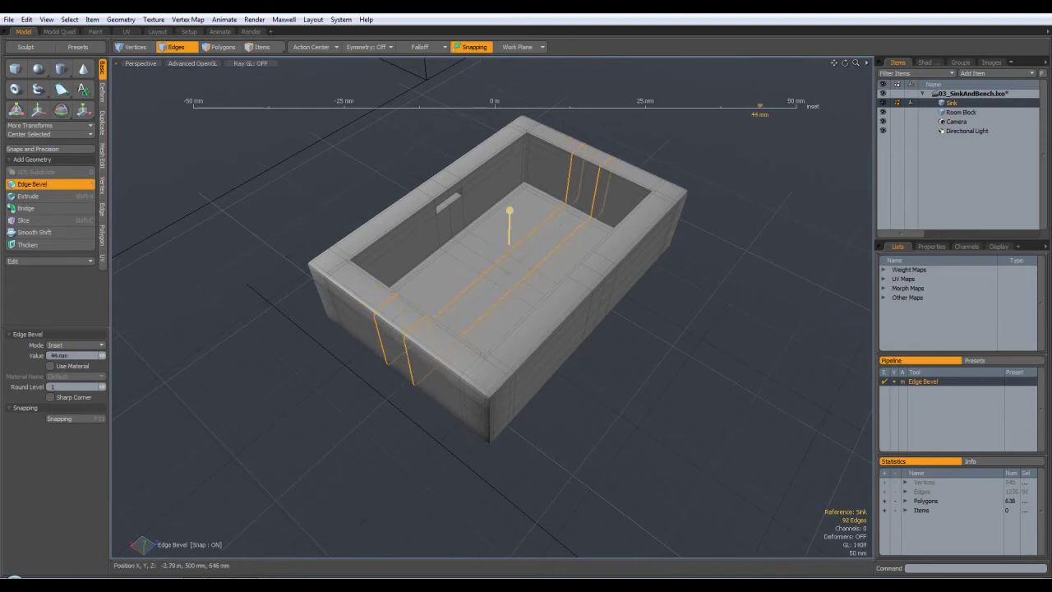
{"action": "left_click_drag", "start_coordinate": [441, 221], "coordinate": [507, 244], "text": "alt"}
{"action": "key", "text": "q"}
{"action": "left_click", "coordinate": [538, 285]}
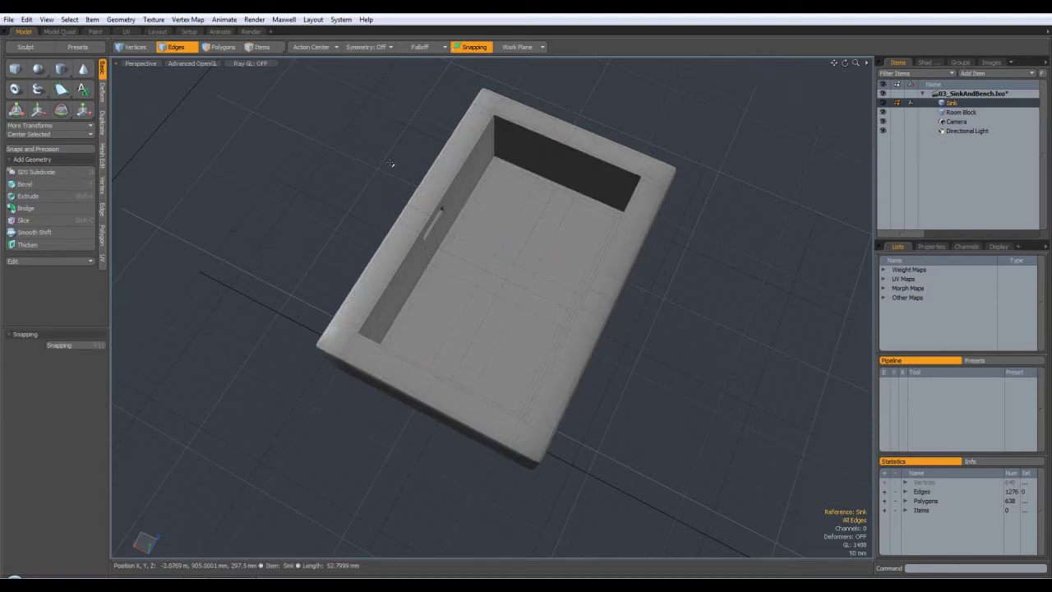
Step: Select the four polygons at the centre of the basin floor, inset them about 1.7 mm and bevel them about 4.4 mm downward
{"action": "left_click", "coordinate": [517, 276]}
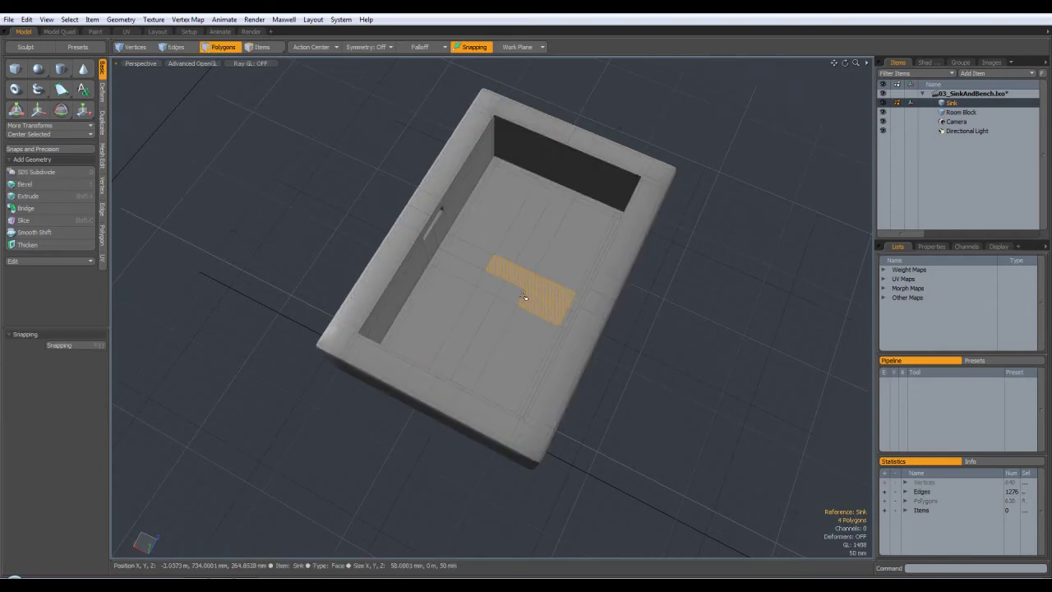
{"action": "mouse_move", "coordinate": [536, 277]}
{"action": "left_mouse_down"}
{"action": "mouse_move", "coordinate": [500, 276]}
{"action": "mouse_move", "coordinate": [510, 278]}
{"action": "left_mouse_up"}
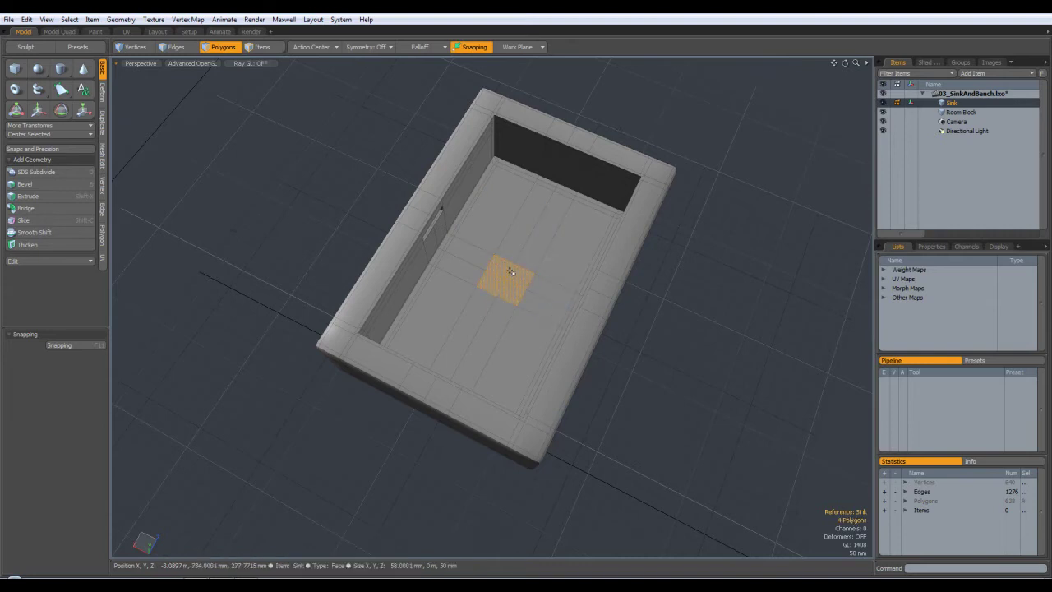
{"action": "key", "text": "Caps_Lock"}
{"action": "key", "text": "a"}
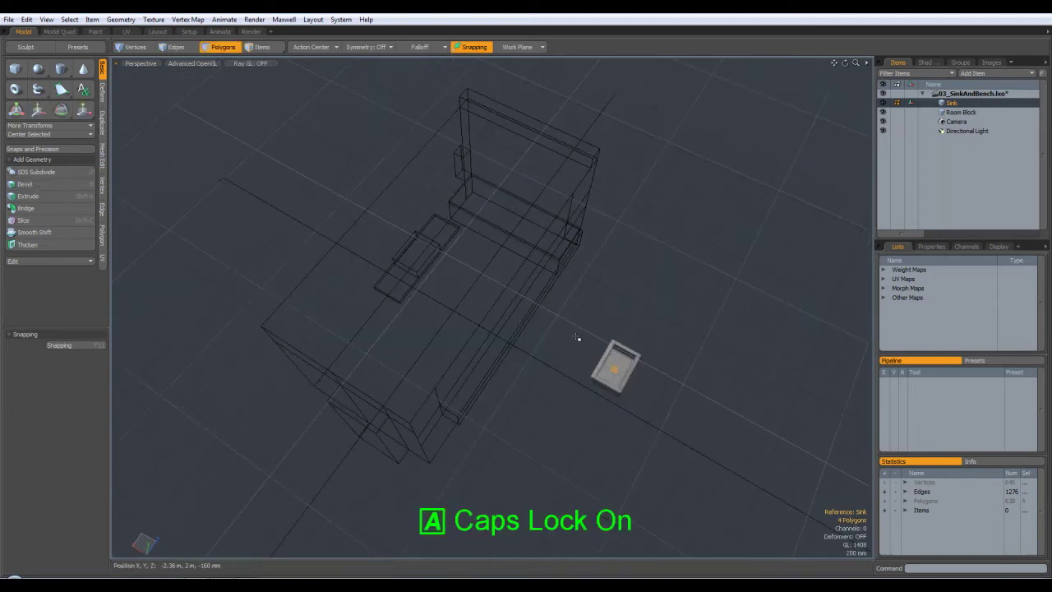
{"action": "key", "text": "Caps_Lock"}
{"action": "key", "text": "shift+a"}
{"action": "left_click_drag", "start_coordinate": [611, 353], "coordinate": [702, 376], "text": "alt"}
{"action": "scroll", "coordinate": [705, 356], "scroll_direction": "down", "scroll_amount": 5}
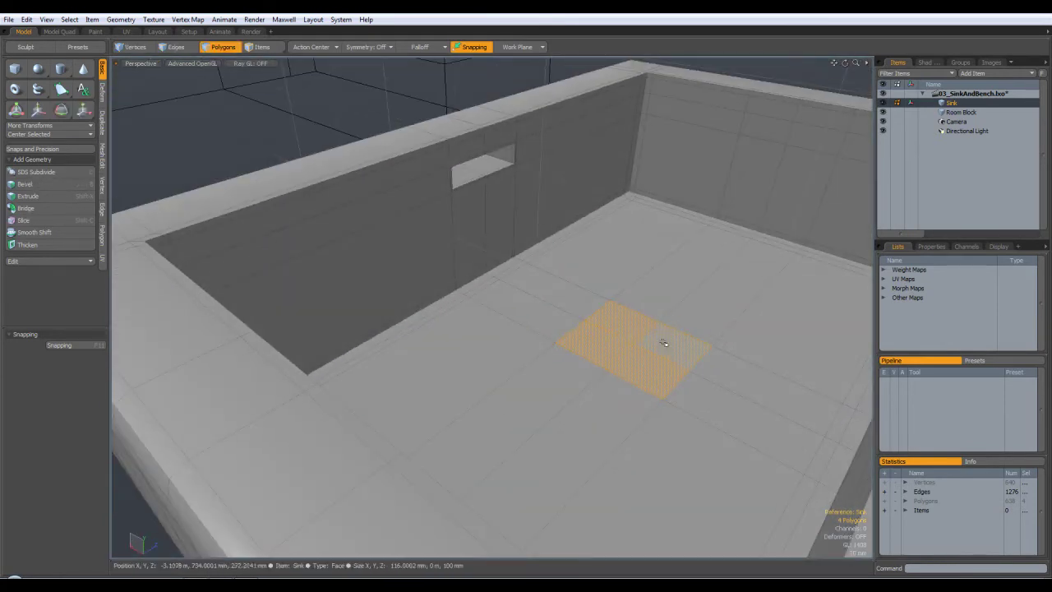
{"action": "left_click_drag", "start_coordinate": [688, 356], "coordinate": [624, 344], "text": "alt+shift"}
{"action": "key", "text": "b"}
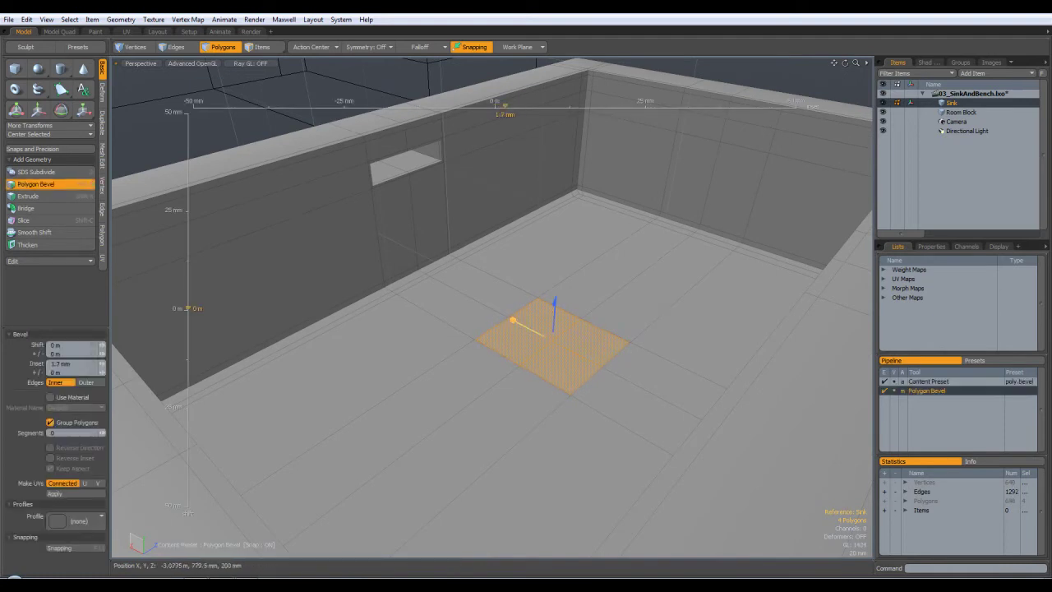
{"action": "left_click", "coordinate": [528, 332]}
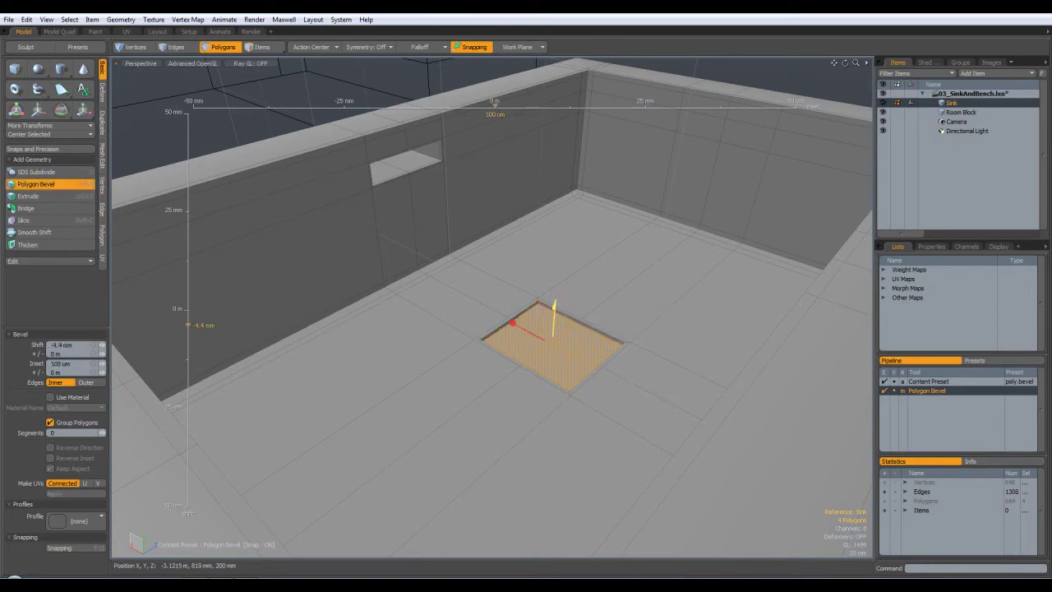
Step: Deepen the drain recess with further Polygon Bevels, including a 1.5 mm downward shift and an inset of about 6.3 mm at its base
{"action": "left_click_drag", "start_coordinate": [625, 316], "coordinate": [596, 355], "text": "alt"}
{"action": "left_click", "coordinate": [591, 273]}
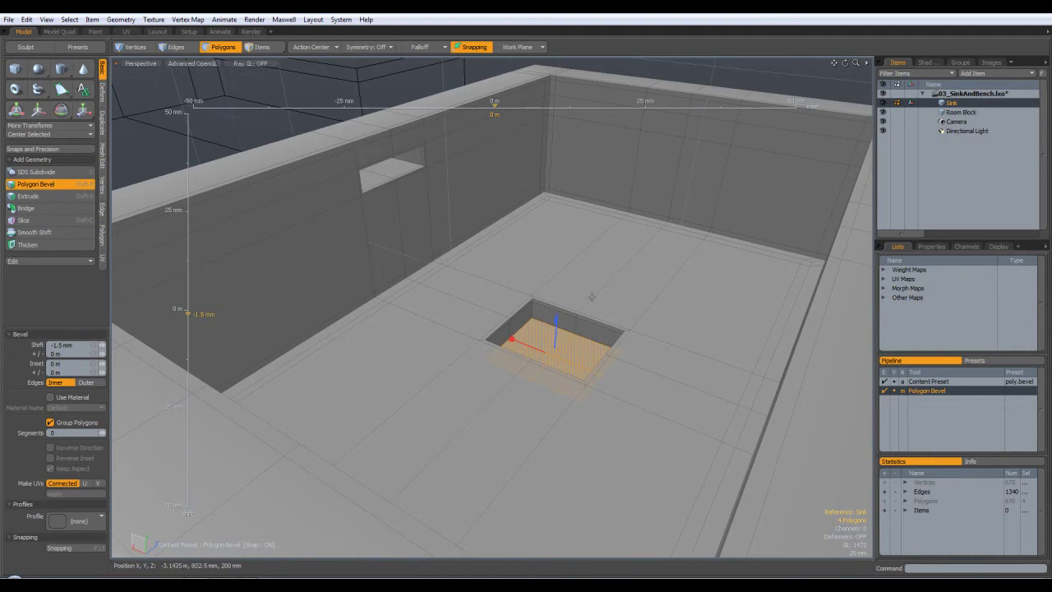
{"action": "left_click", "coordinate": [558, 329]}
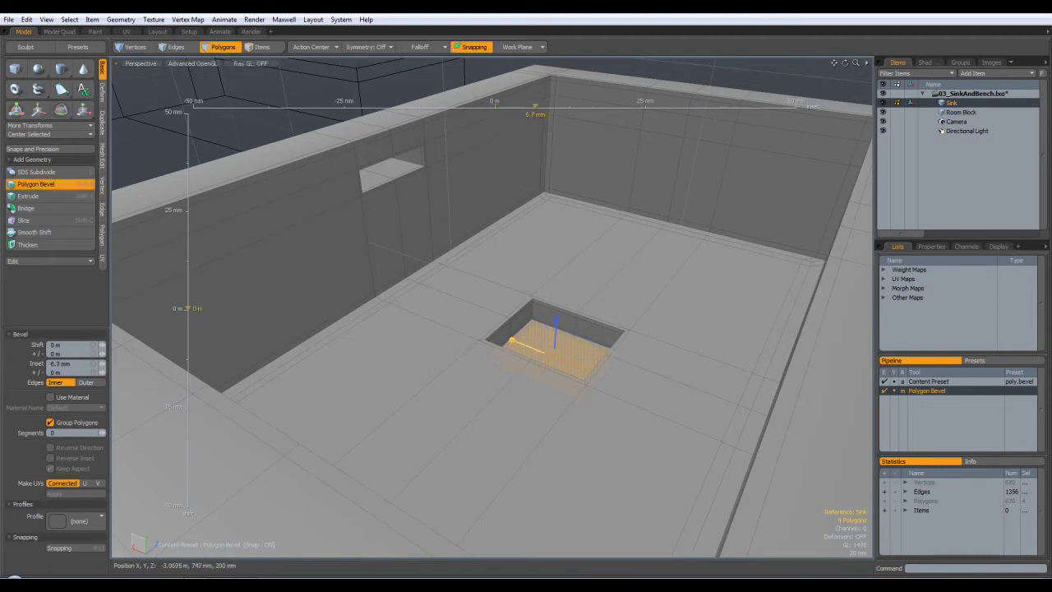
{"action": "key", "text": "space"}
{"action": "left_click", "coordinate": [432, 419]}
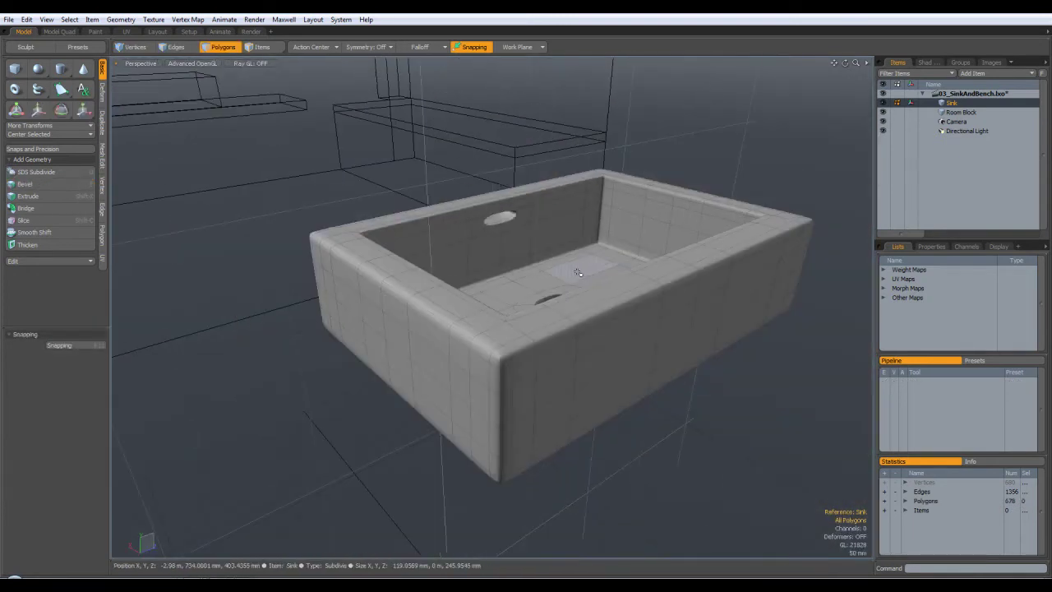
Step: Inspect the sink's drain and overflow recesses from several angles, with and without subdivision smoothing
{"action": "left_click_drag", "start_coordinate": [578, 273], "coordinate": [571, 318], "text": "alt"}
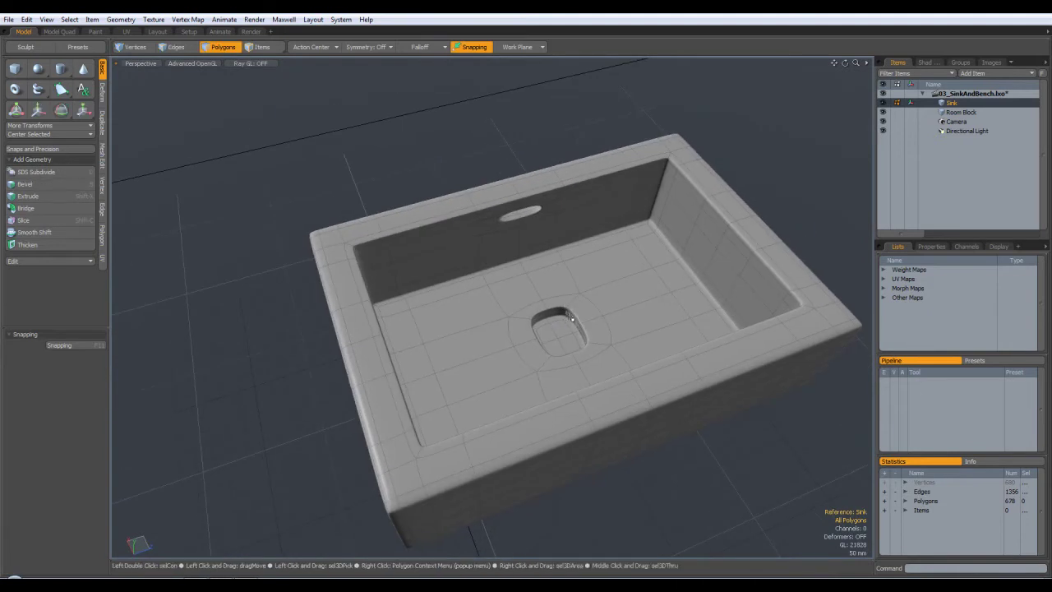
{"action": "key", "text": "Tab"}
{"action": "left_click_drag", "start_coordinate": [594, 329], "coordinate": [673, 382], "text": "alt"}
{"action": "key", "text": "Tab"}
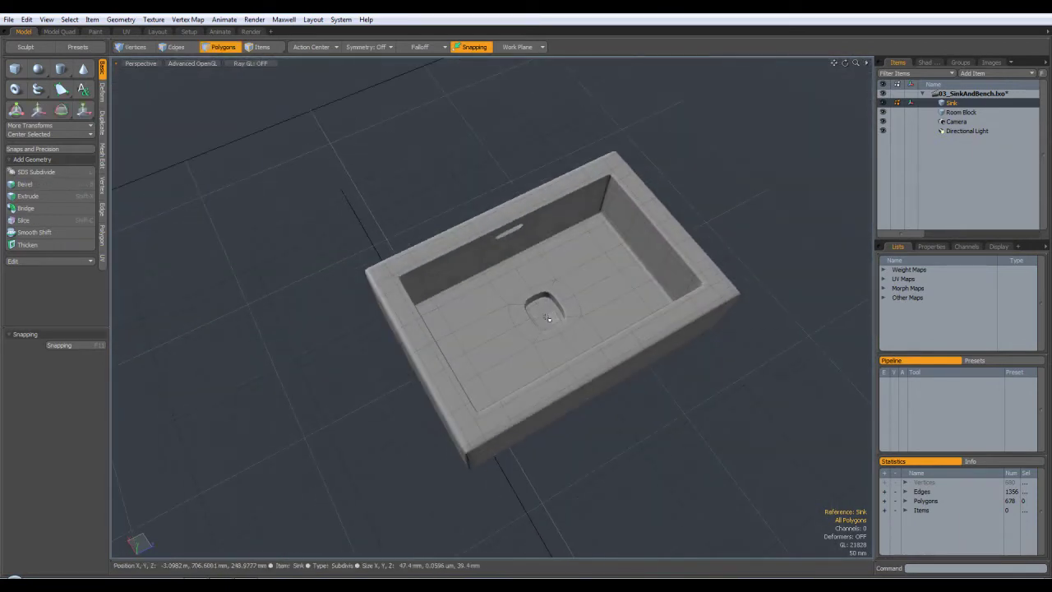
{"action": "left_click_drag", "start_coordinate": [578, 351], "coordinate": [614, 353], "text": "alt"}
{"action": "left_click_drag", "start_coordinate": [578, 413], "coordinate": [767, 286], "text": "alt"}
{"action": "left_click_drag", "start_coordinate": [775, 177], "coordinate": [707, 213], "text": "alt"}
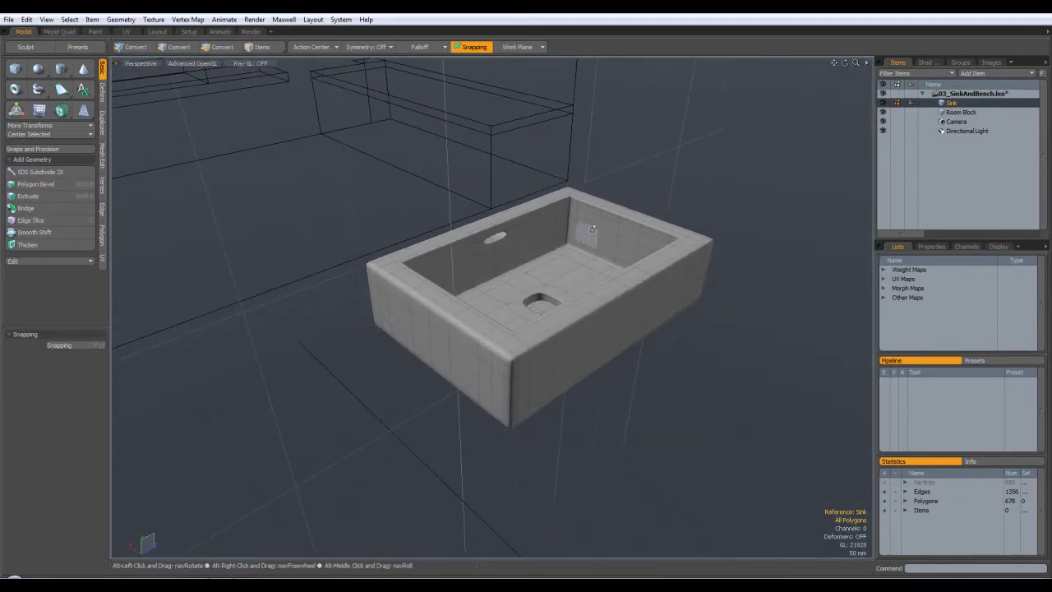
{"action": "left_click_drag", "start_coordinate": [587, 236], "coordinate": [615, 289], "text": "alt"}
Step: Select all the sink's polygons and move them about 4.04 m in X and 37.5 mm in Z onto the bench in the top view
{"action": "left_click", "coordinate": [226, 46]}
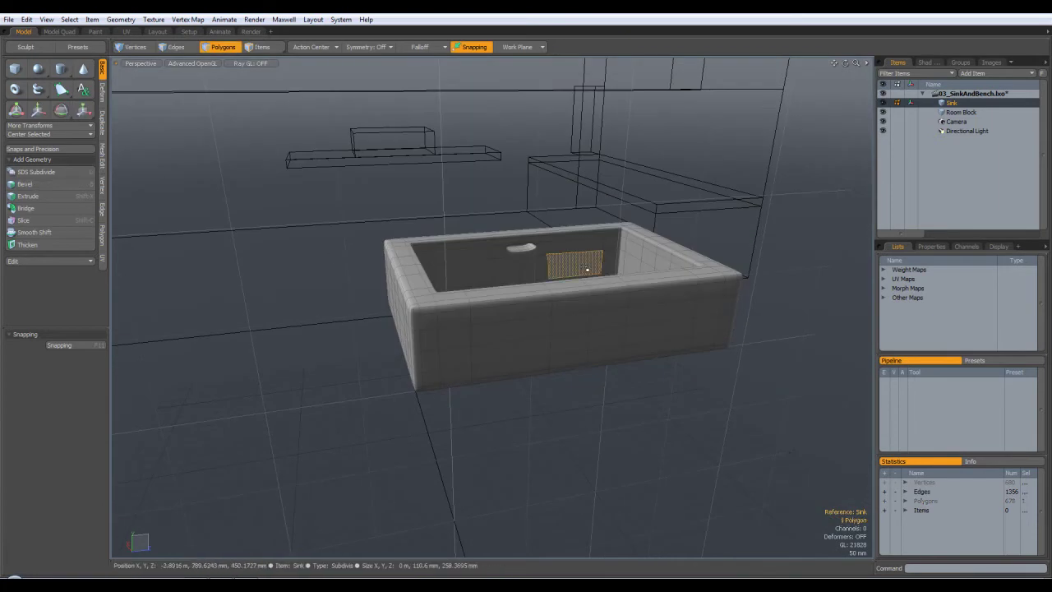
{"action": "double_click", "coordinate": [586, 268]}
{"action": "left_click", "coordinate": [895, 501]}
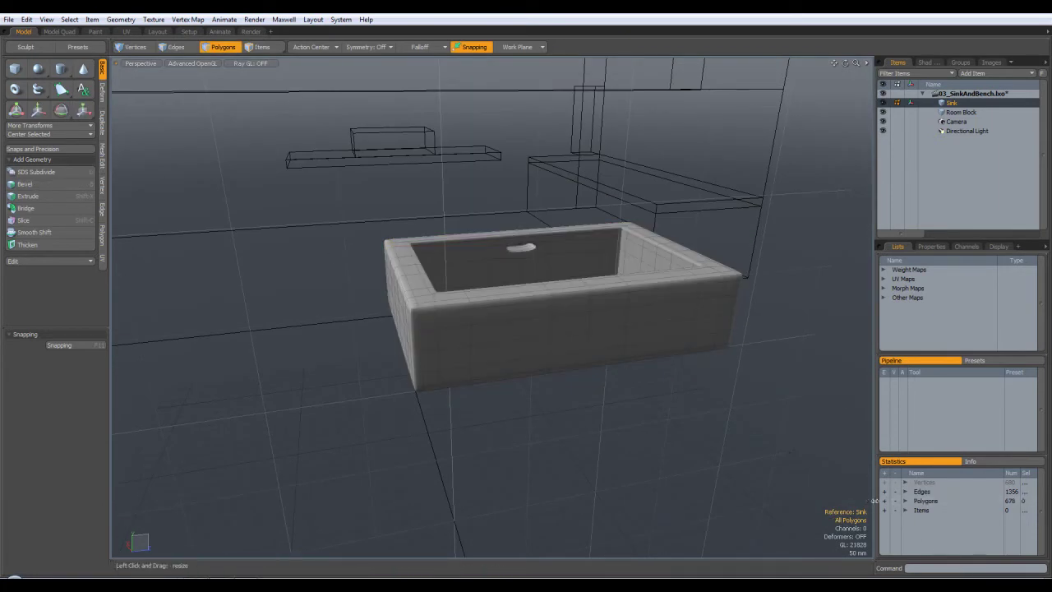
{"action": "left_click", "coordinate": [886, 501]}
{"action": "left_click_drag", "start_coordinate": [769, 242], "coordinate": [660, 259], "text": "alt"}
{"action": "key", "text": "KP_1"}
{"action": "left_click_drag", "start_coordinate": [629, 379], "coordinate": [647, 263], "text": "alt"}
{"action": "scroll", "coordinate": [651, 263], "scroll_direction": "down", "scroll_amount": 5}
{"action": "key", "text": "w"}
{"action": "left_click_drag", "start_coordinate": [669, 307], "coordinate": [755, 263], "text": "alt"}
{"action": "left_click_drag", "start_coordinate": [782, 308], "coordinate": [641, 281], "text": "alt"}
{"action": "key", "text": "3"}
{"action": "scroll", "coordinate": [635, 227], "scroll_direction": "up", "scroll_amount": 2}
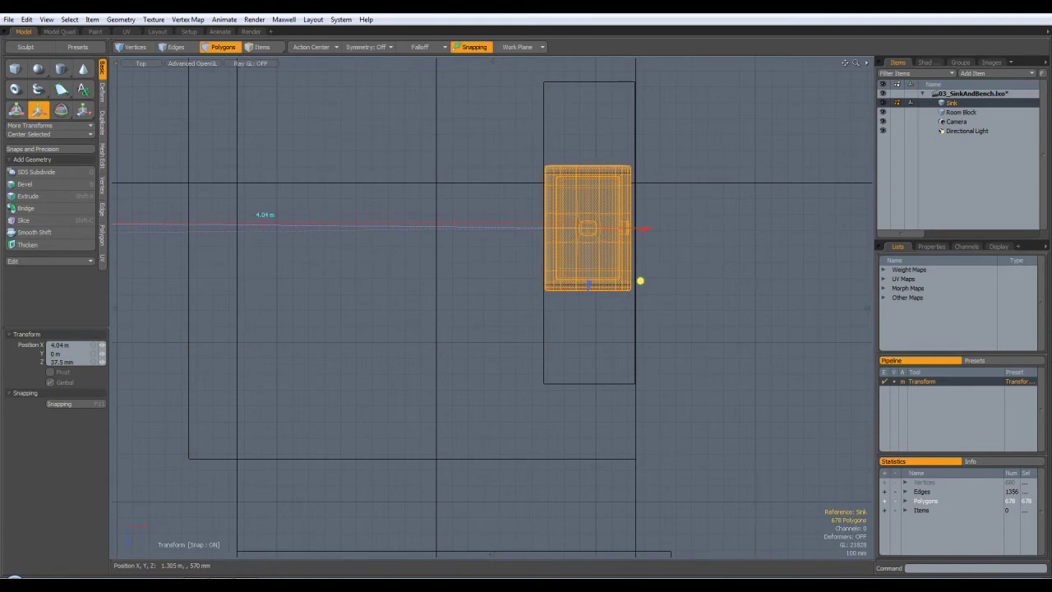
Step: Fine-tune the sink's position so its front edge lines up with the bench's front edge, and clear the selection
{"action": "scroll", "coordinate": [641, 281], "scroll_direction": "up", "scroll_amount": 6}
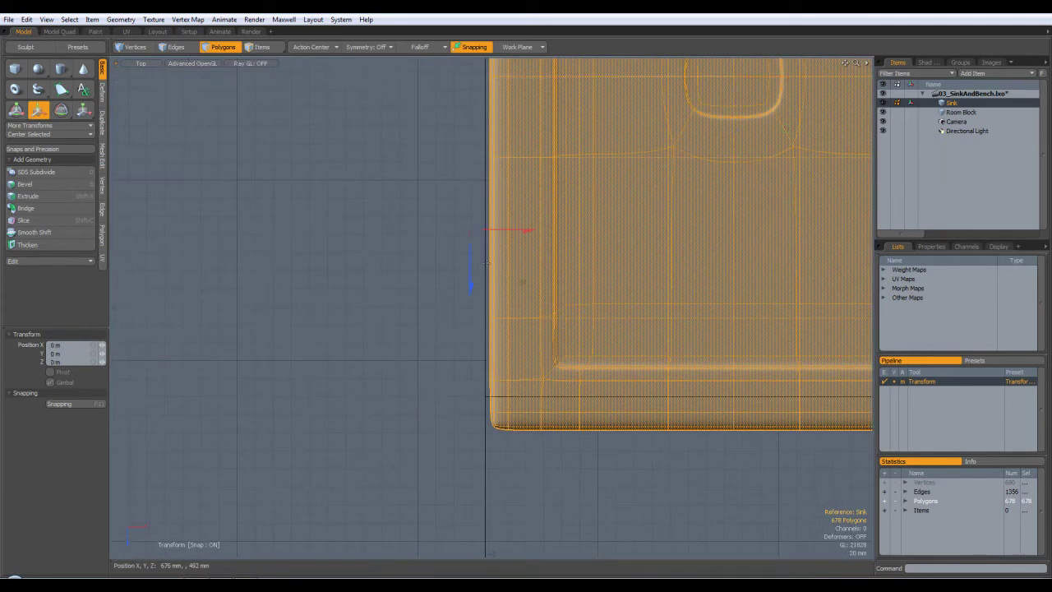
{"action": "scroll", "coordinate": [481, 254], "scroll_direction": "up", "scroll_amount": 3}
{"action": "left_click_drag", "start_coordinate": [427, 177], "coordinate": [402, 178]}
{"action": "left_click_drag", "start_coordinate": [403, 223], "coordinate": [402, 223]}
{"action": "key", "text": "space"}
{"action": "left_click", "coordinate": [360, 277]}
Step: Check in the perspective and front views how the sink rests on the bench top and lines up with its edge
{"action": "key", "text": "ctrl+space"}
{"action": "left_click", "coordinate": [461, 282]}
{"action": "left_click_drag", "start_coordinate": [582, 291], "coordinate": [628, 255], "text": "alt"}
{"action": "left_click_drag", "start_coordinate": [592, 264], "coordinate": [378, 263], "text": "alt"}
{"action": "key", "text": "3"}
{"action": "key", "text": "KP_1"}
{"action": "left_click_drag", "start_coordinate": [479, 461], "coordinate": [456, 380], "text": "alt+shift"}
{"action": "scroll", "coordinate": [454, 379], "scroll_direction": "up", "scroll_amount": 2}
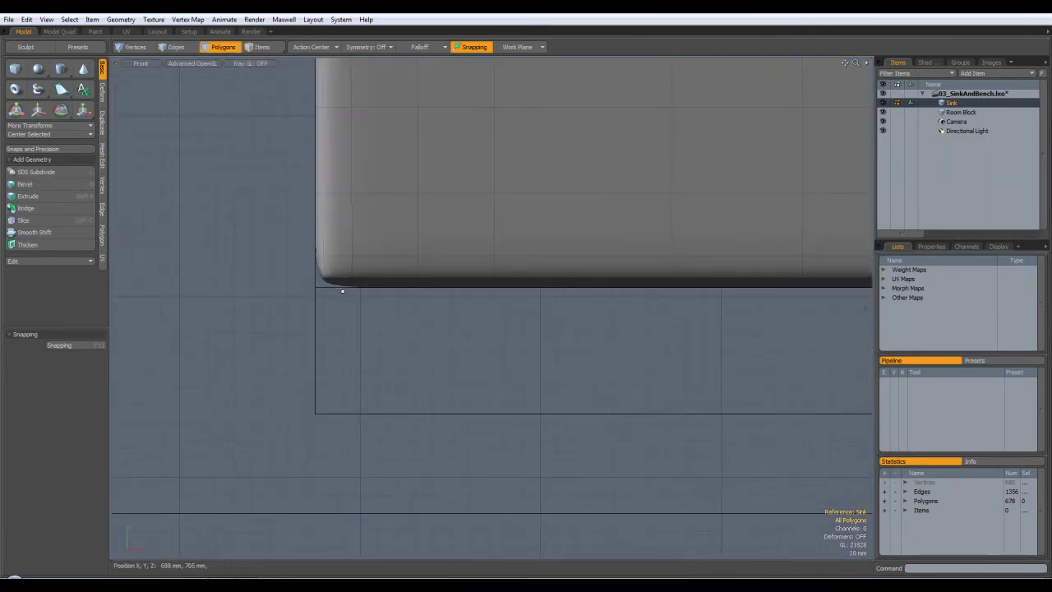
{"action": "scroll", "coordinate": [423, 304], "scroll_direction": "down", "scroll_amount": 3}
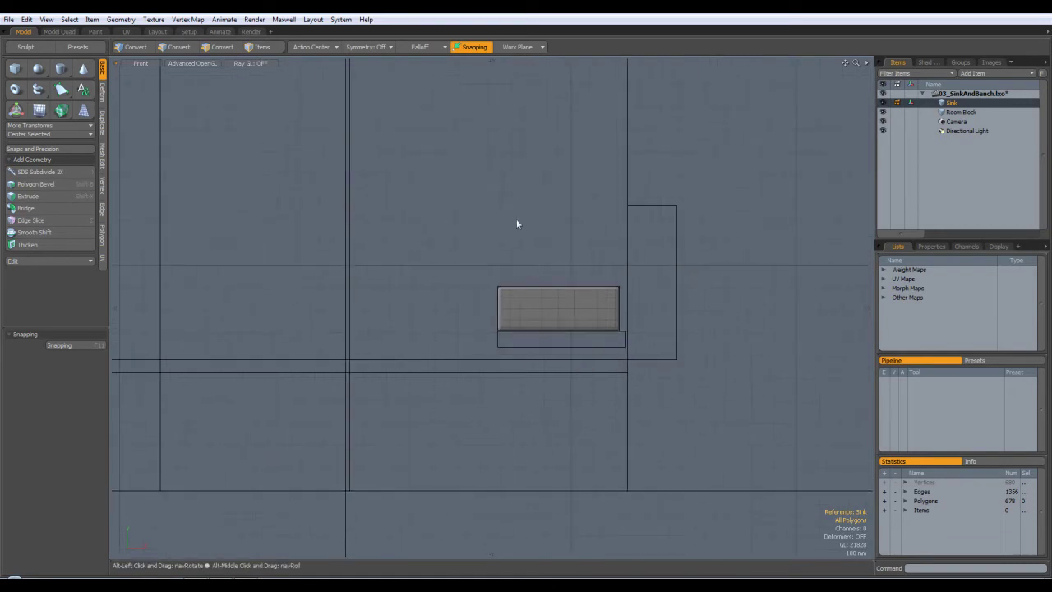
Step: Activate the Room Block item in the perspective view and delete the placeholder sink box from it
{"action": "key", "text": "ctrl+space"}
{"action": "left_click", "coordinate": [537, 210]}
{"action": "left_click_drag", "start_coordinate": [536, 209], "coordinate": [758, 143], "text": "alt"}
{"action": "left_click", "coordinate": [958, 112]}
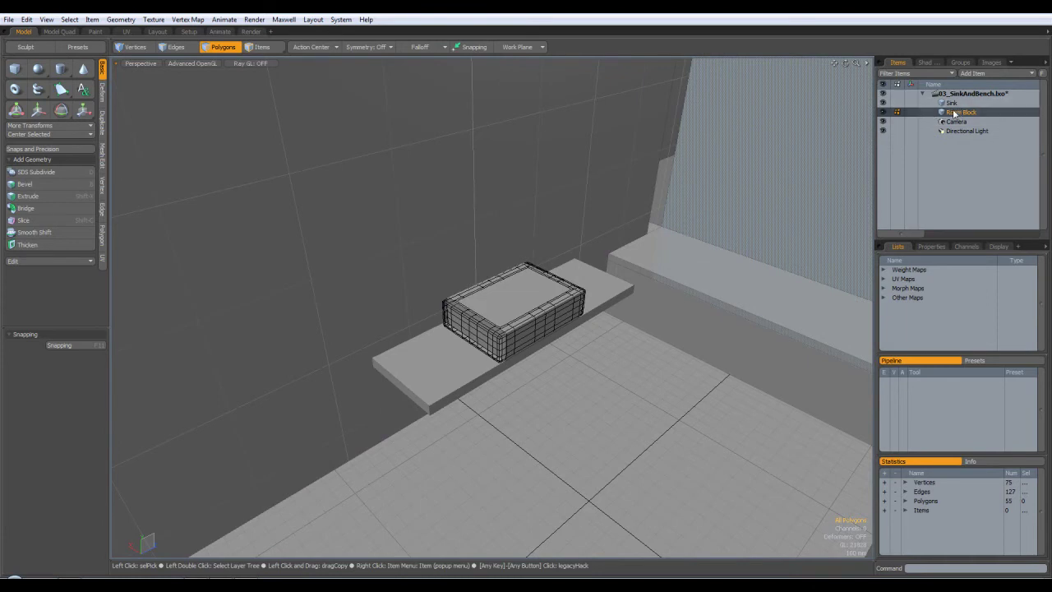
{"action": "double_click", "coordinate": [520, 303]}
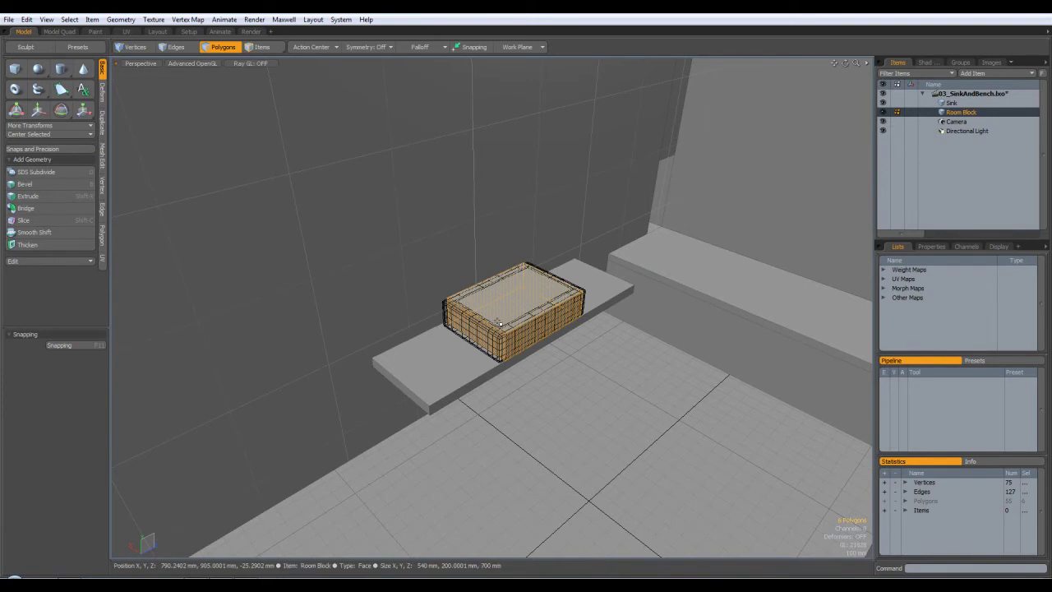
{"action": "key", "text": "Delete"}
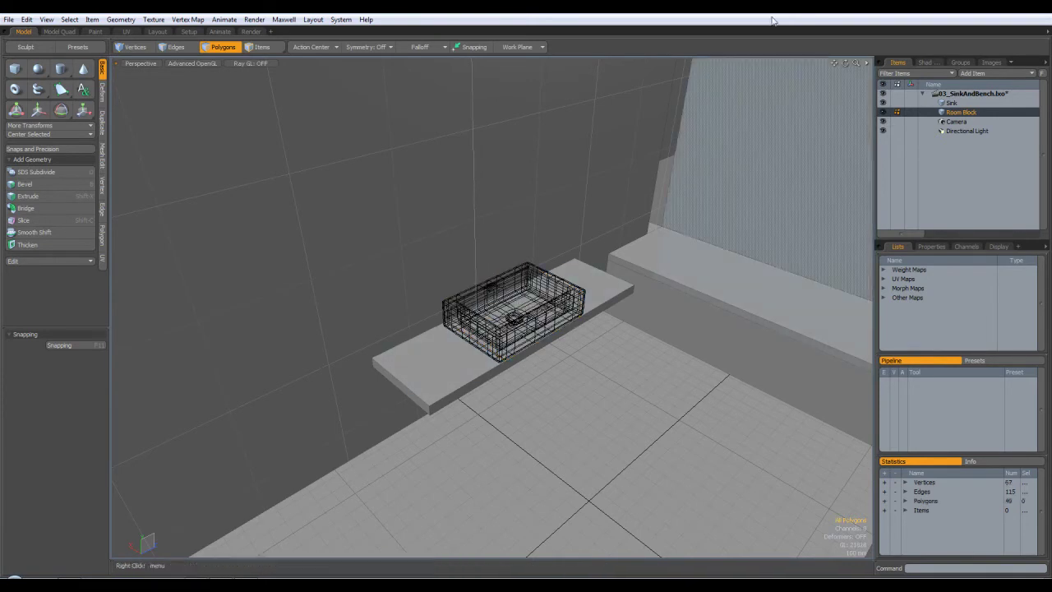
Step: Switch between the Sink and Room Block items and inspect the sink's placement on the bench against the wall
{"action": "left_click", "coordinate": [951, 103]}
{"action": "left_click_drag", "start_coordinate": [664, 270], "coordinate": [751, 239], "text": "alt"}
{"action": "left_click", "coordinate": [975, 113]}
{"action": "left_click_drag", "start_coordinate": [736, 284], "coordinate": [562, 284], "text": "alt"}
{"action": "key", "text": "3"}
Step: Select the whole sink mesh and move it 30 mm in X towards the wall in the top view
{"action": "left_click", "coordinate": [561, 283]}
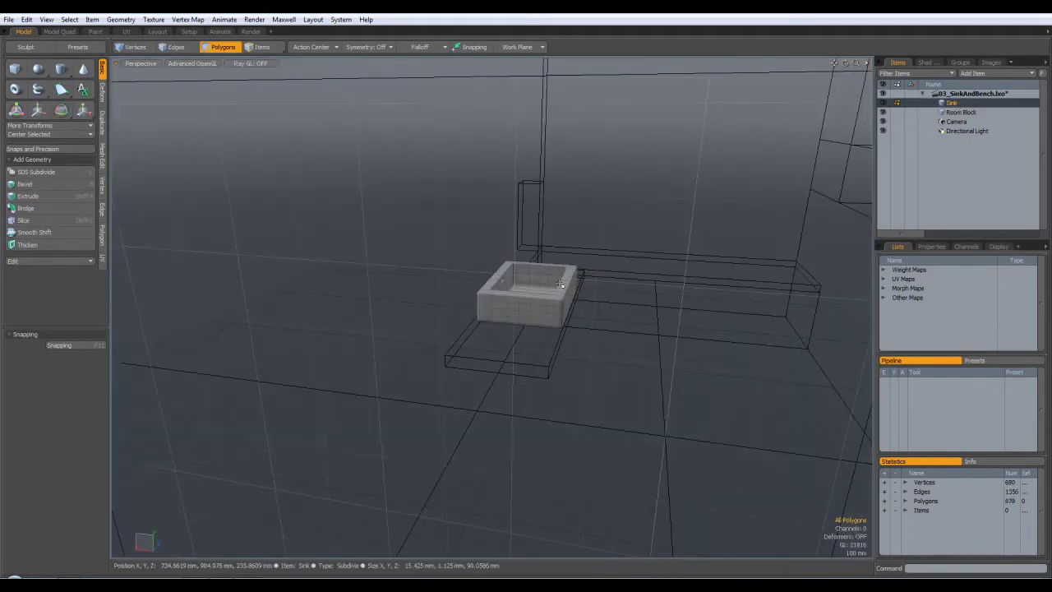
{"action": "double_click", "coordinate": [562, 284]}
{"action": "key", "text": "shift+a"}
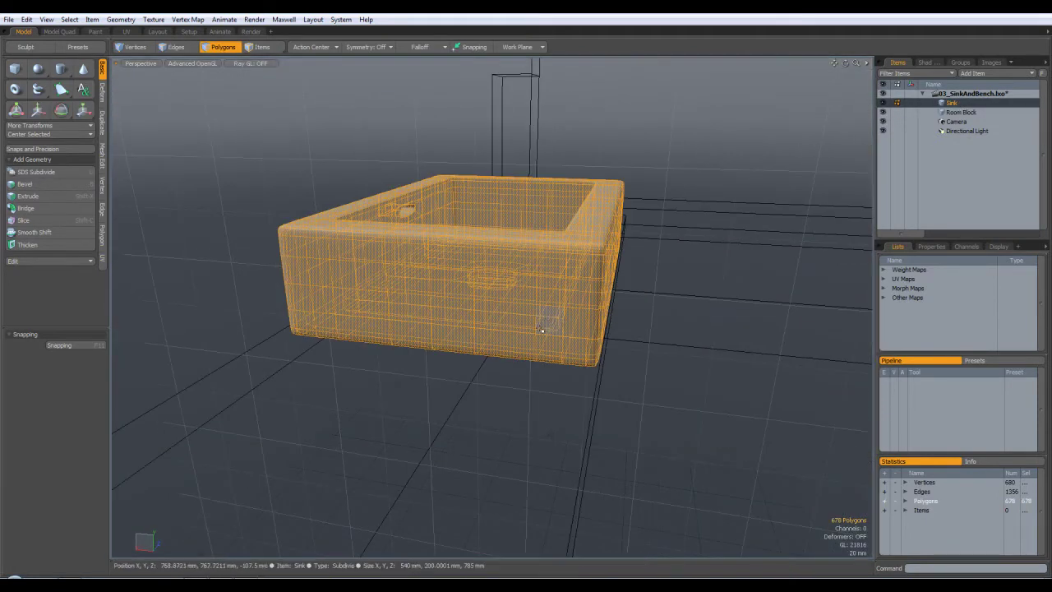
{"action": "key", "text": "KP_1"}
{"action": "left_click_drag", "start_coordinate": [530, 330], "coordinate": [495, 268], "text": "alt+shift"}
{"action": "key", "text": "y"}
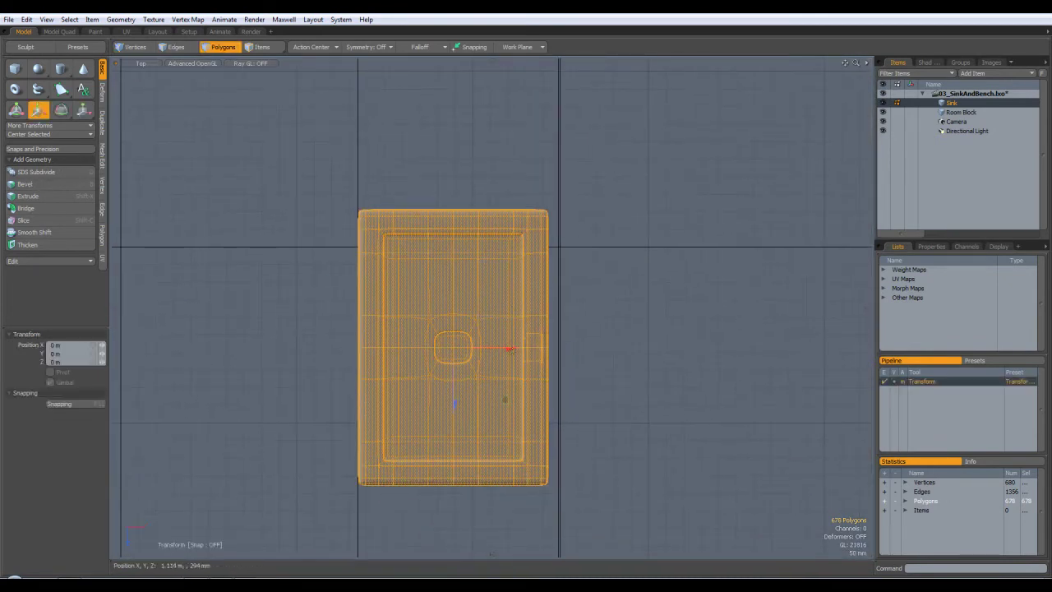
{"action": "left_click_drag", "start_coordinate": [512, 349], "coordinate": [521, 348]}
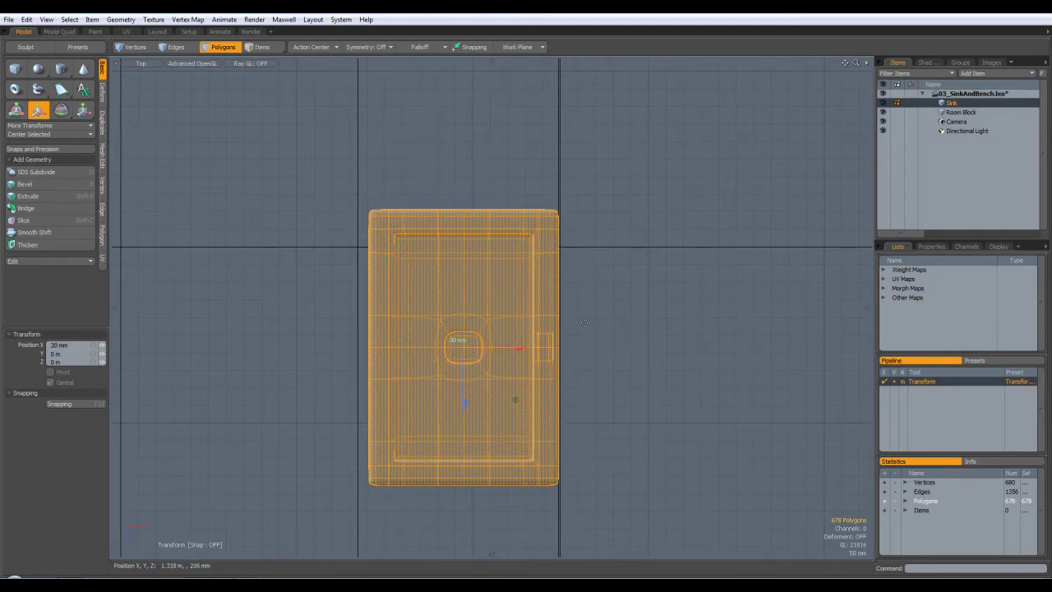
Step: Finish the sink move, clear the selection and make the Room Block item active
{"action": "key", "text": "space"}
{"action": "left_click", "coordinate": [731, 164]}
{"action": "left_click", "coordinate": [970, 113]}
{"action": "left_click_drag", "start_coordinate": [693, 264], "coordinate": [715, 233], "text": "alt"}
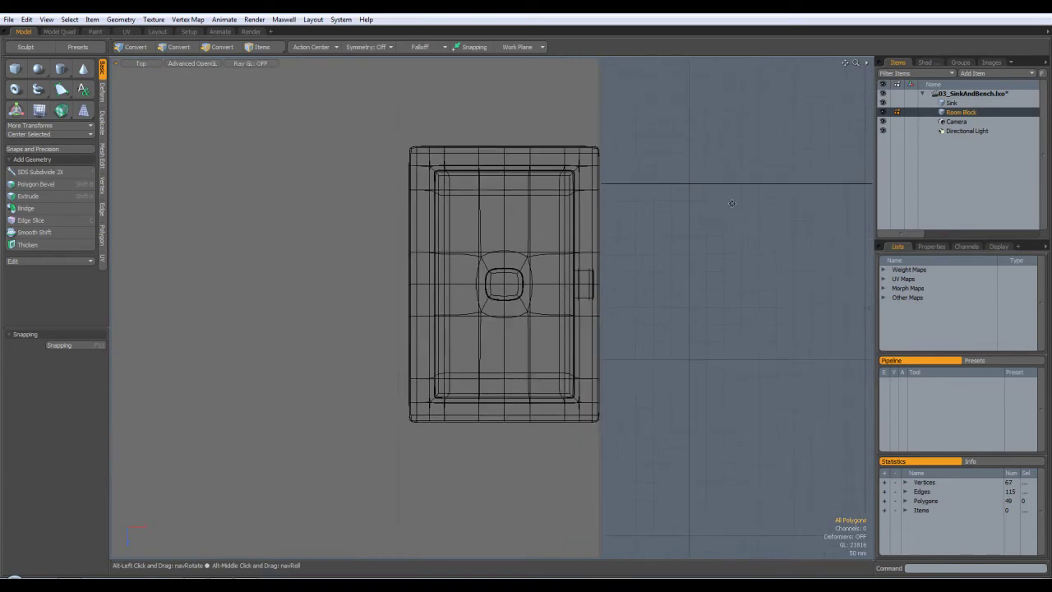
Step: Select the bench's front face and move it 30 mm in X to line up with the sink's front edge
{"action": "key", "text": "3"}
{"action": "key", "text": "ctrl+space"}
{"action": "left_click", "coordinate": [712, 283]}
{"action": "left_click_drag", "start_coordinate": [712, 283], "coordinate": [674, 349], "text": "alt"}
{"action": "left_click", "coordinate": [582, 351]}
{"action": "key", "text": "w"}
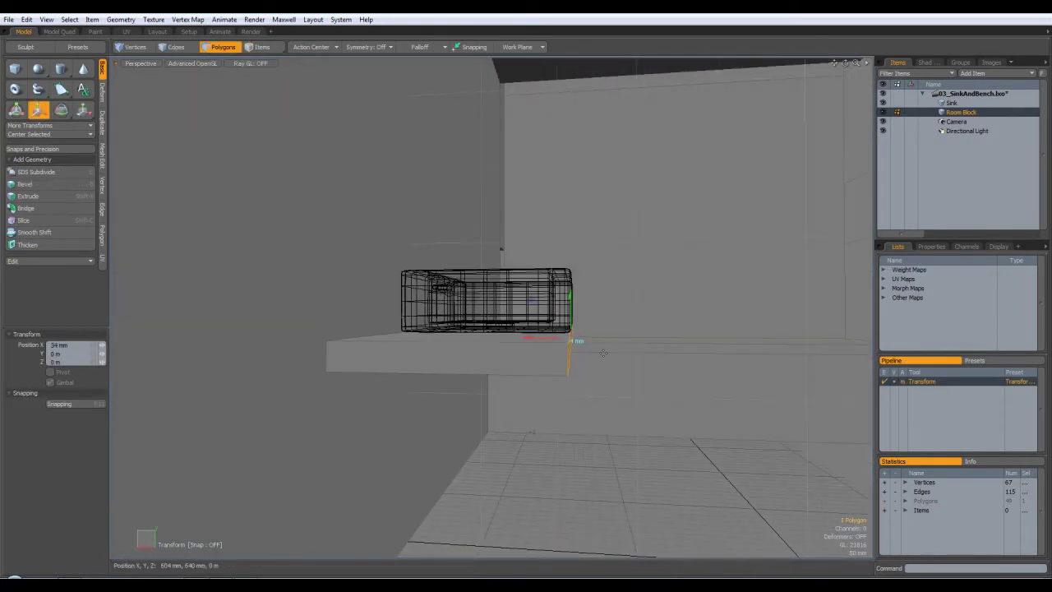
{"action": "key", "text": "KP_4"}
{"action": "key", "text": "KP_2"}
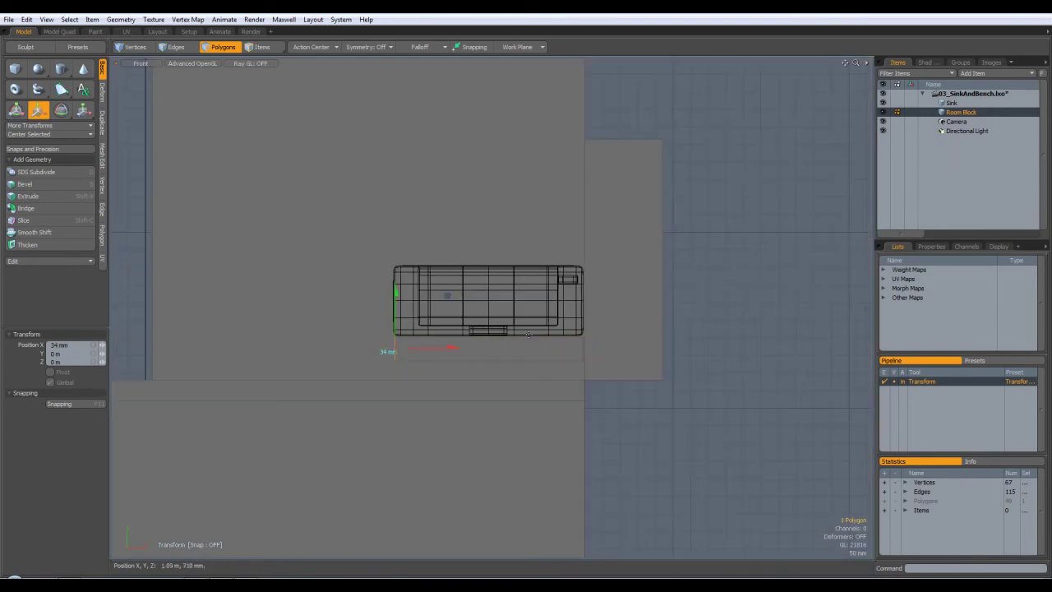
{"action": "scroll", "coordinate": [380, 348], "scroll_direction": "up", "scroll_amount": 3}
{"action": "left_click_drag", "start_coordinate": [450, 342], "coordinate": [446, 342]}
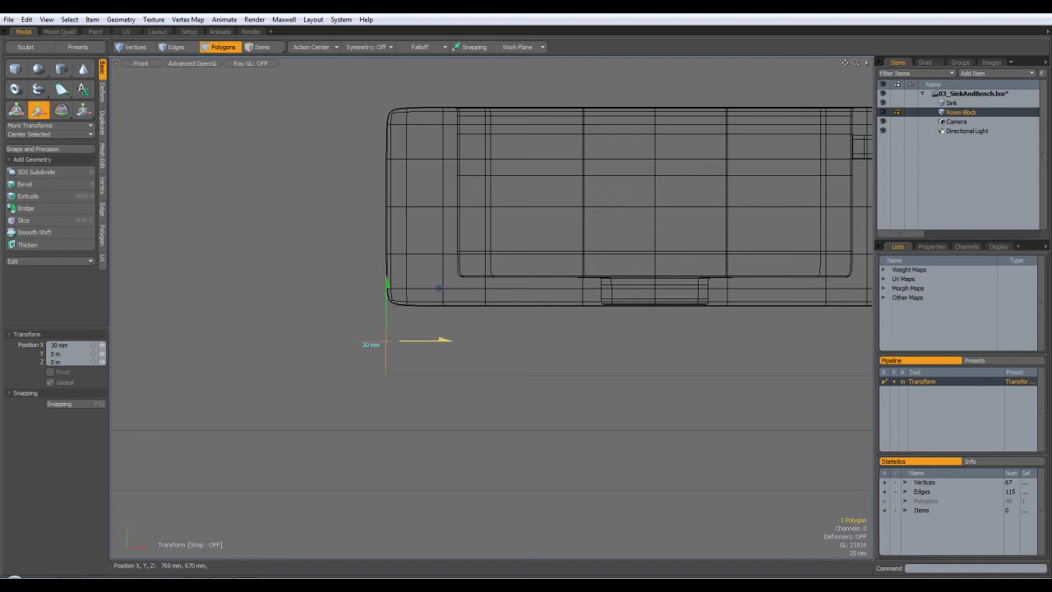
{"action": "key", "text": "space"}
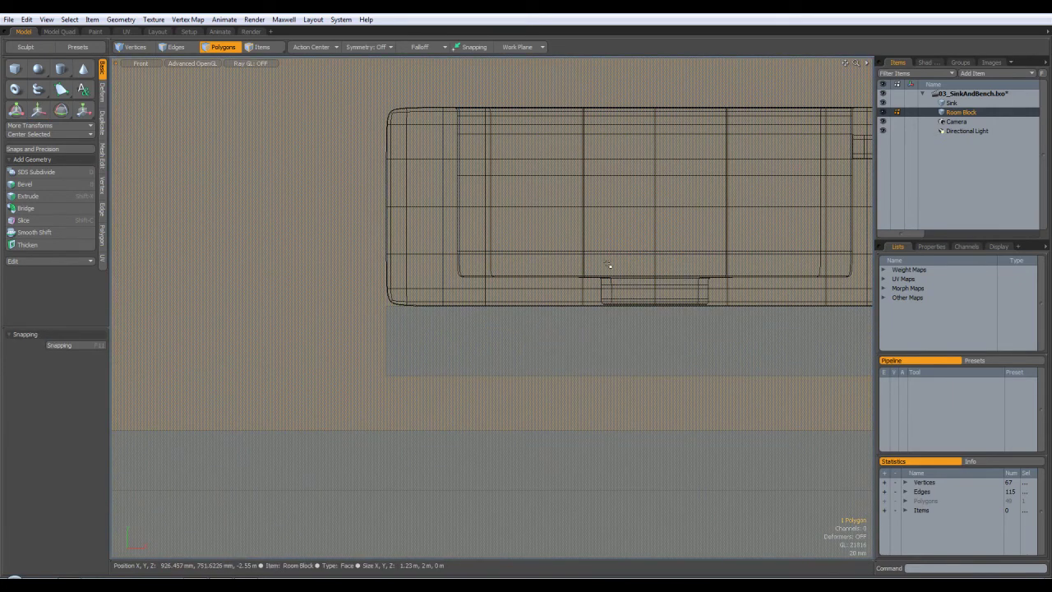
Step: Select all connected polygons of the bench under the sink and cut them from the Room Block item
{"action": "key", "text": "ctrl+space"}
{"action": "left_click", "coordinate": [655, 260]}
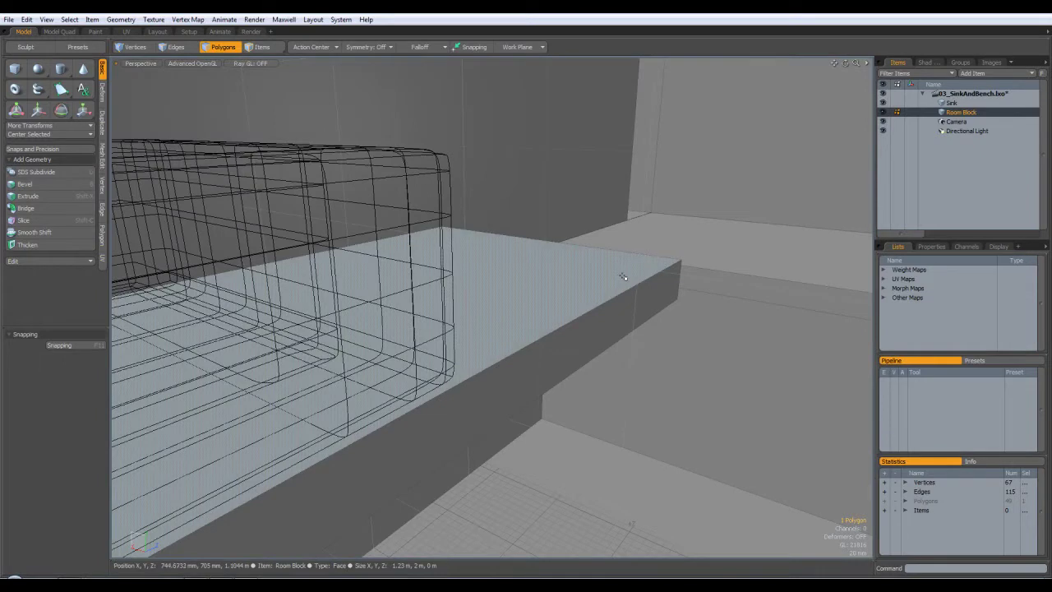
{"action": "left_click_drag", "start_coordinate": [623, 277], "coordinate": [716, 243], "text": "alt"}
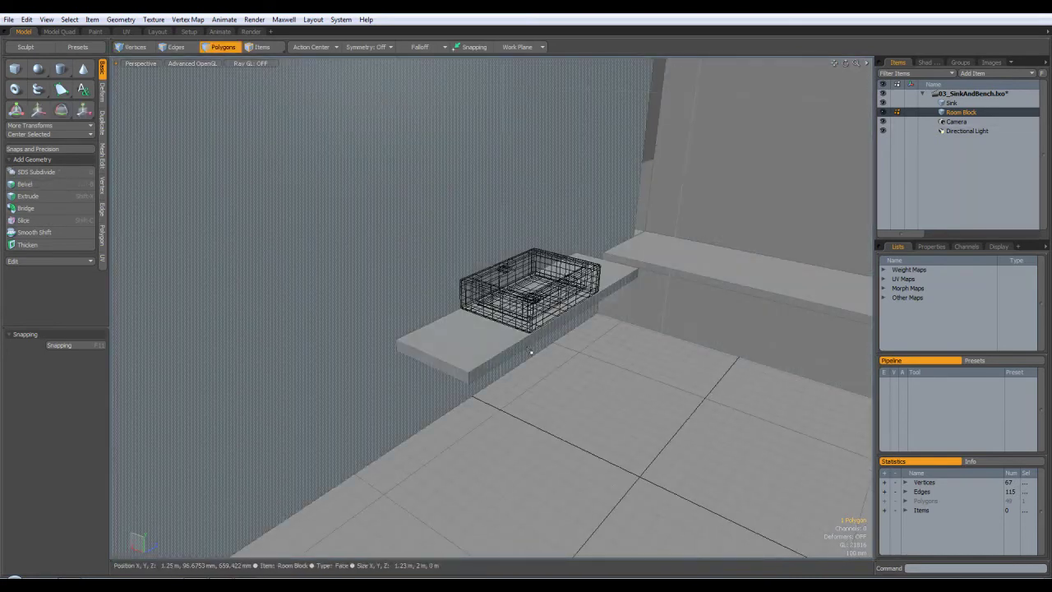
{"action": "double_click", "coordinate": [486, 349]}
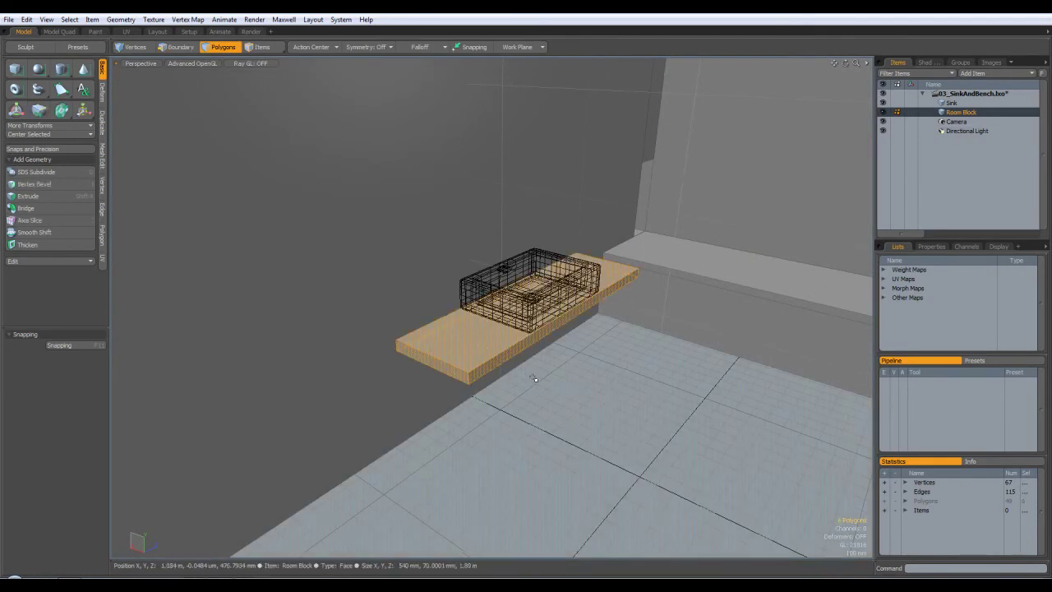
{"action": "key", "text": "Delete"}
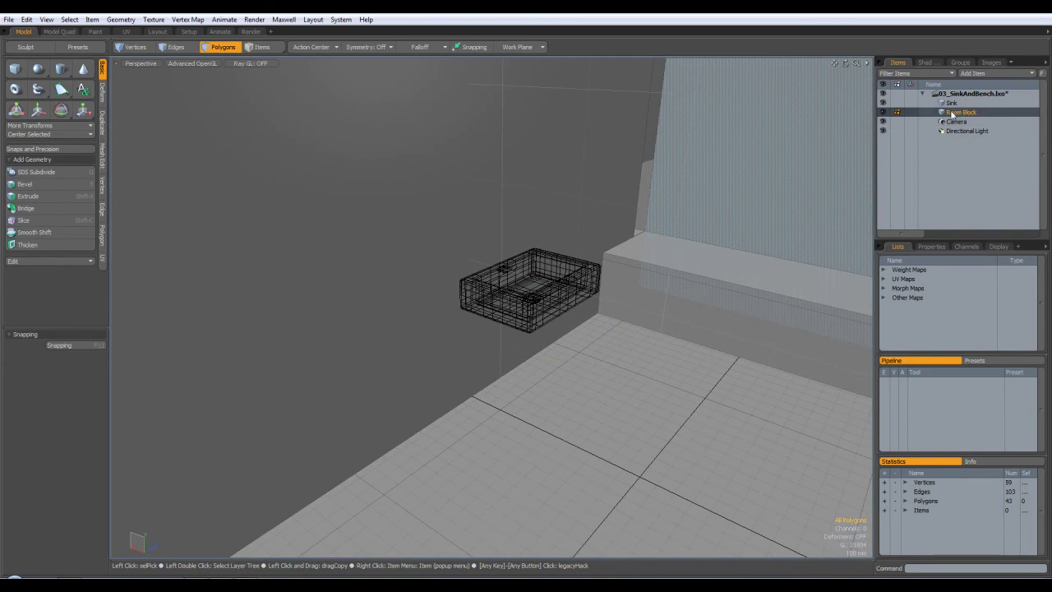
Step: Paste the bench into a new mesh item and name that item Sink Bench
{"action": "left_click", "coordinate": [972, 73]}
{"action": "left_click", "coordinate": [970, 101]}
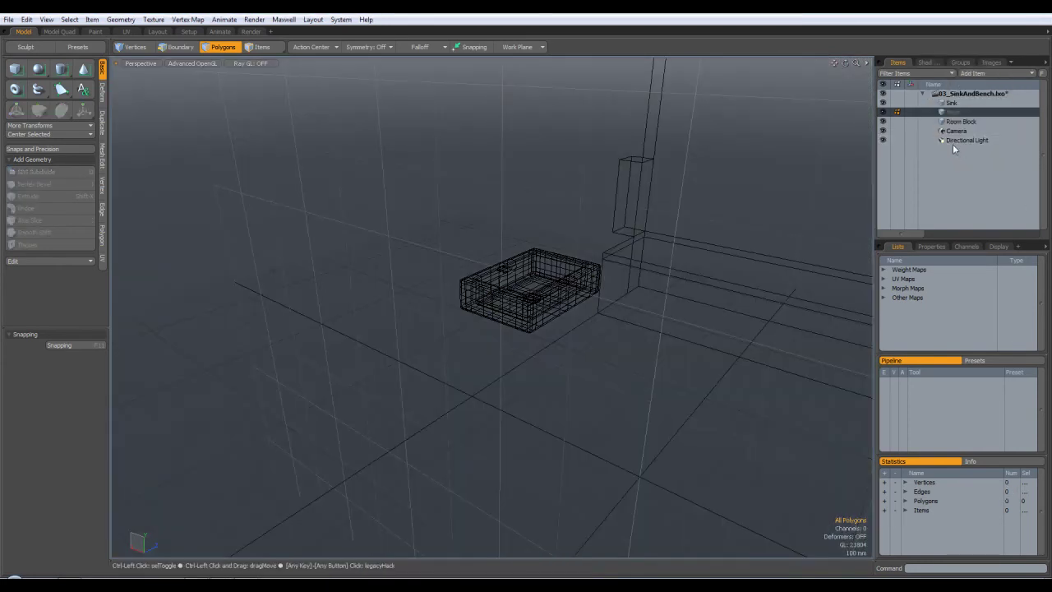
{"action": "key", "text": "ctrl+v"}
{"action": "double_click", "coordinate": [952, 111]}
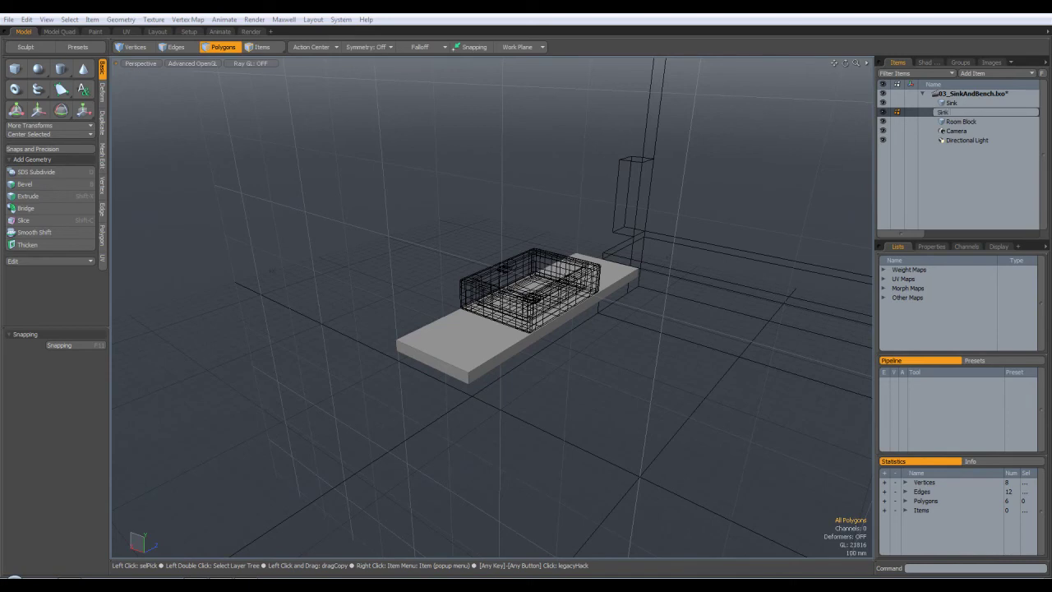
{"action": "key", "text": "Return"}
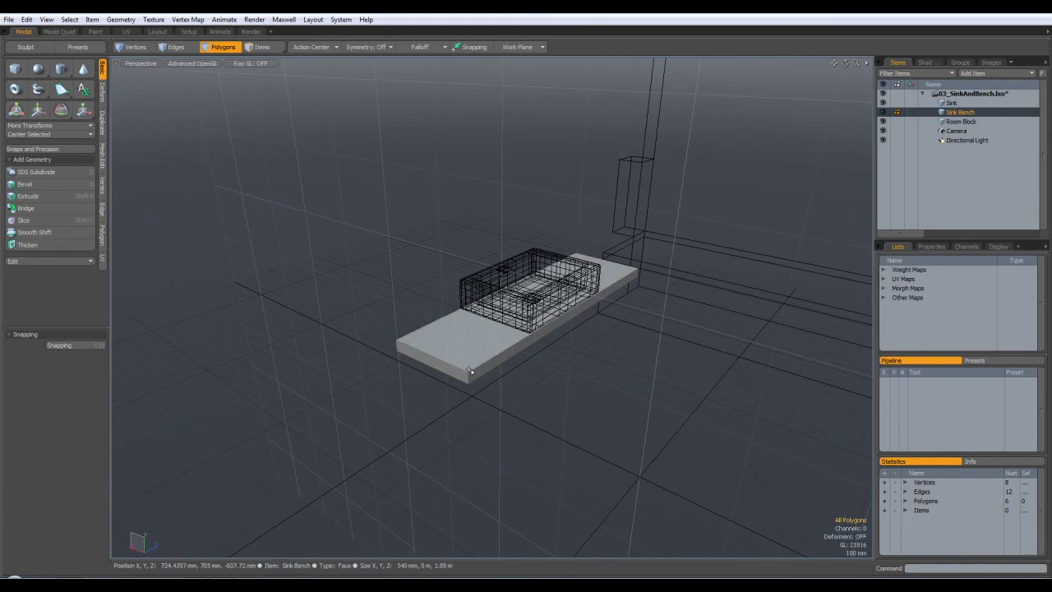
{"action": "left_click", "coordinate": [884, 492]}
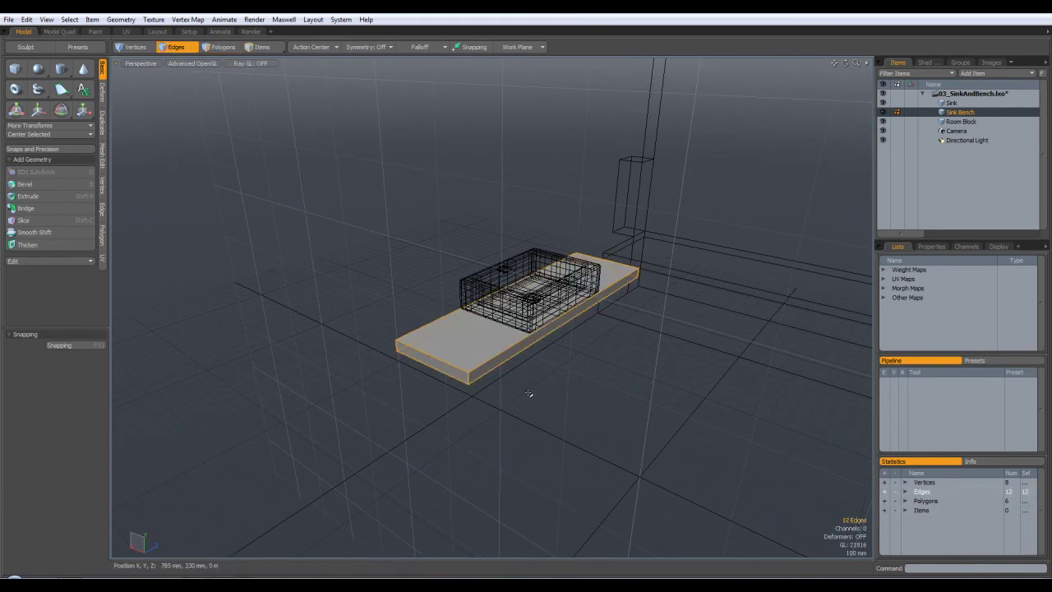
{"action": "key", "text": "b"}
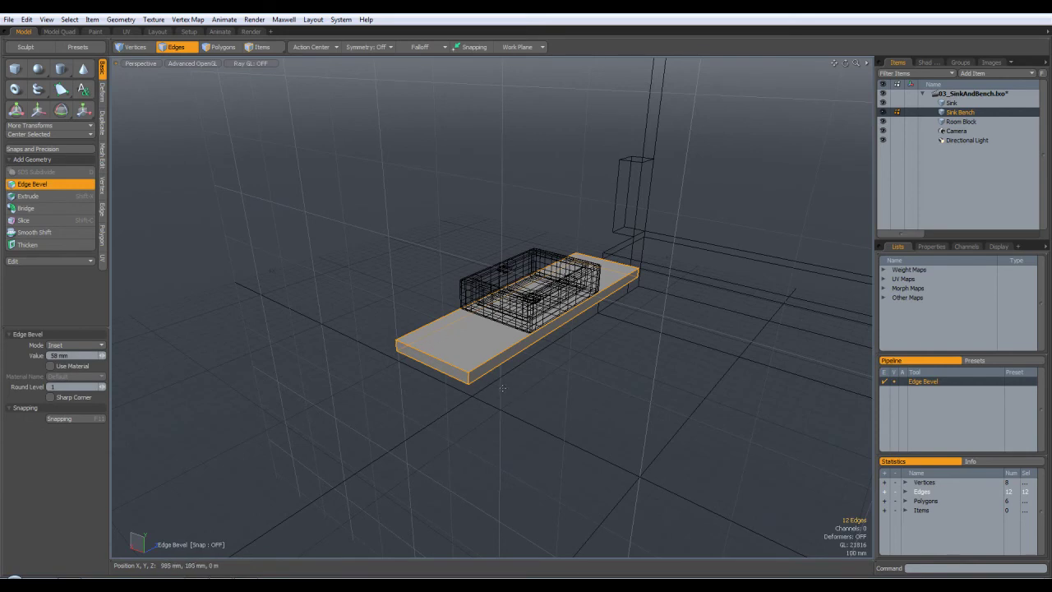
{"action": "key", "text": "space"}
{"action": "left_click", "coordinate": [511, 393]}
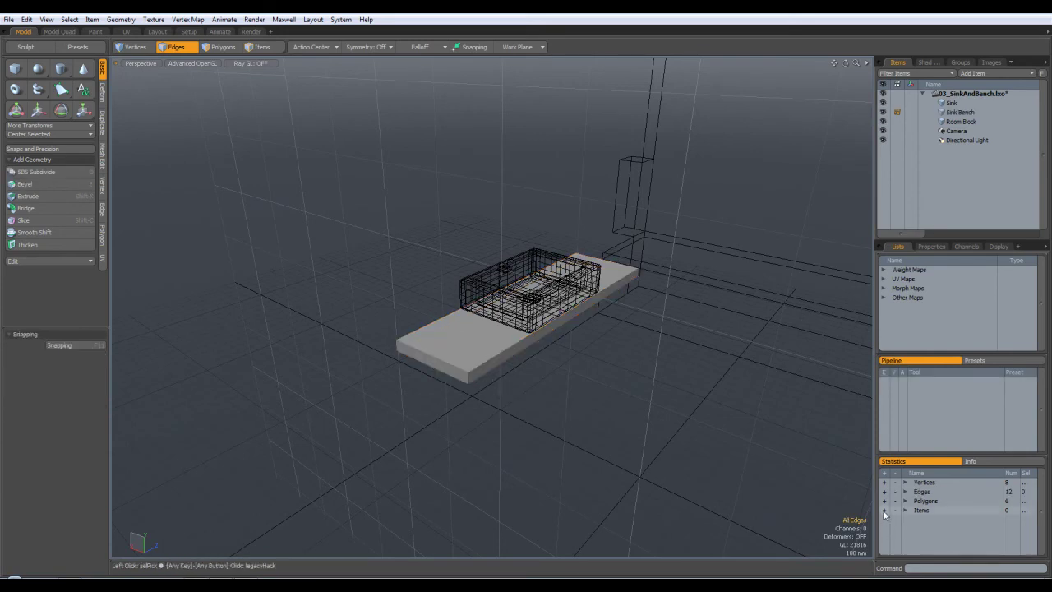
Step: Select all bench edges except the four against the wall and bevel them by 10 mm in Inset mode
{"action": "left_click", "coordinate": [885, 493]}
{"action": "left_click_drag", "start_coordinate": [583, 368], "coordinate": [696, 369], "text": "alt"}
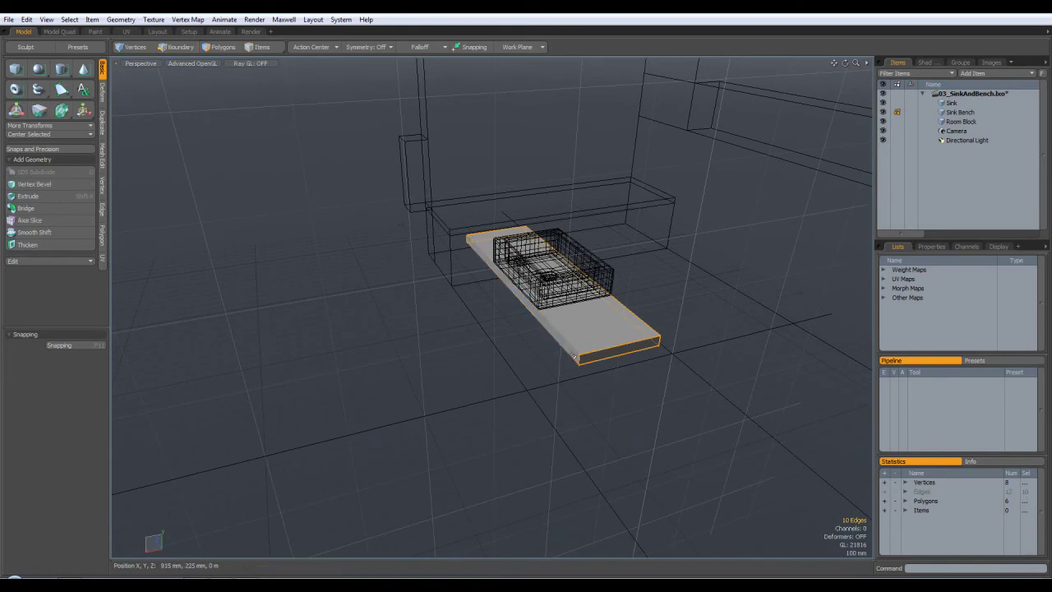
{"action": "left_click_drag", "start_coordinate": [581, 361], "coordinate": [575, 339], "text": "alt"}
{"action": "key", "text": "2"}
{"action": "key", "text": "b"}
{"action": "left_click", "coordinate": [424, 311]}
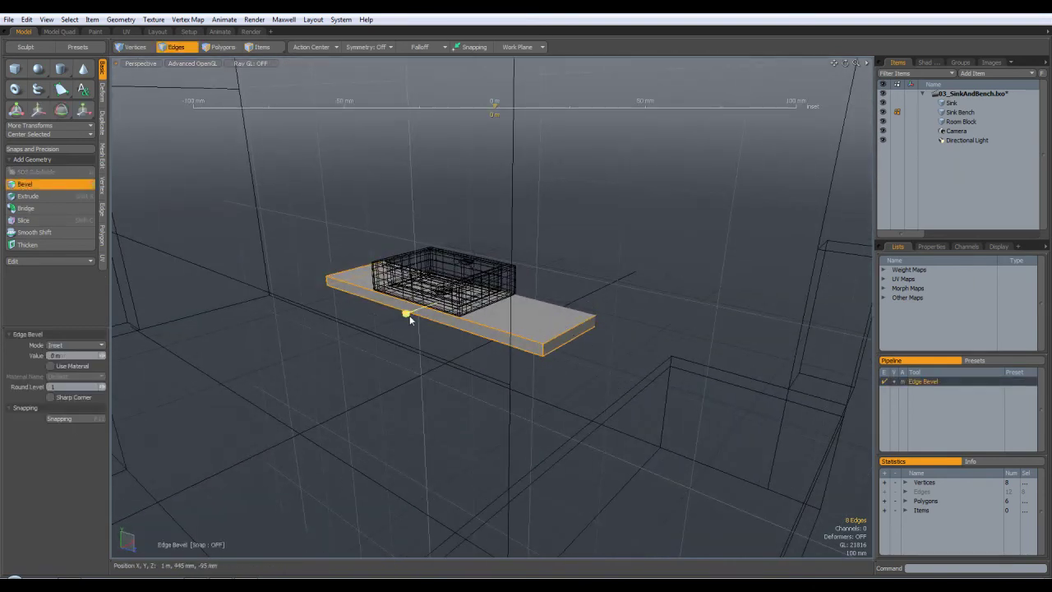
{"action": "left_click_drag", "start_coordinate": [411, 320], "coordinate": [425, 320]}
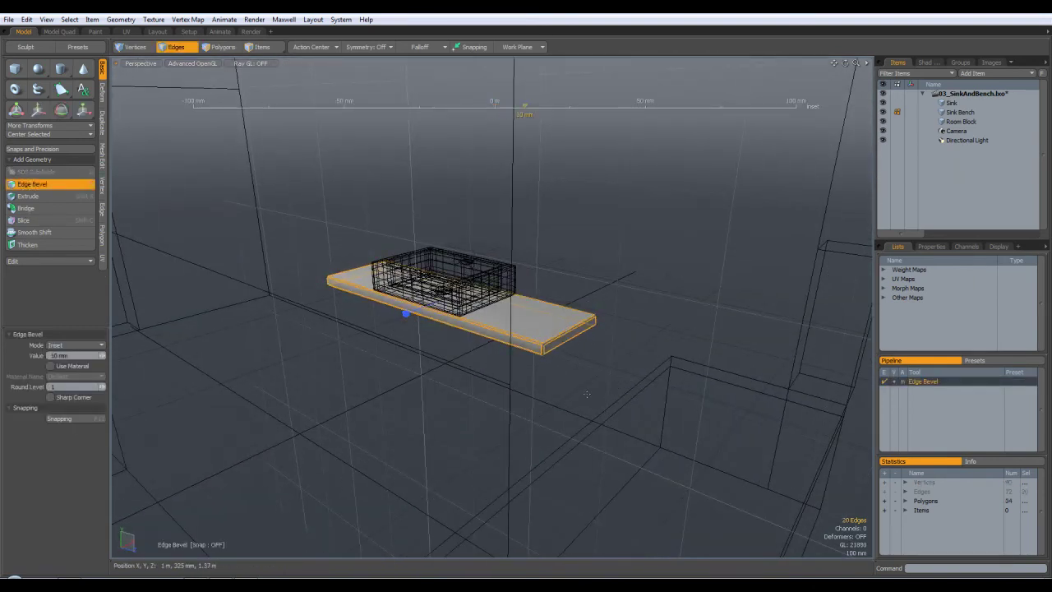
Step: Raise the round level of the bench's edge bevel to round its edges, and inspect the finished bench
{"action": "scroll", "coordinate": [557, 389], "scroll_direction": "up", "scroll_amount": 3}
{"action": "scroll", "coordinate": [338, 255], "scroll_direction": "down", "scroll_amount": 1}
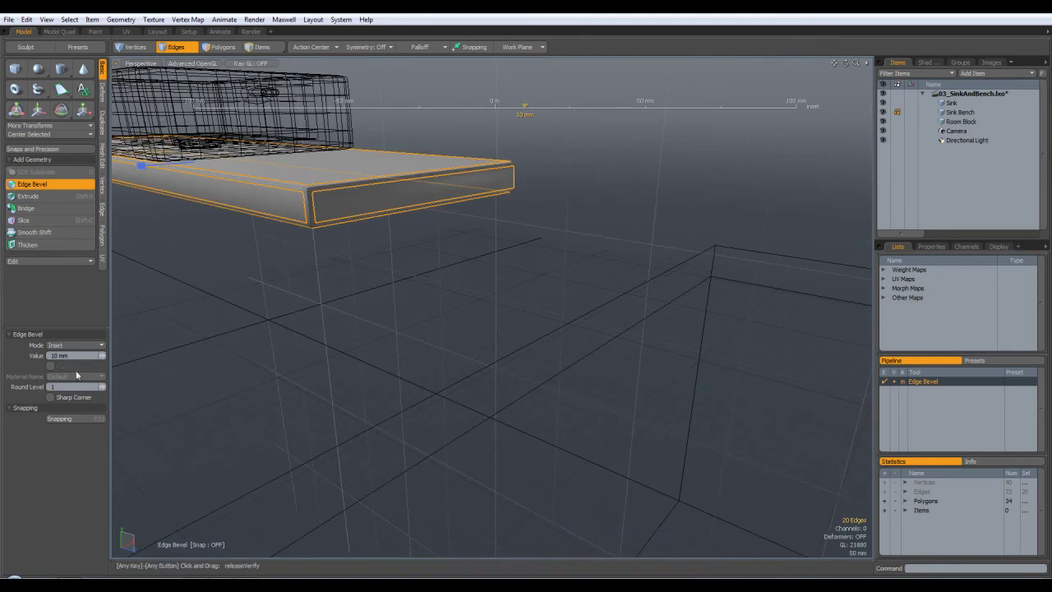
{"action": "left_click", "coordinate": [103, 387]}
{"action": "left_click", "coordinate": [103, 387]}
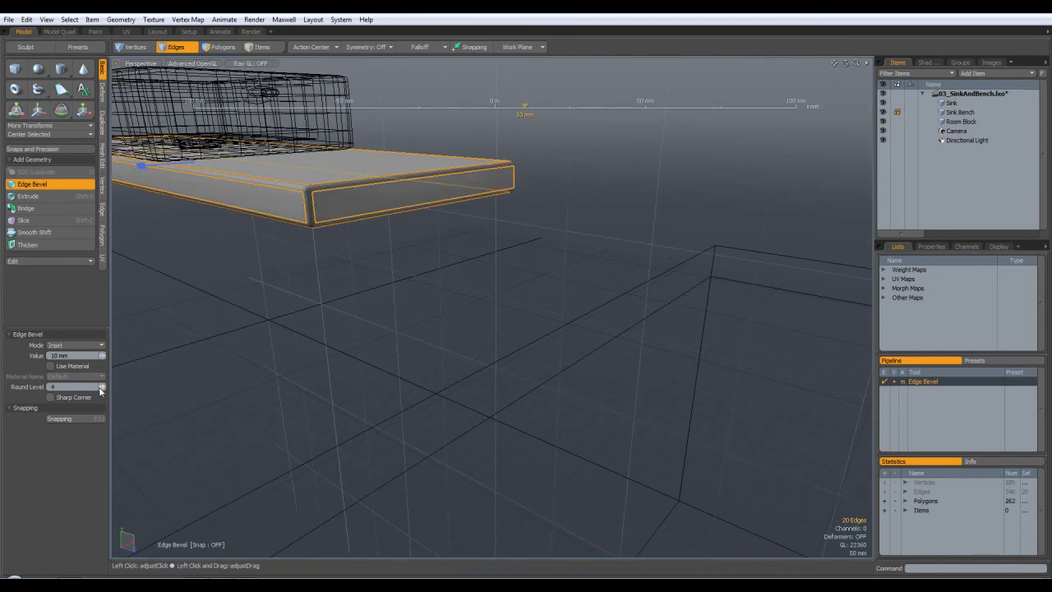
{"action": "key", "text": "space"}
{"action": "left_click", "coordinate": [338, 359]}
{"action": "left_click_drag", "start_coordinate": [338, 359], "coordinate": [676, 310], "text": "alt"}
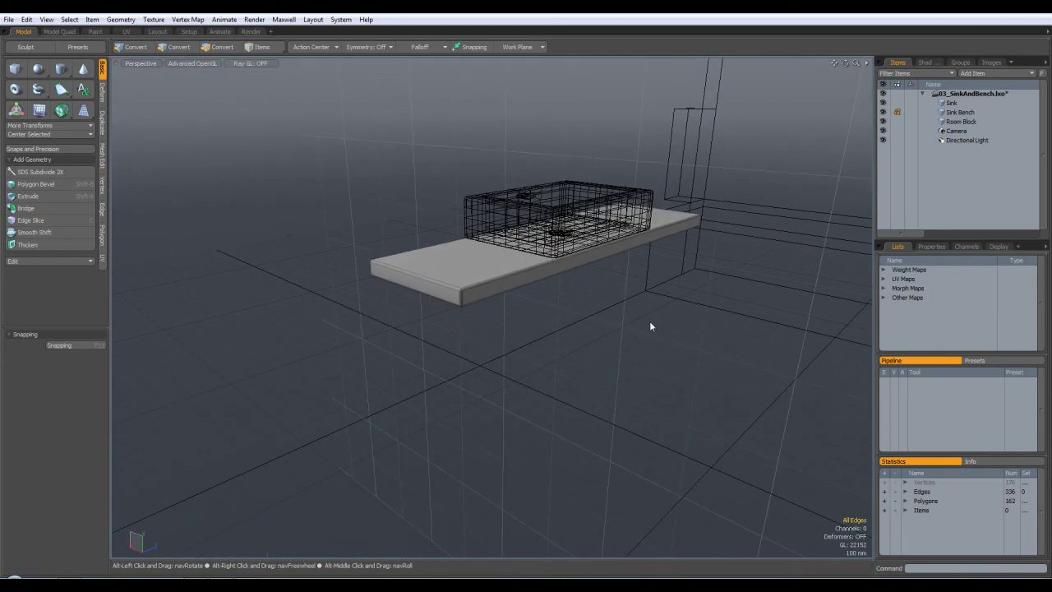